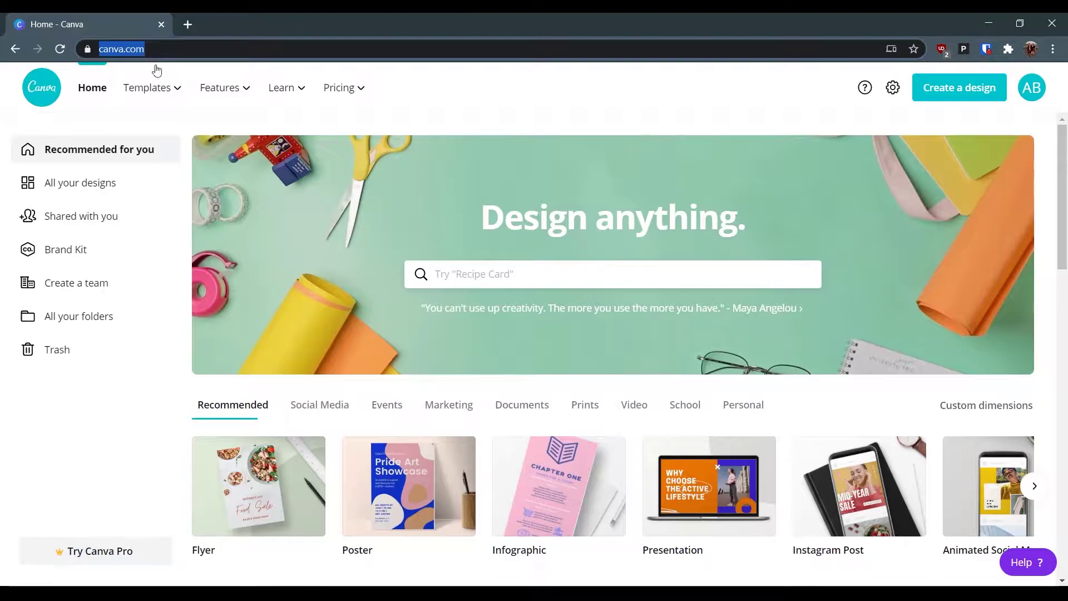
# - Start a new blank 18 × 24 in Poster design from the Create a design list
pyautogui.click(613, 86)
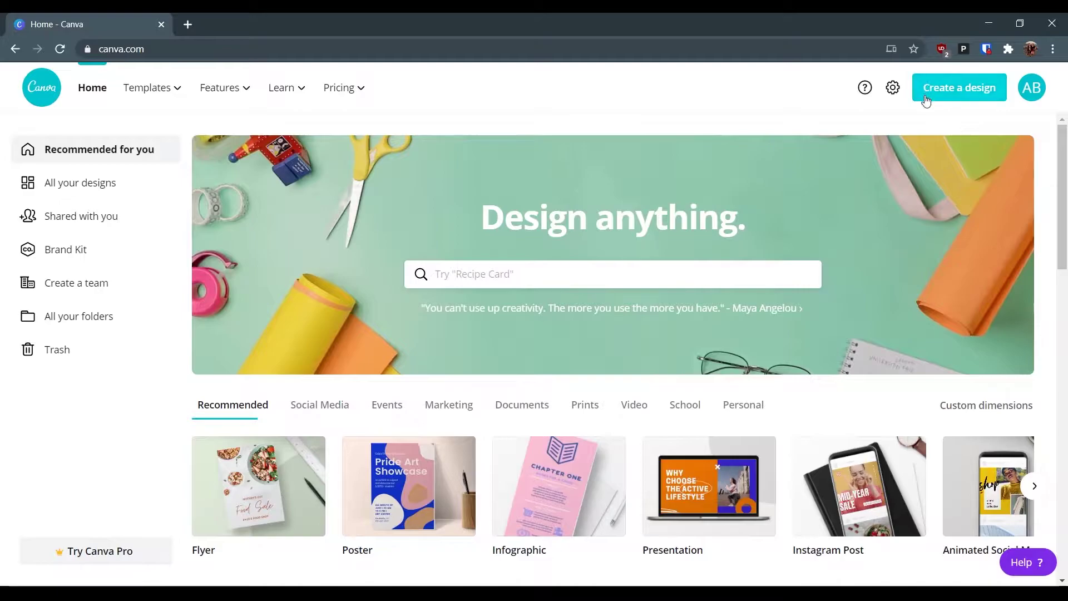
pyautogui.click(947, 95)
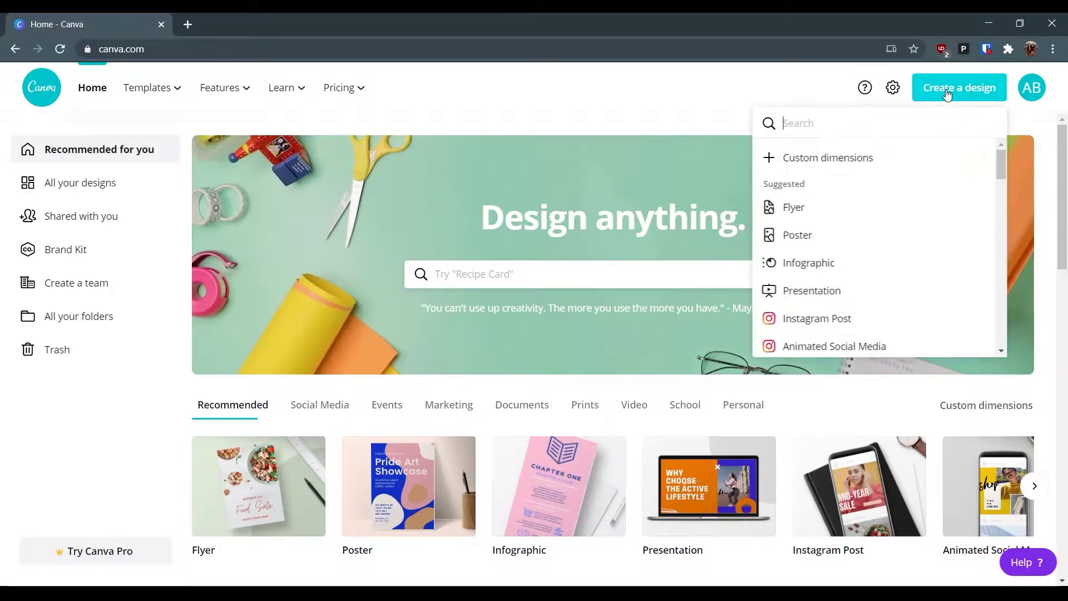
pyautogui.scroll(-1, 828, 283)
pyautogui.scroll(1, 829, 285)
pyautogui.click(783, 121)
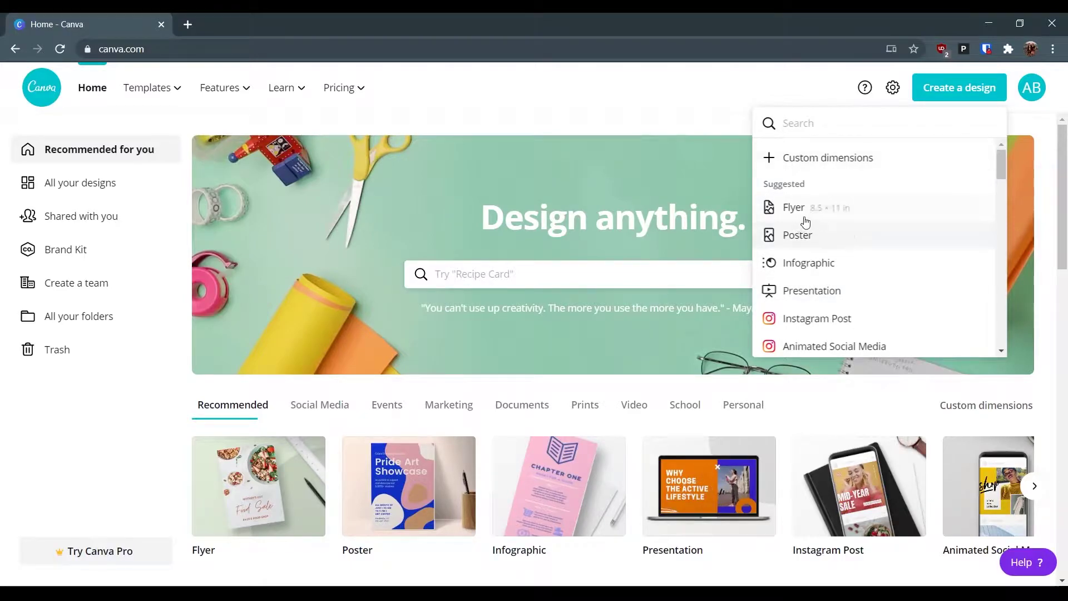
pyautogui.scroll(-10, 907, 272)
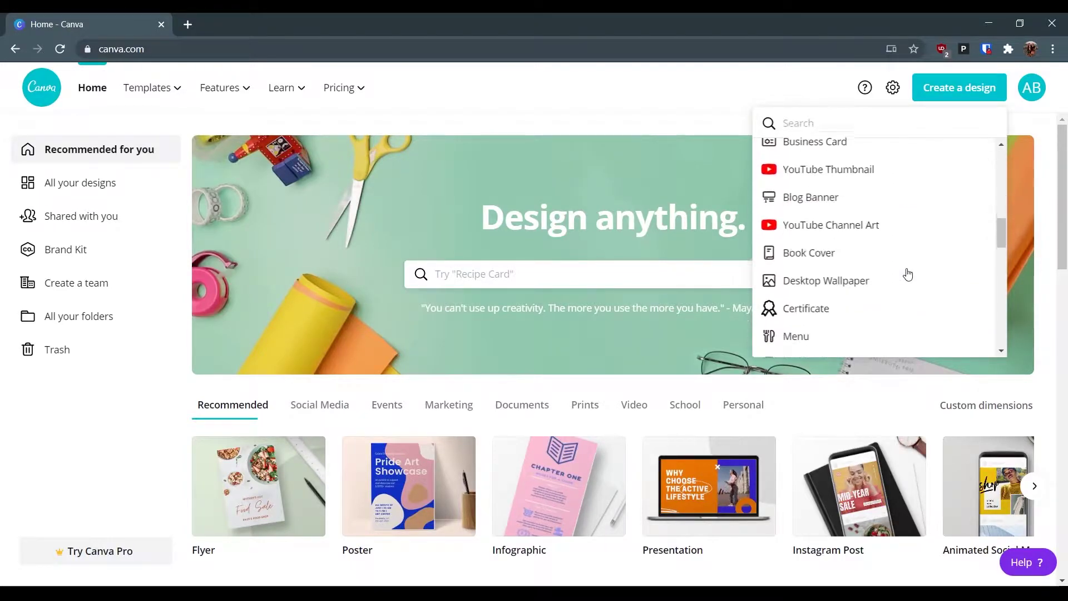
pyautogui.scroll(-8, 908, 274)
pyautogui.scroll(10, 907, 274)
pyautogui.scroll(8, 907, 273)
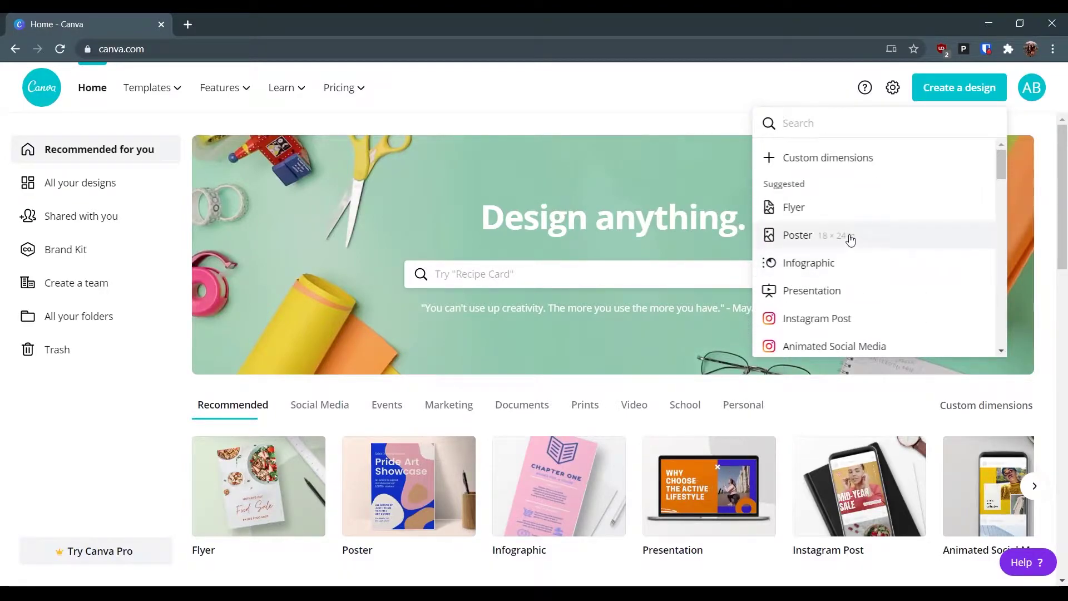
pyautogui.click(884, 242)
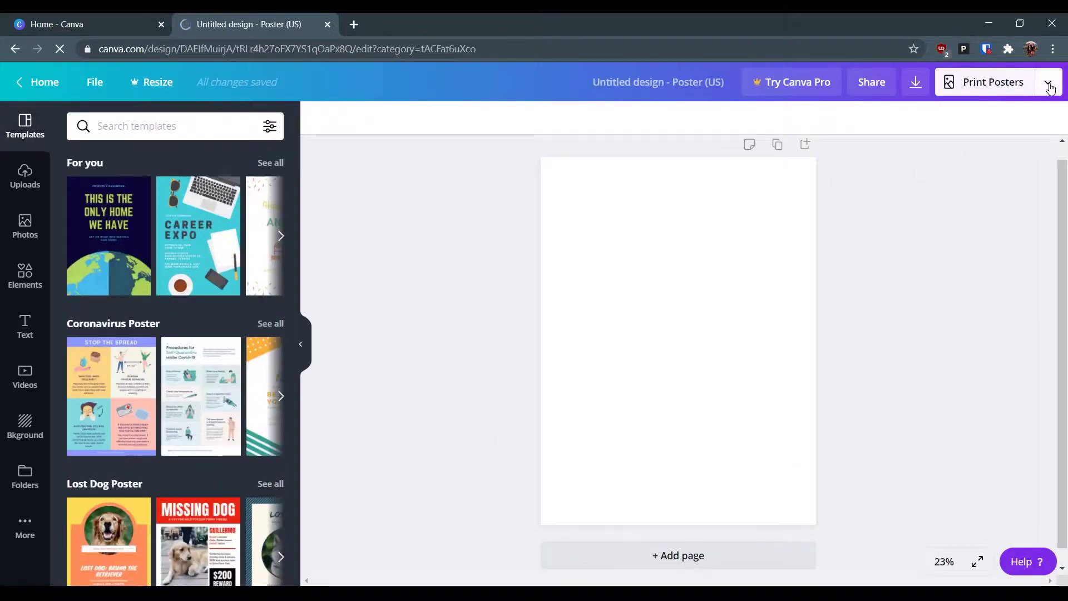
# - Check the Print Posters dropdown's printing and download options, then close it
pyautogui.click(1048, 84)
pyautogui.click(1049, 85)
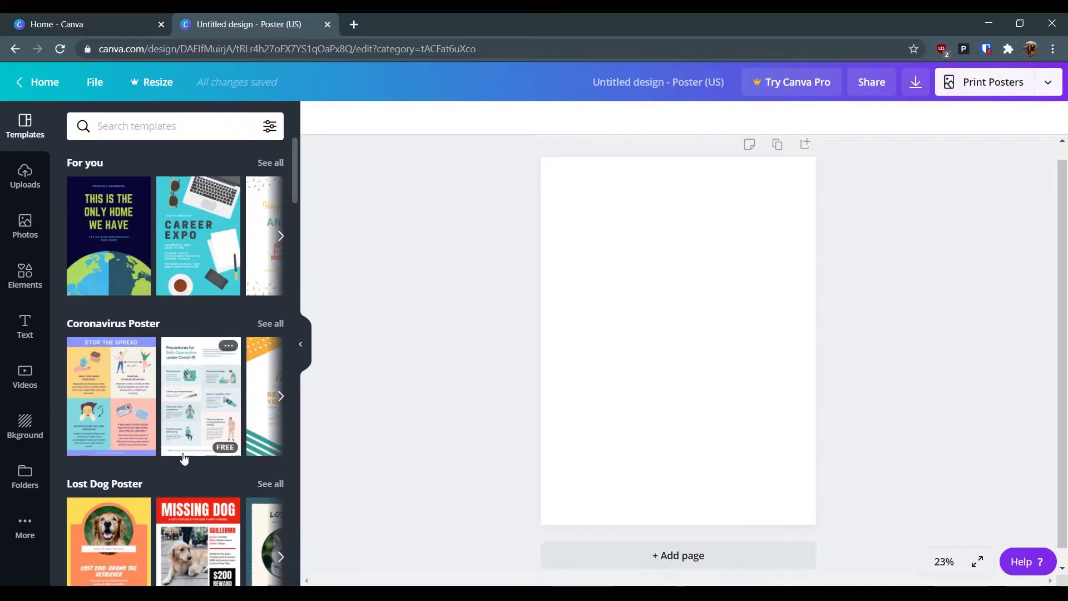
pyautogui.scroll(-1, 185, 455)
pyautogui.scroll(-2, 182, 453)
pyautogui.scroll(3, 116, 194)
# - Browse the Uploads, stock Photos and Elements libraries in the sidebar
pyautogui.click(25, 174)
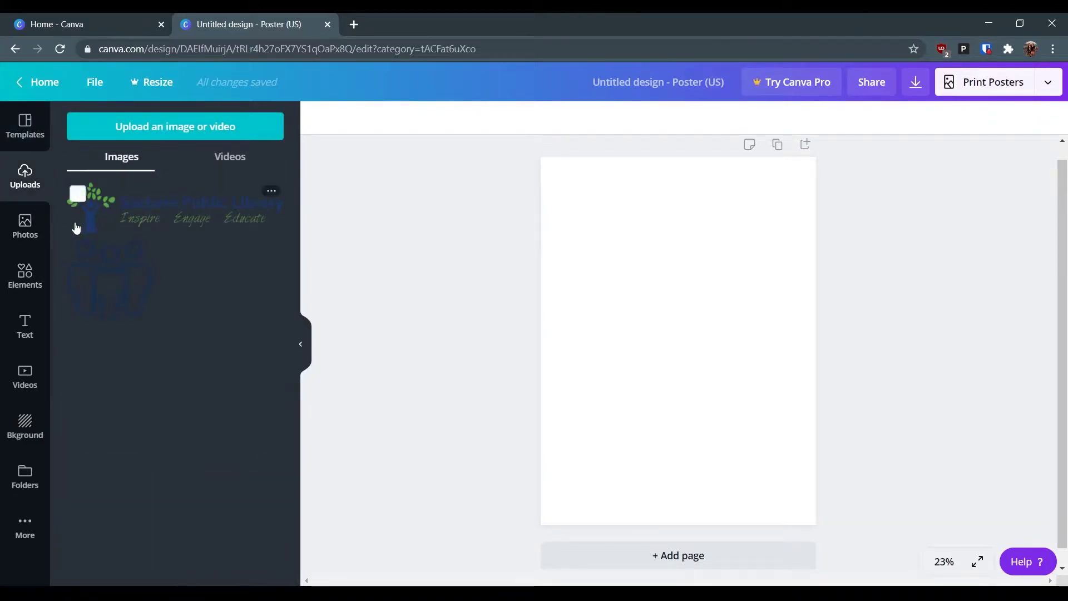
pyautogui.click(25, 228)
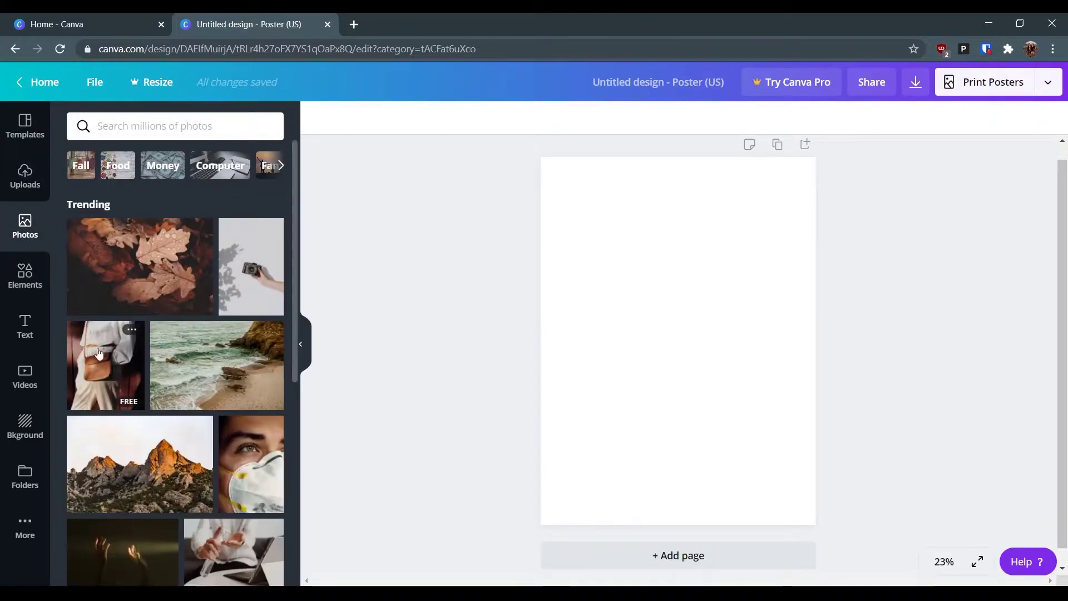
pyautogui.scroll(-4, 169, 315)
pyautogui.scroll(2, 170, 317)
pyautogui.scroll(5, 170, 318)
pyautogui.click(22, 276)
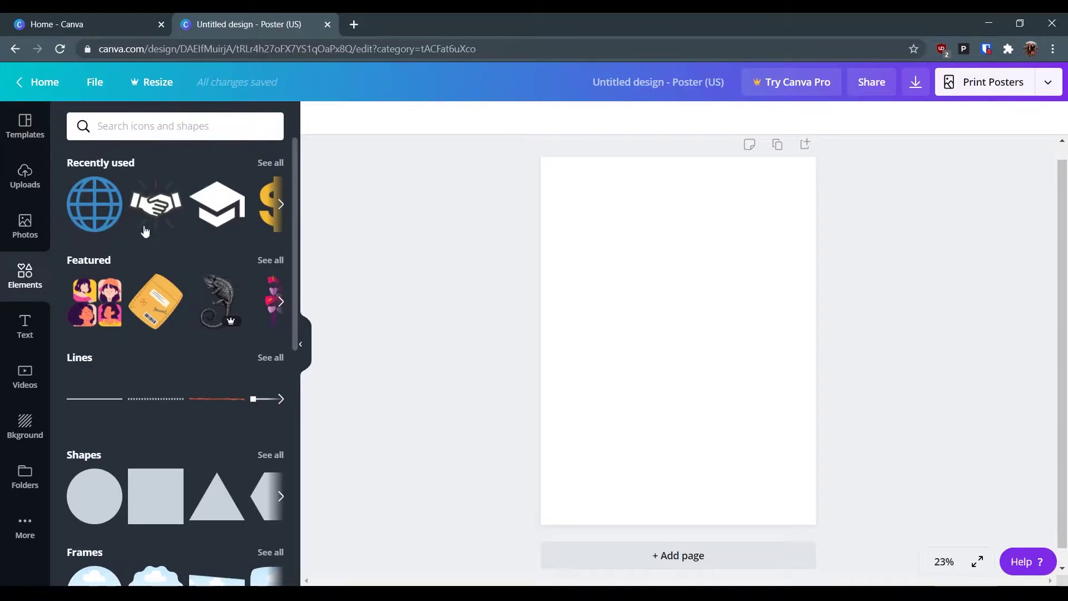
pyautogui.hscroll(2, 226, 217)
pyautogui.hscroll(-2, 226, 217)
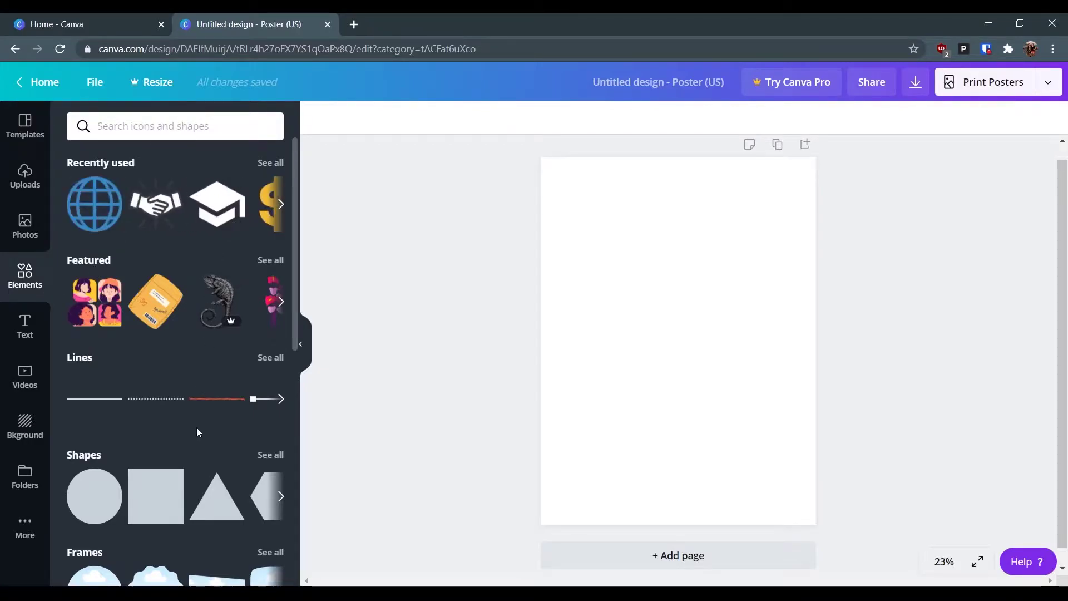
pyautogui.scroll(-8, 196, 427)
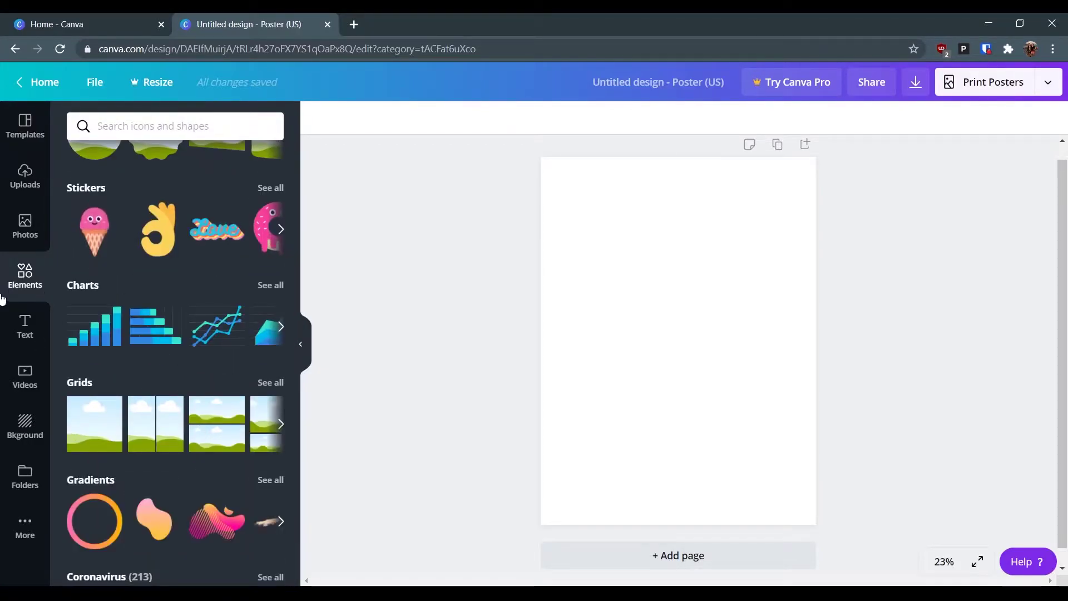
# - Look through the Text, Videos, Background and Folders panels, ending on the apps list
pyautogui.click(25, 330)
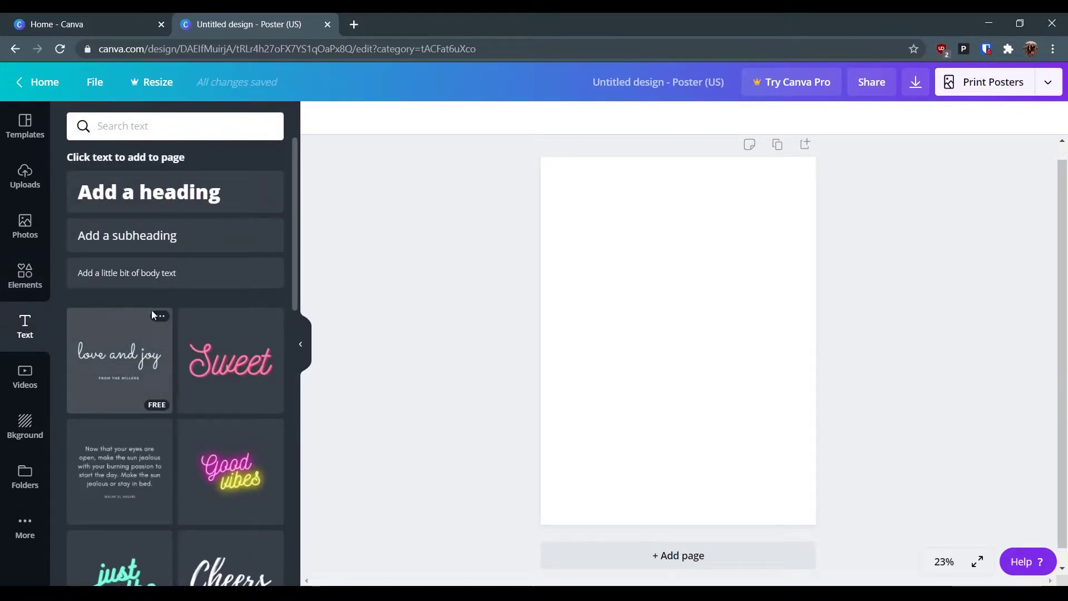
pyautogui.scroll(-3, 239, 334)
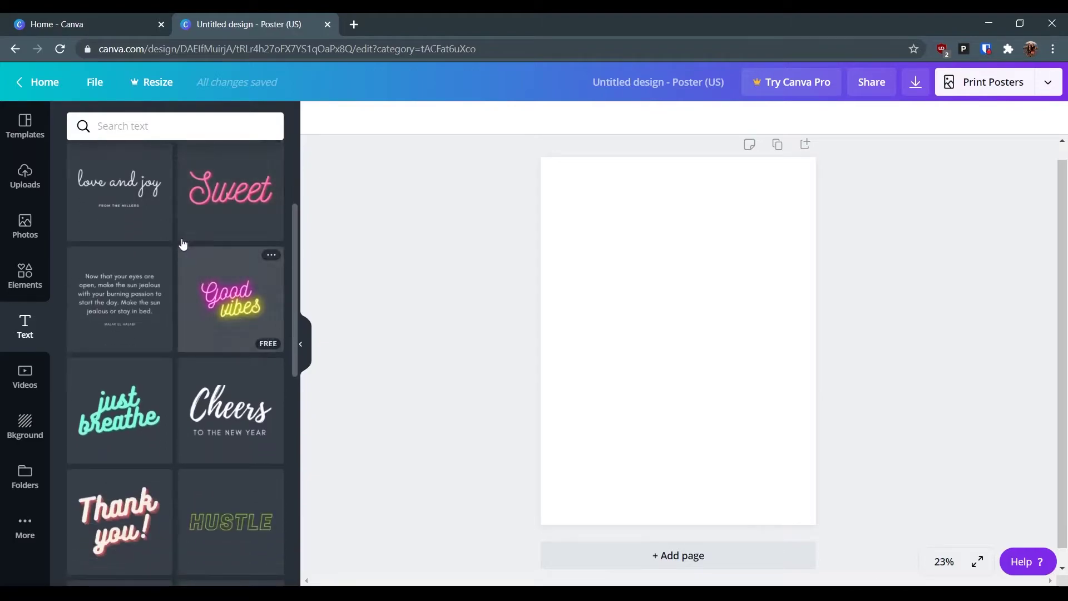
pyautogui.click(34, 376)
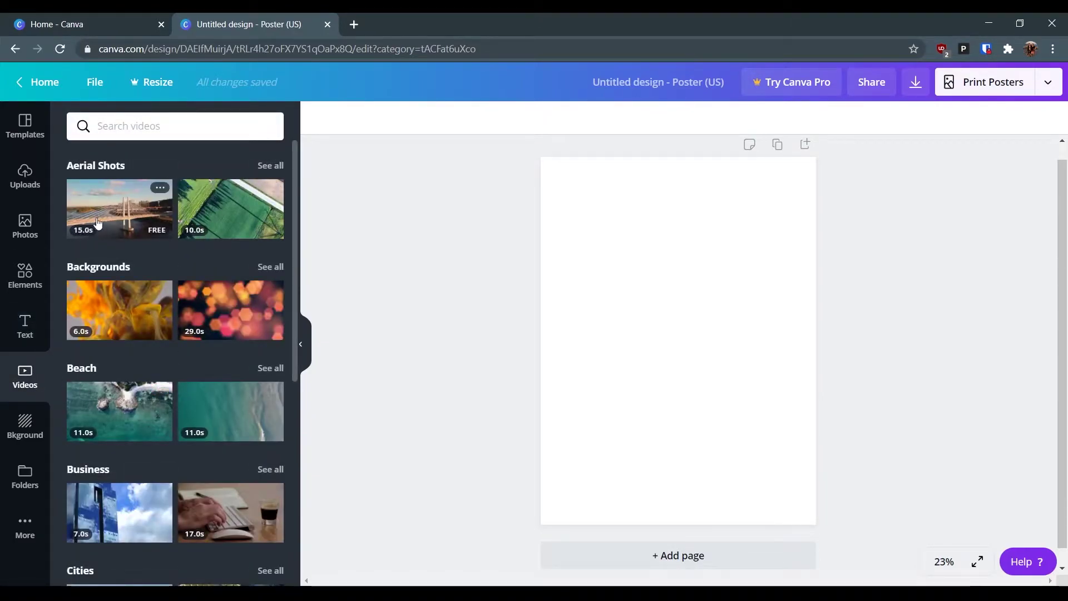
pyautogui.click(24, 421)
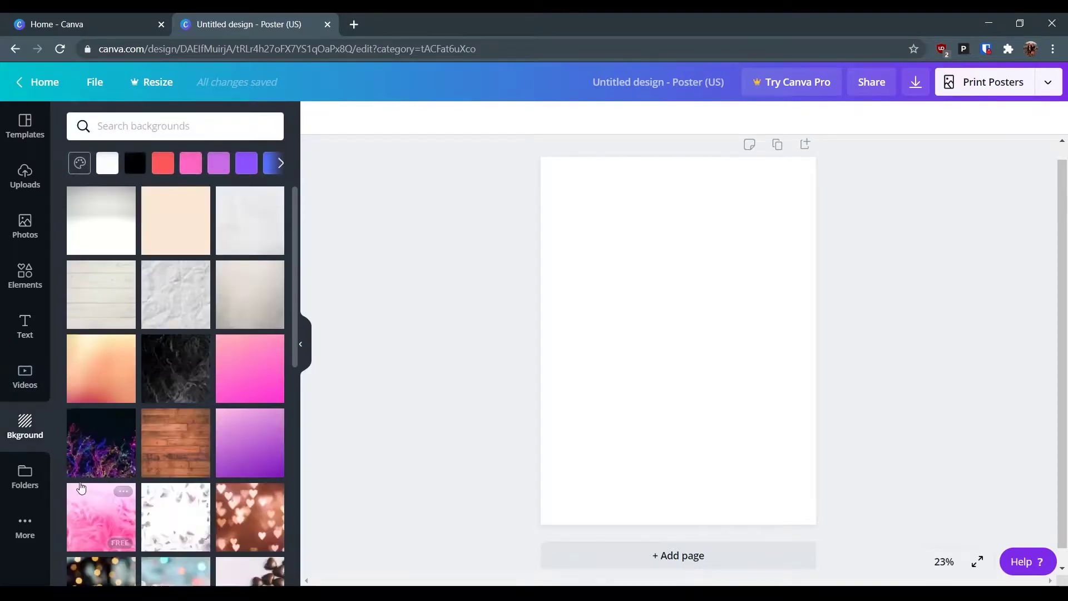
pyautogui.scroll(-1, 214, 445)
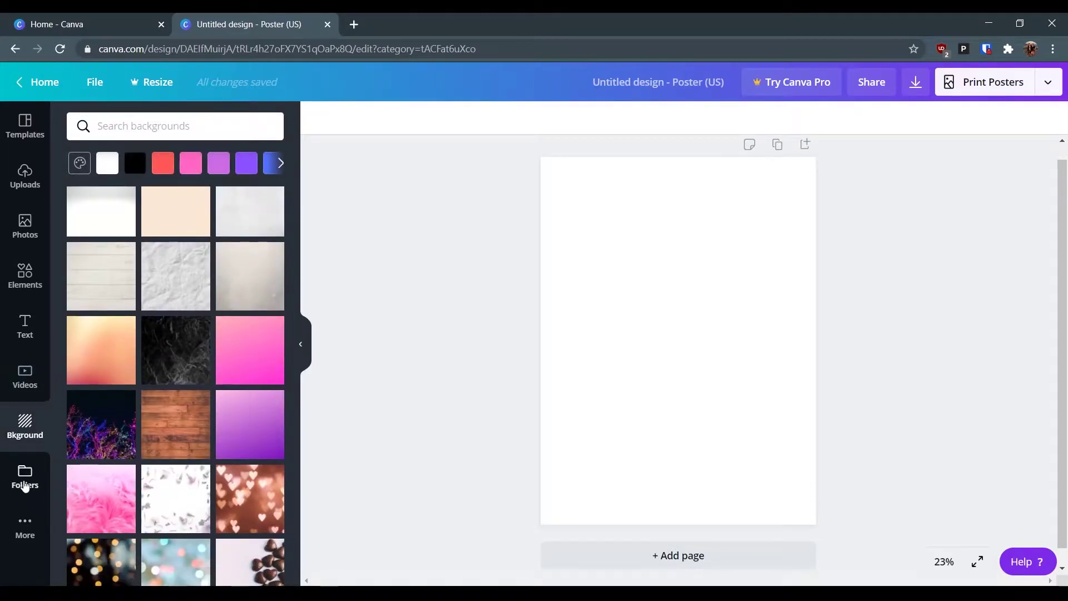
pyautogui.click(24, 485)
pyautogui.click(24, 531)
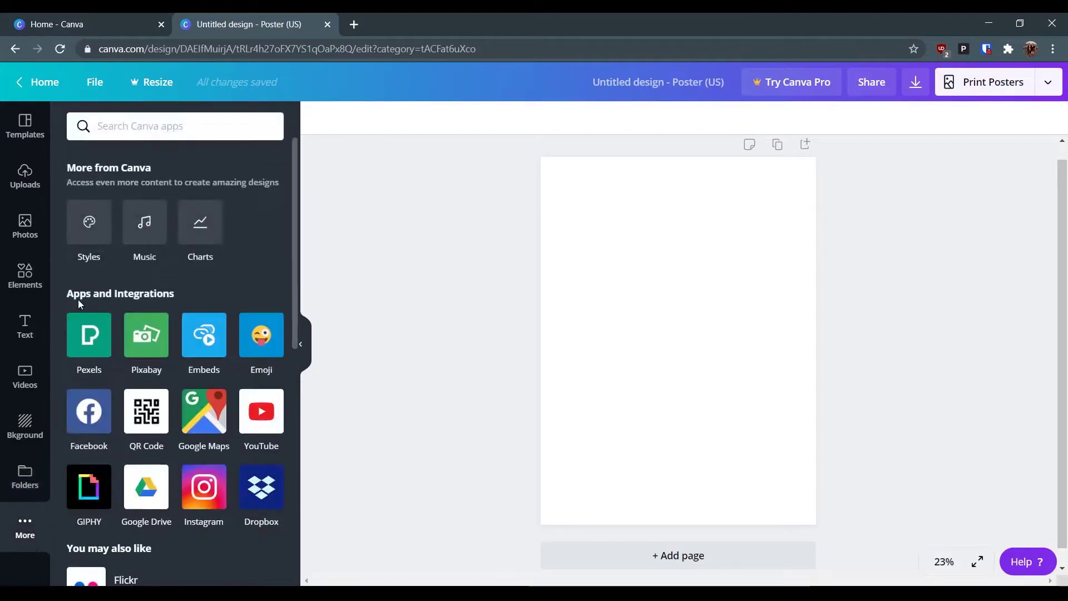
pyautogui.scroll(-2, 209, 359)
pyautogui.scroll(2, 208, 358)
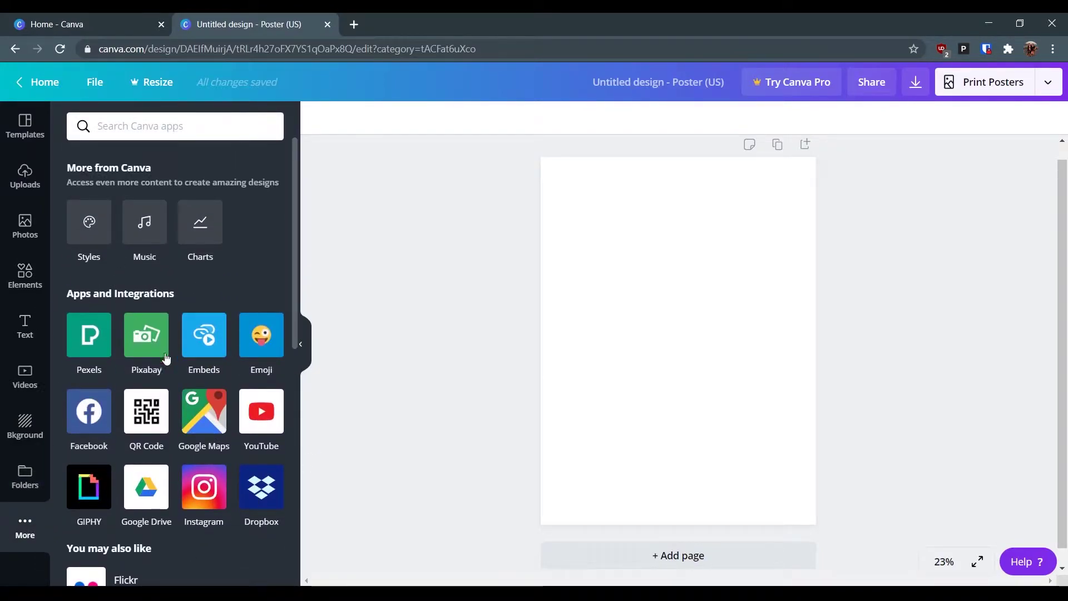
# - Revisit Templates, Uploads and Photos, then scroll through Elements' charts, grids and illustration sets
pyautogui.click(20, 128)
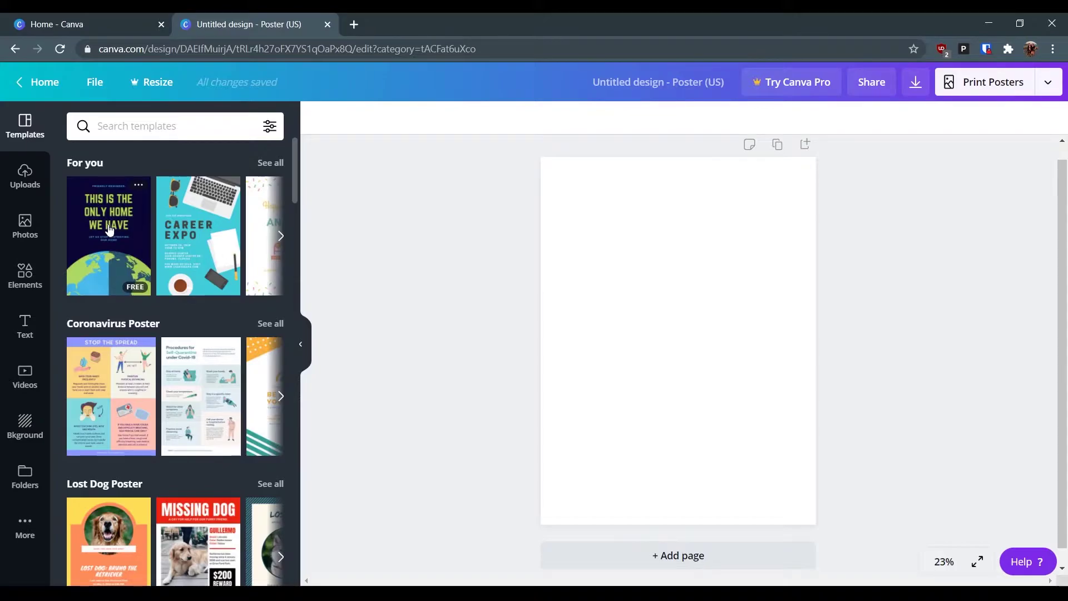
pyautogui.click(22, 175)
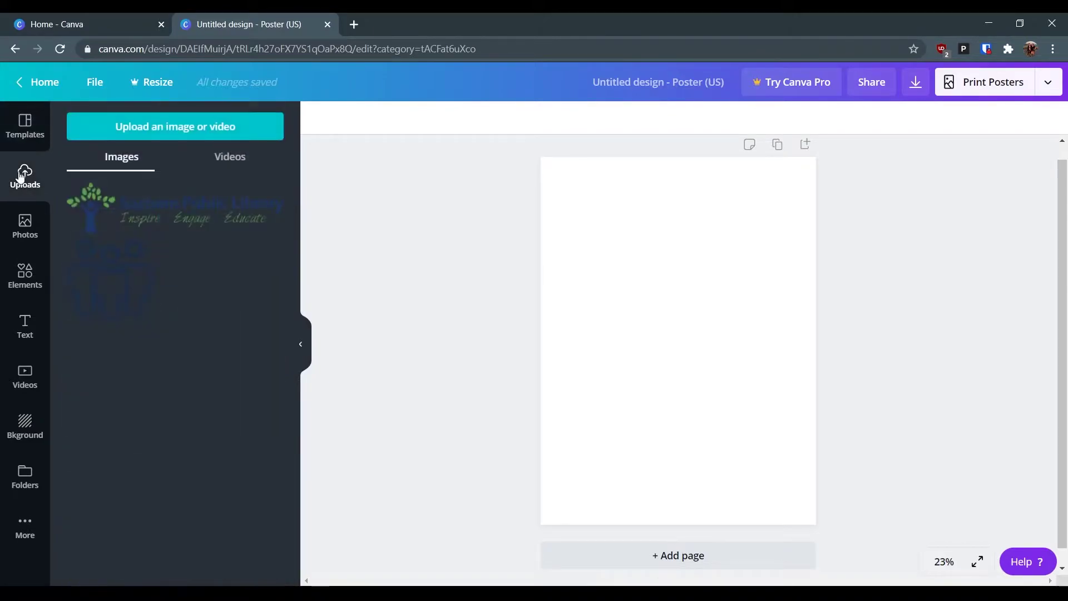
pyautogui.click(21, 228)
pyautogui.click(25, 278)
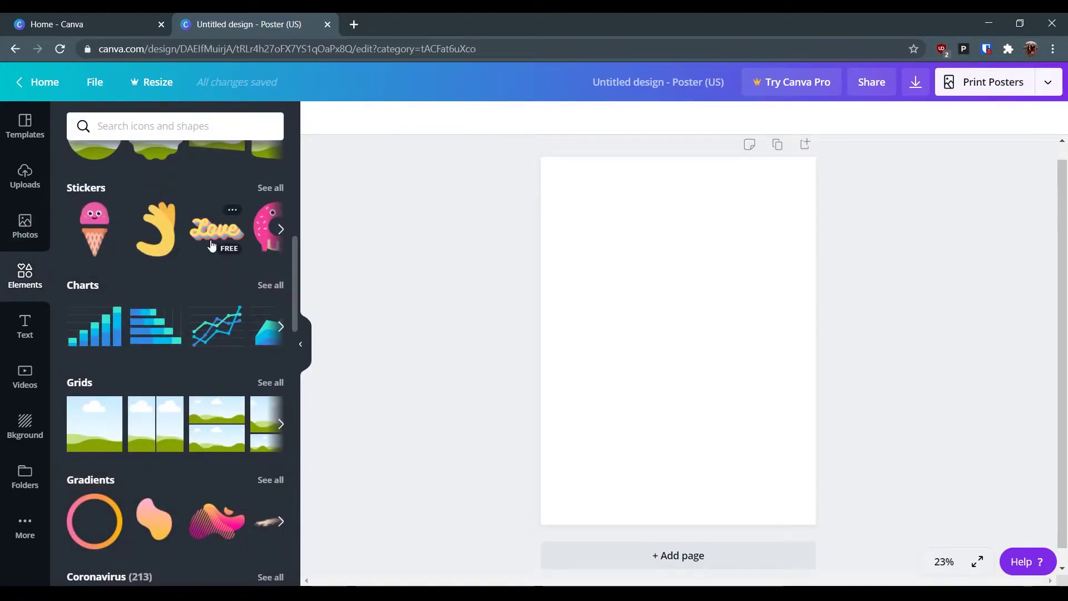
pyautogui.scroll(-4, 210, 242)
pyautogui.scroll(-7, 210, 310)
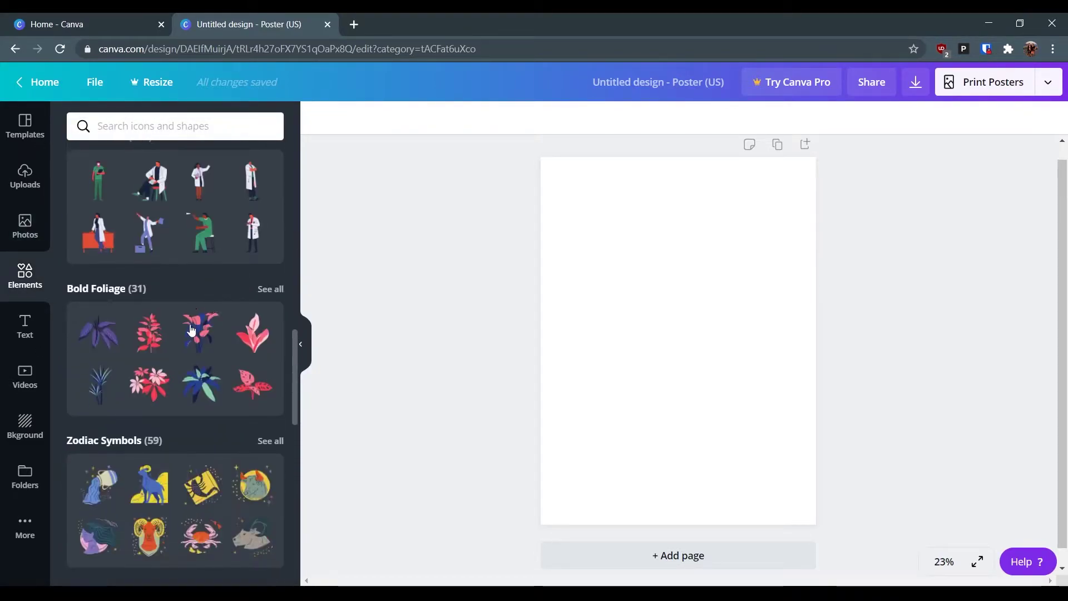
pyautogui.scroll(-7, 194, 332)
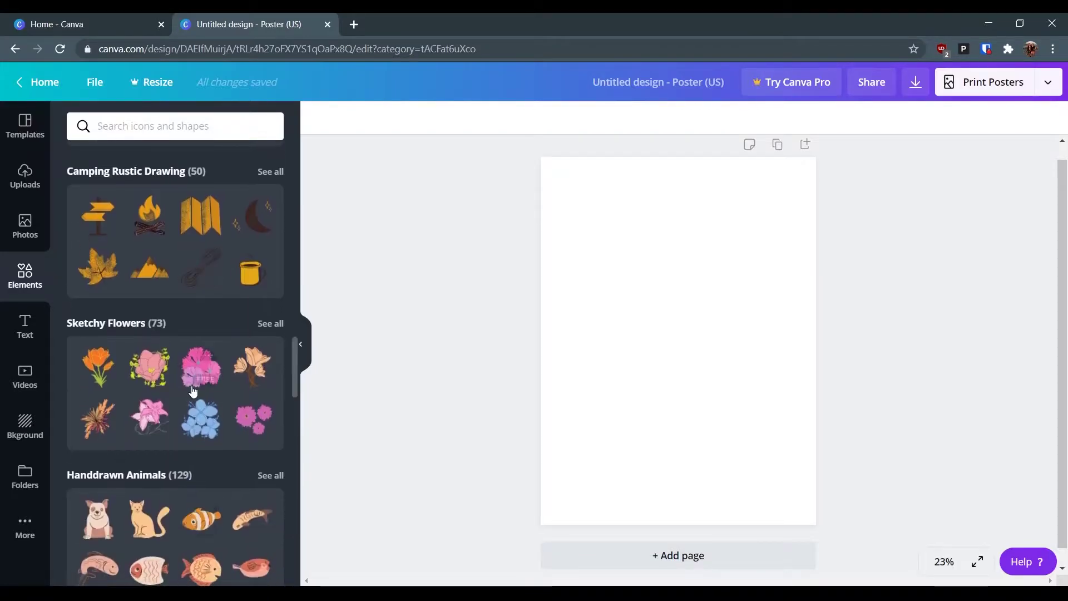
pyautogui.scroll(20, 203, 336)
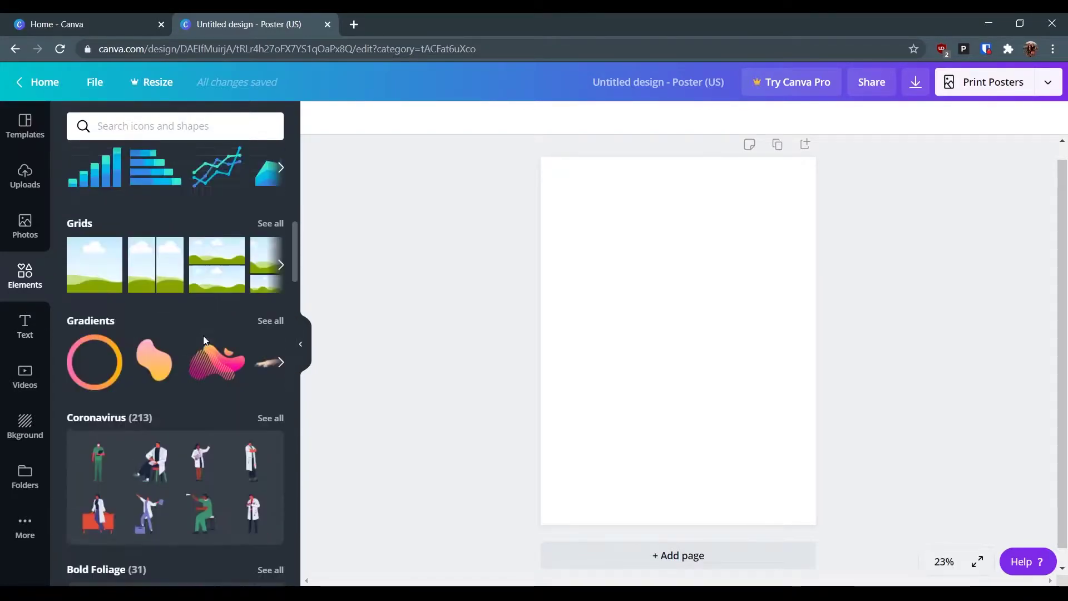
# - Search templates for Movie Posters and apply the 'Silhouettes in the Attic' template
pyautogui.click(23, 136)
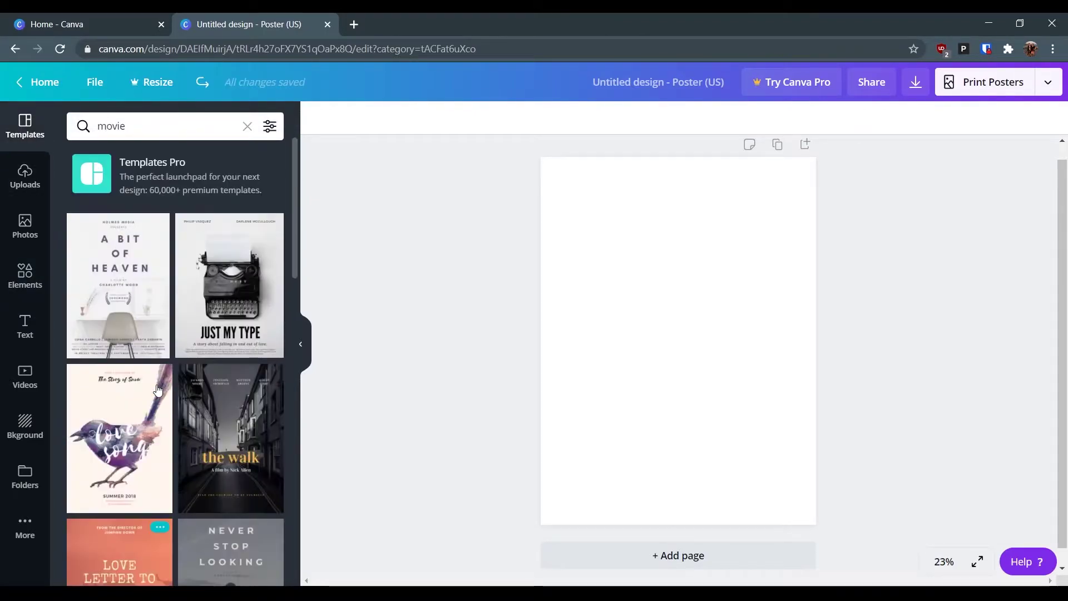
pyautogui.click(206, 125)
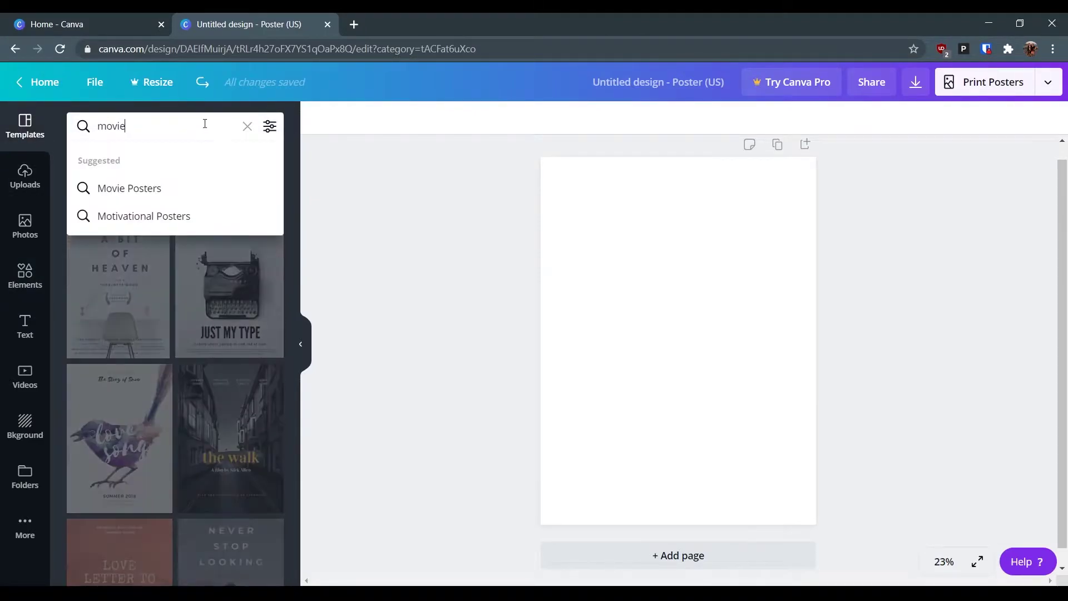
pyautogui.click(149, 188)
pyautogui.scroll(-3, 245, 386)
pyautogui.scroll(-15, 245, 387)
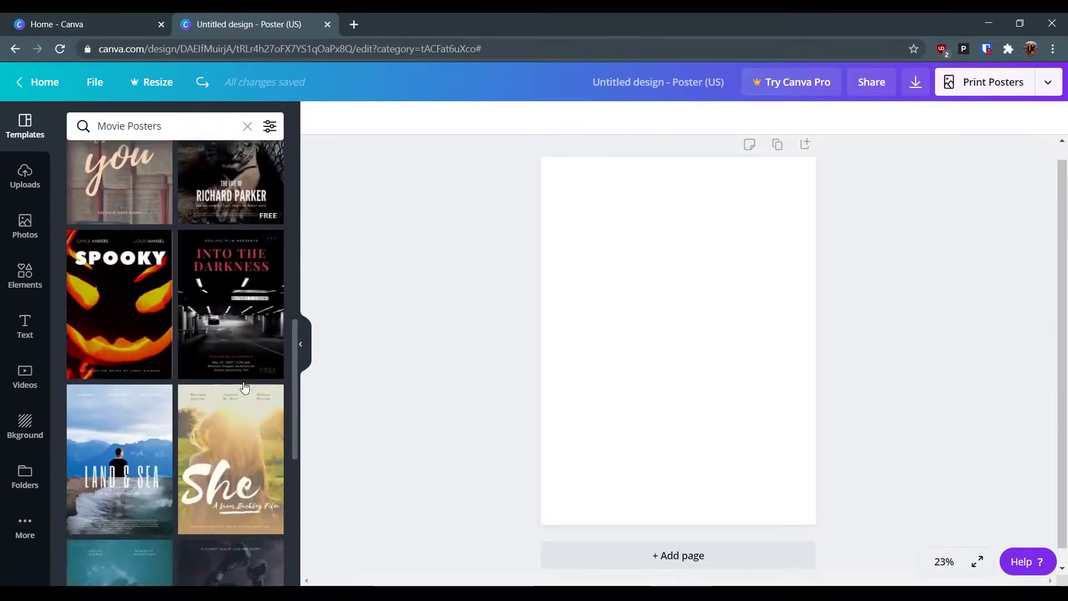
pyautogui.scroll(-5, 157, 445)
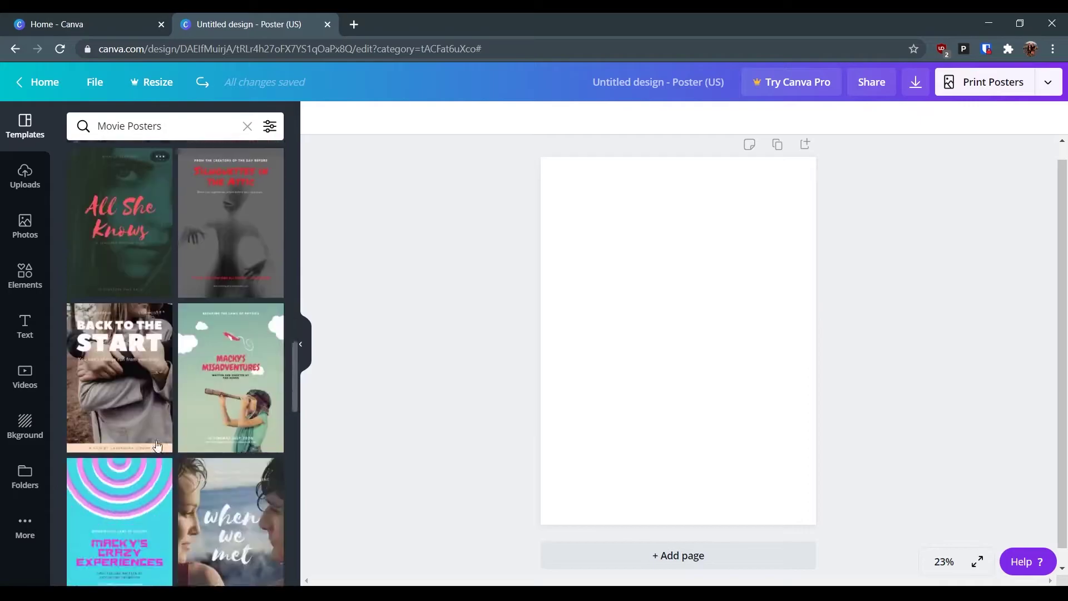
pyautogui.scroll(2, 157, 445)
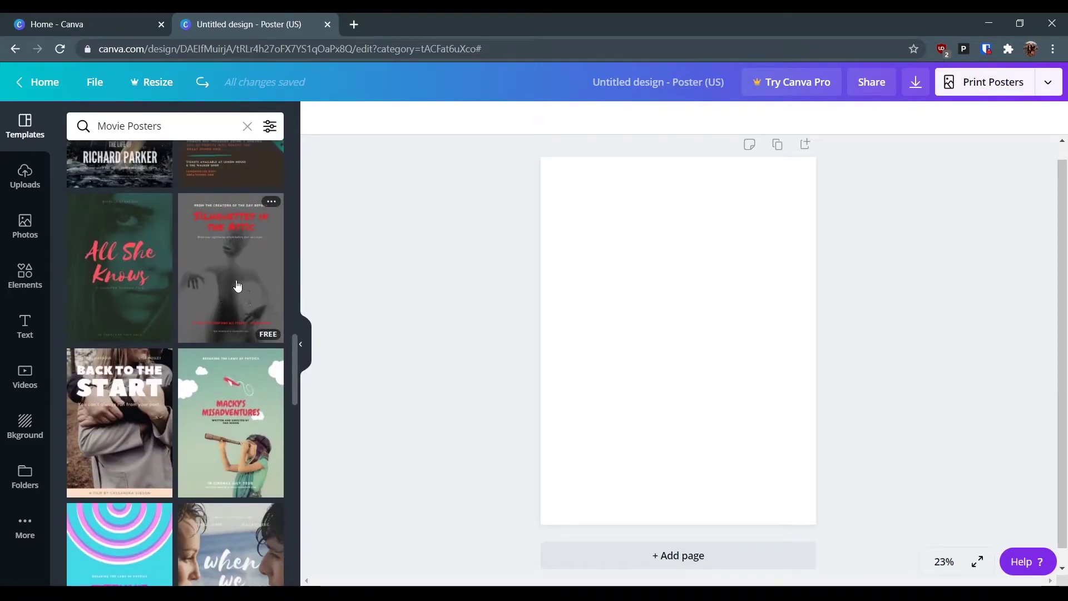
pyautogui.click(238, 287)
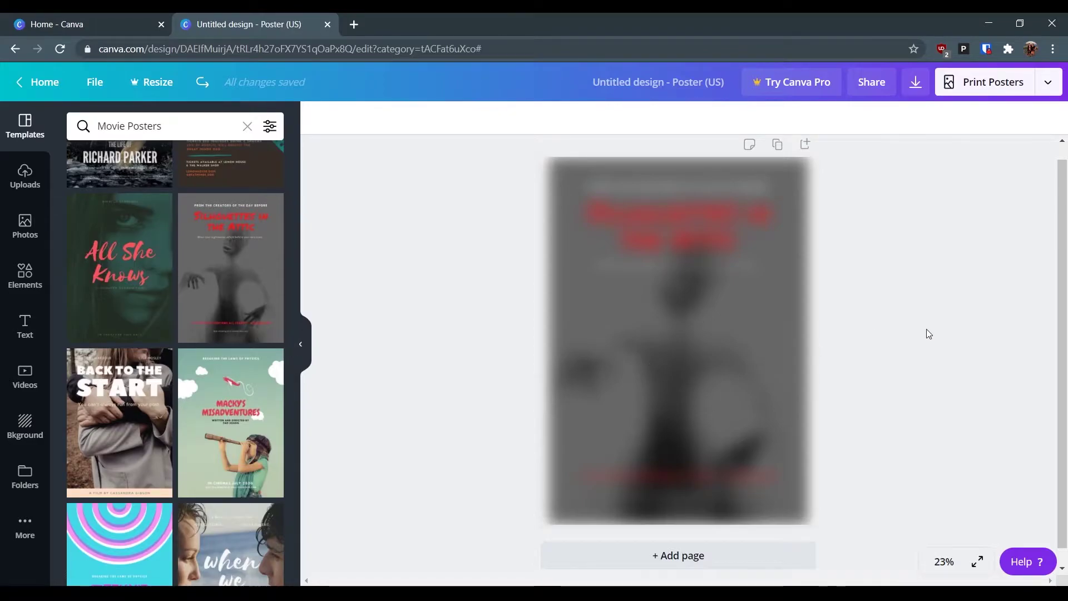
pyautogui.click(969, 351)
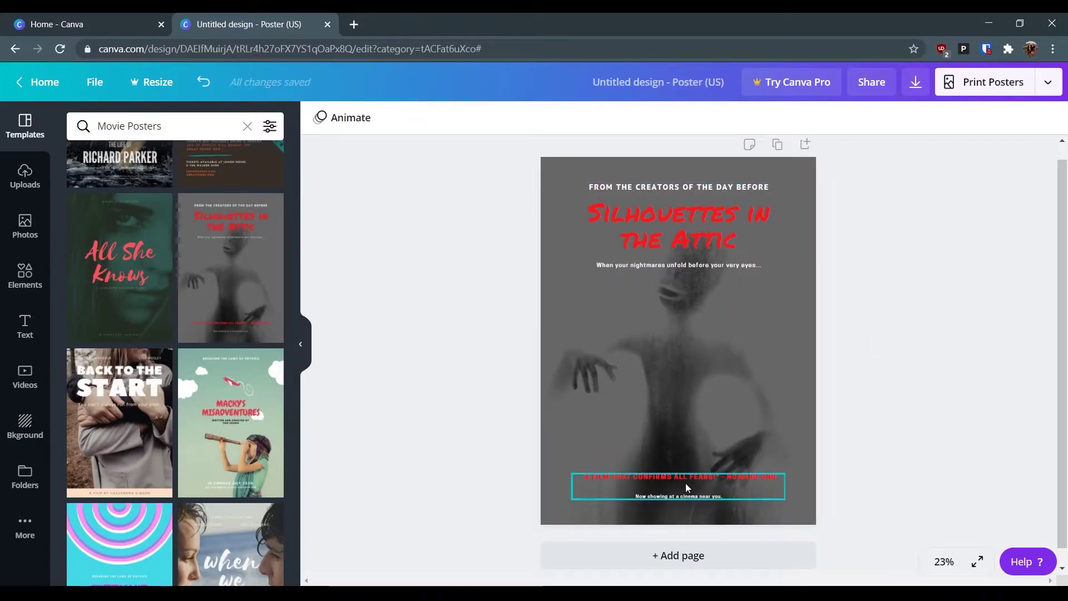
# - Nudge the ghostly background photo up slightly and move the title group lower on the page
pyautogui.click(648, 338)
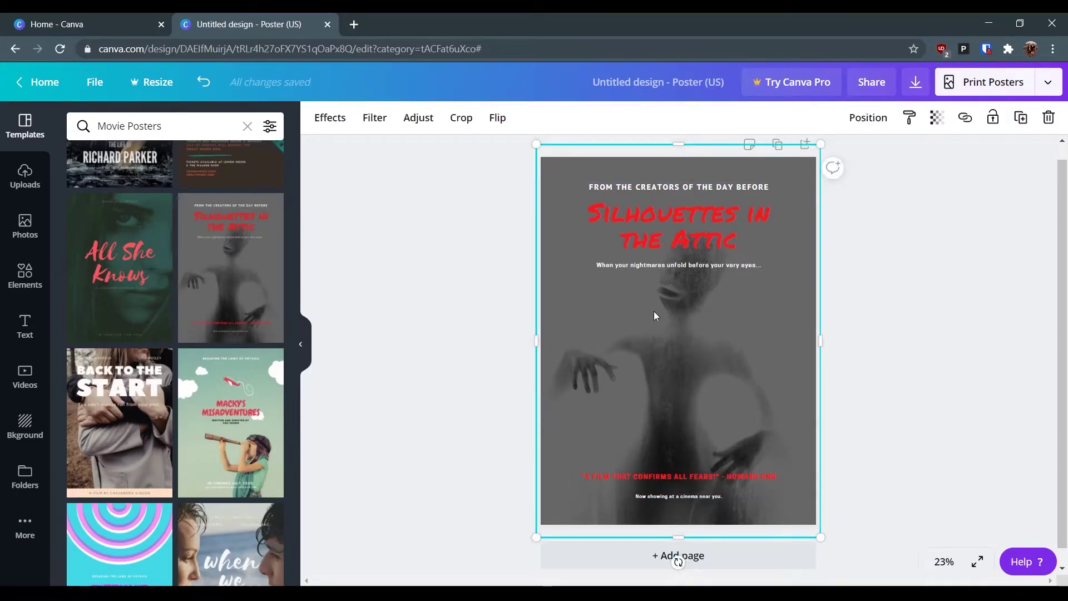
pyautogui.moveTo(653, 315)
pyautogui.mouseDown()
pyautogui.moveTo(825, 297)
pyautogui.moveTo(642, 302)
pyautogui.moveTo(825, 317)
pyautogui.moveTo(727, 267)
pyautogui.moveTo(565, 291)
pyautogui.moveTo(655, 299)
pyautogui.mouseUp()
pyautogui.click(718, 192)
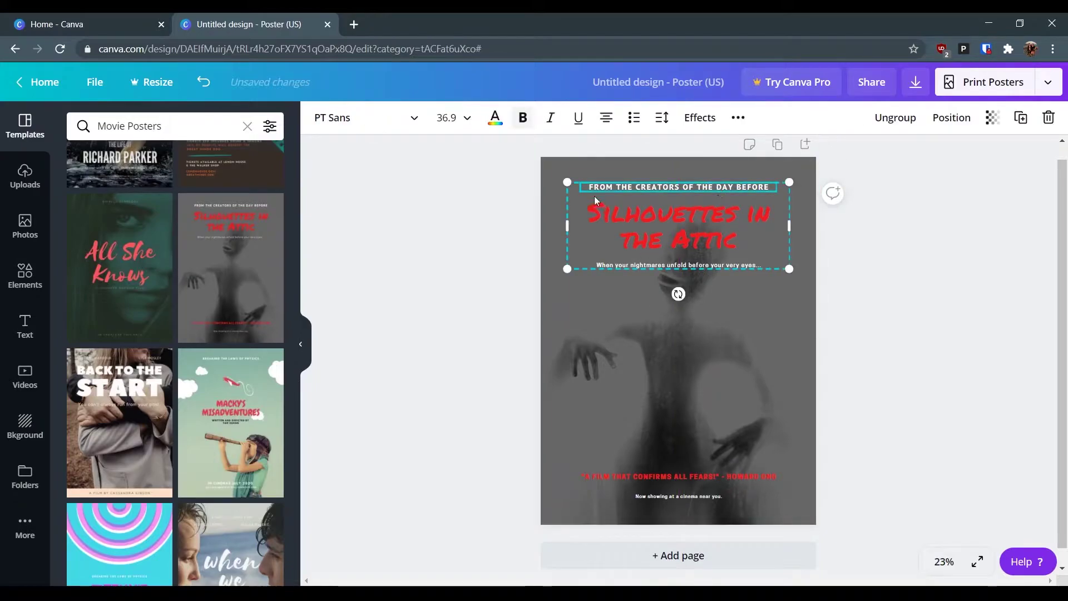
pyautogui.moveTo(662, 186); pyautogui.dragTo(662, 220)
pyautogui.hotkey('ctrl', 'z')
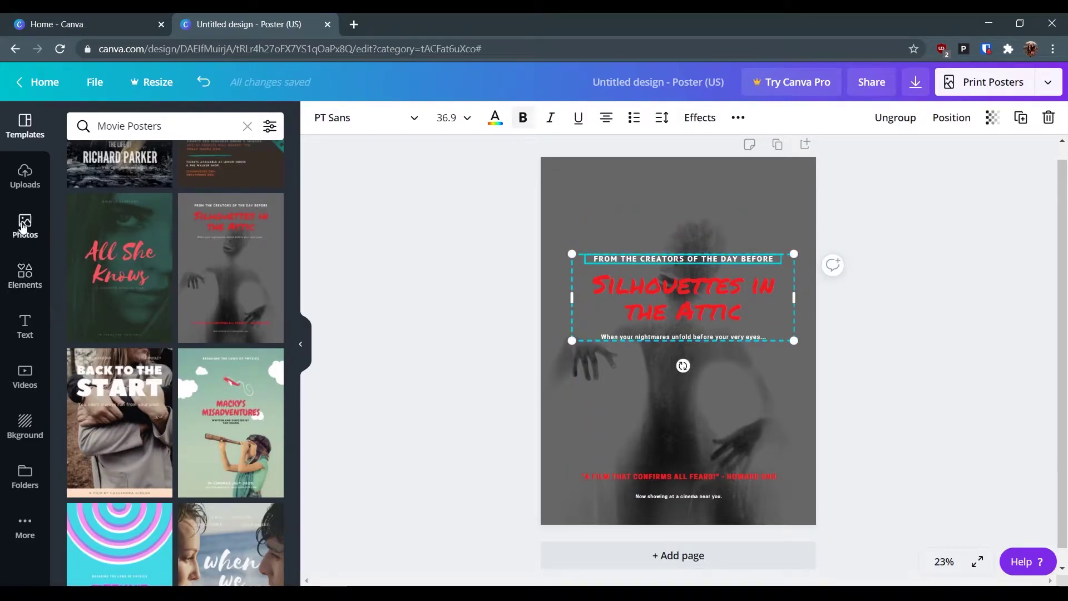
# - Add the uploaded library logo at the top-left, enlarged to about 17.4 × 4.1 in
pyautogui.click(22, 170)
pyautogui.click(112, 206)
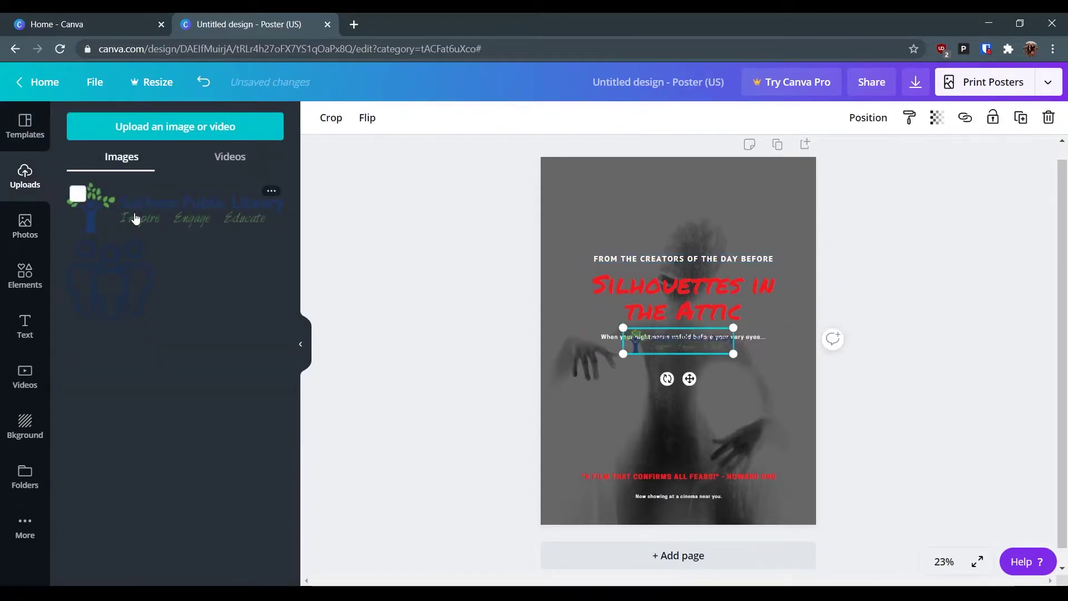
pyautogui.moveTo(670, 346); pyautogui.dragTo(591, 180)
pyautogui.moveTo(656, 185); pyautogui.dragTo(810, 222)
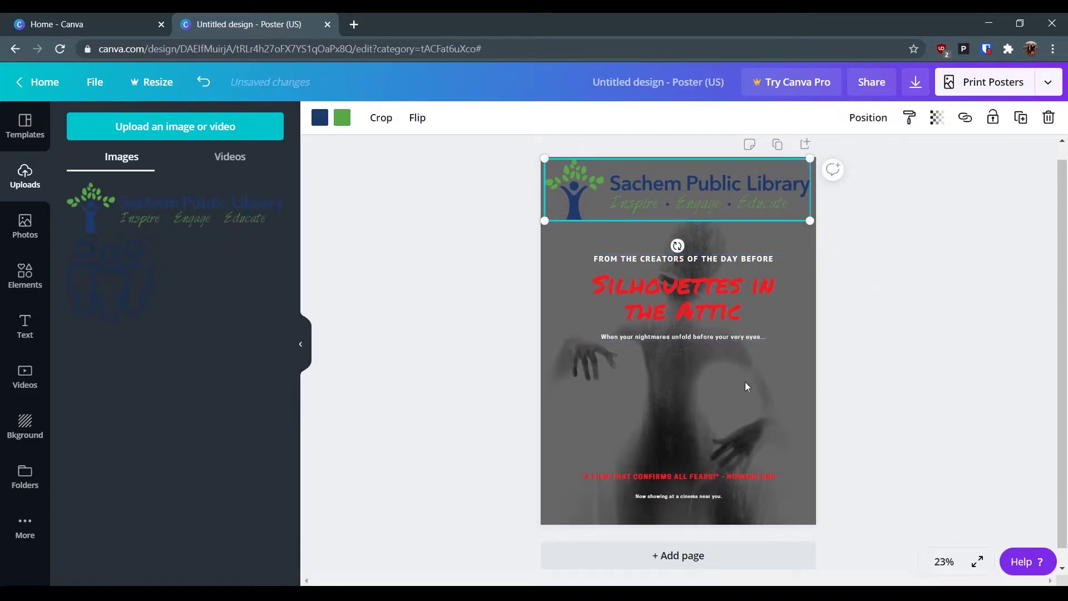
# - Select the 'FROM THE CREATORS' tagline inside the title group for text editing
pyautogui.click(660, 424)
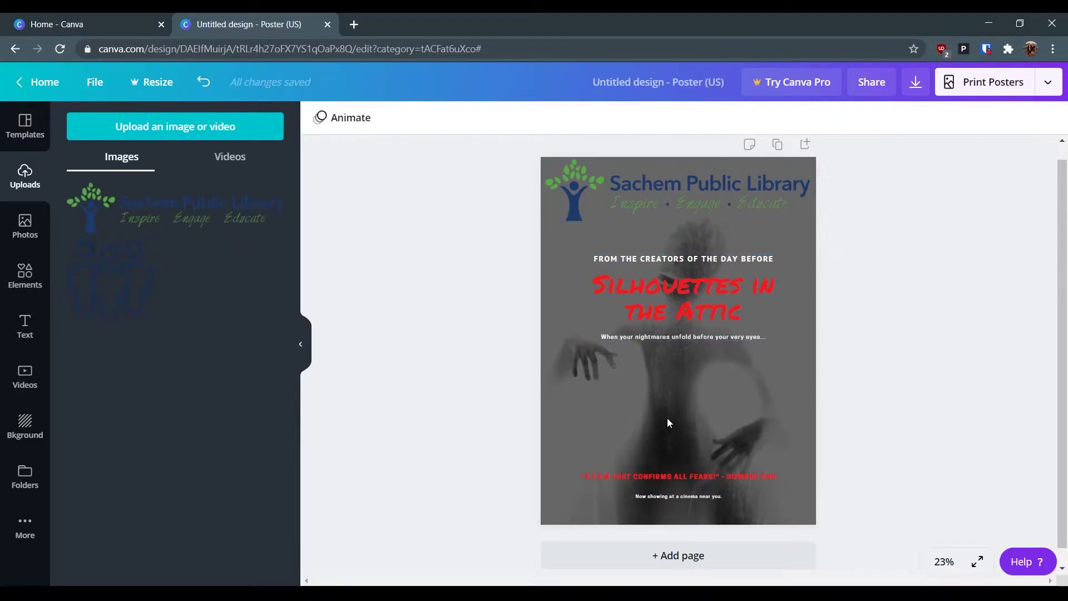
pyautogui.click(576, 385)
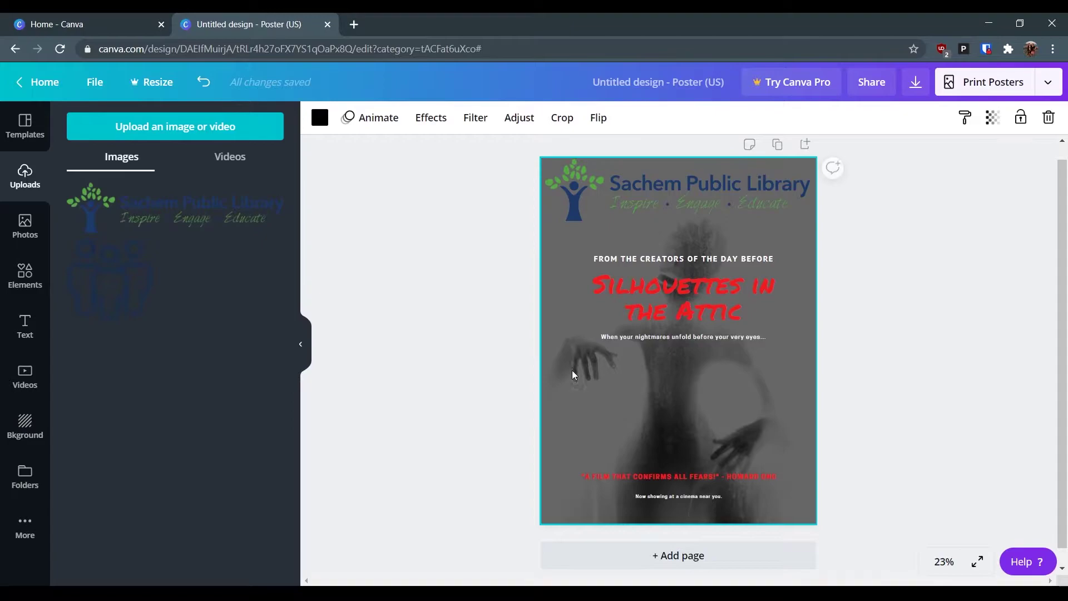
pyautogui.press('Escape')
pyautogui.click(662, 303)
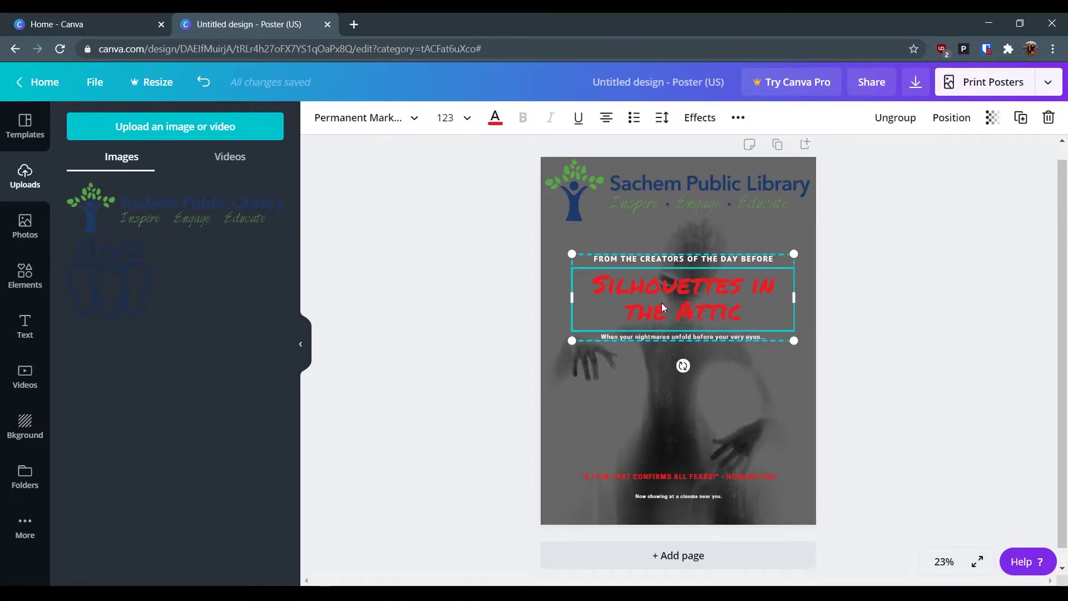
pyautogui.click(642, 259)
pyautogui.click(642, 258)
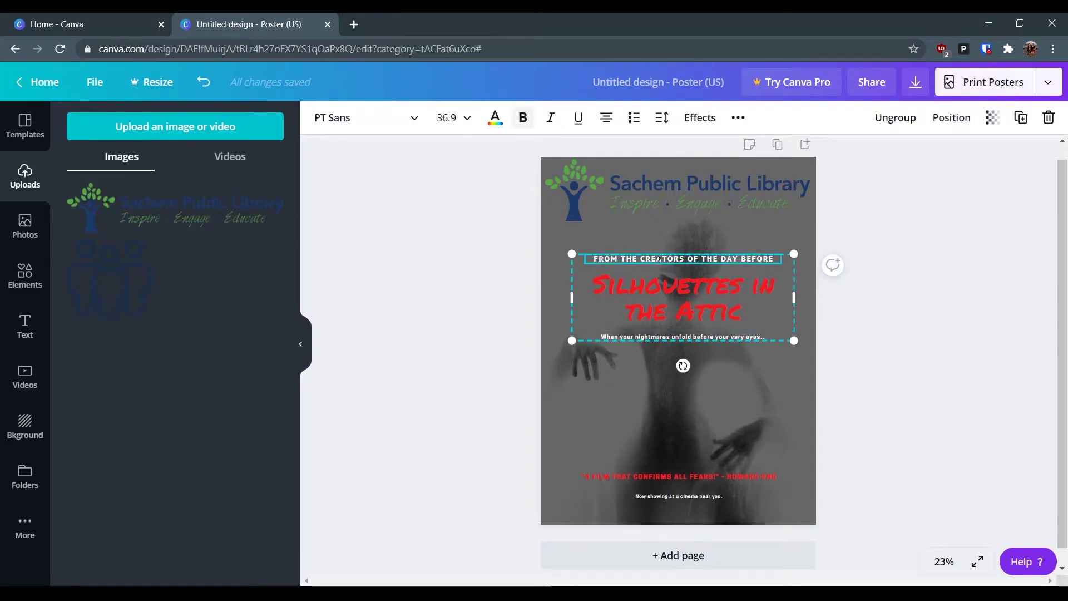
# - Replace the tagline with 'THE SACHEM PUBLIC LIBRARY PRESENTS' and nudge the title group up
pyautogui.hotkey('ctrl', 'a')
pyautogui.press('BackSpace')
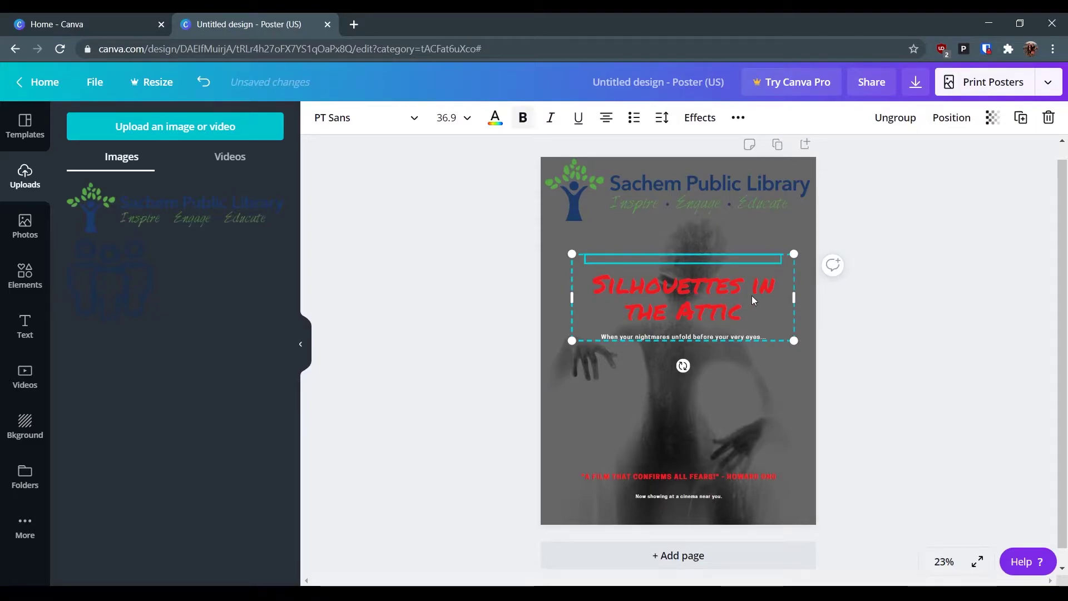
pyautogui.write('THE')
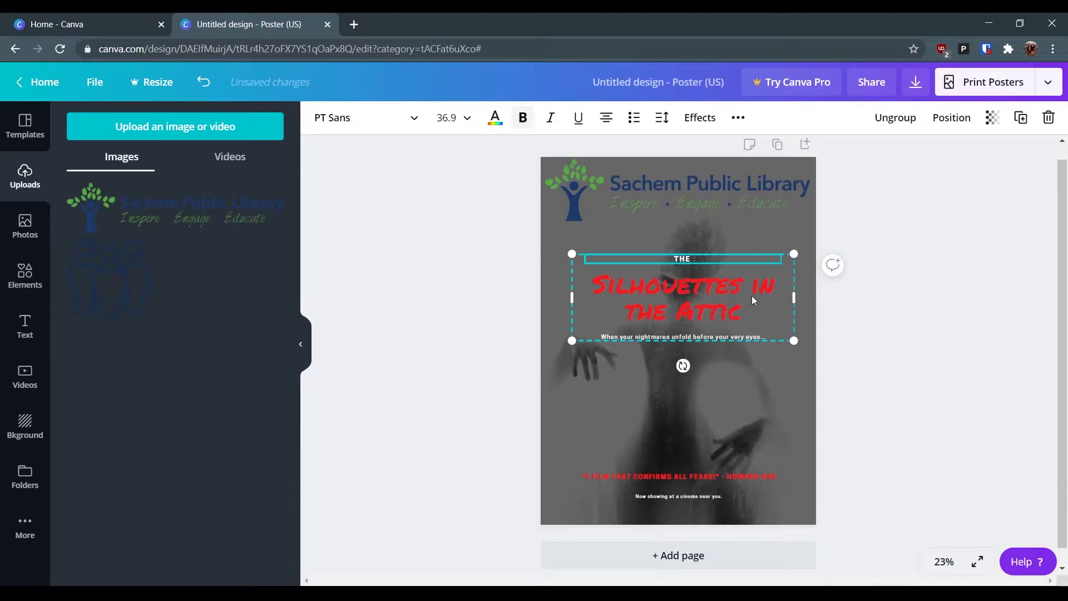
pyautogui.write(' SACHEM PUBLIC LI')
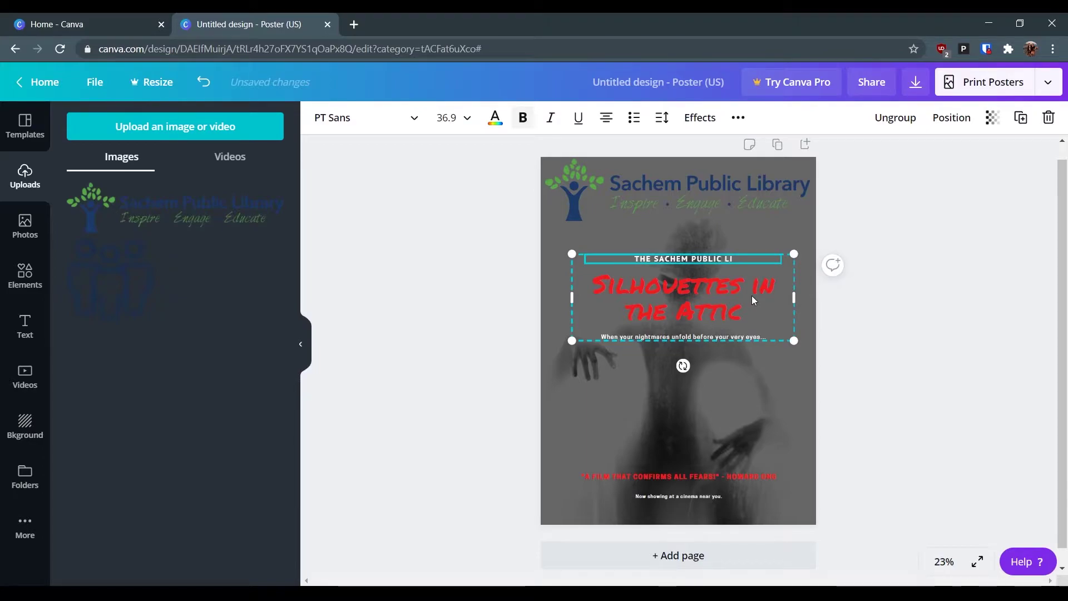
pyautogui.write('BRARY PRESENTS')
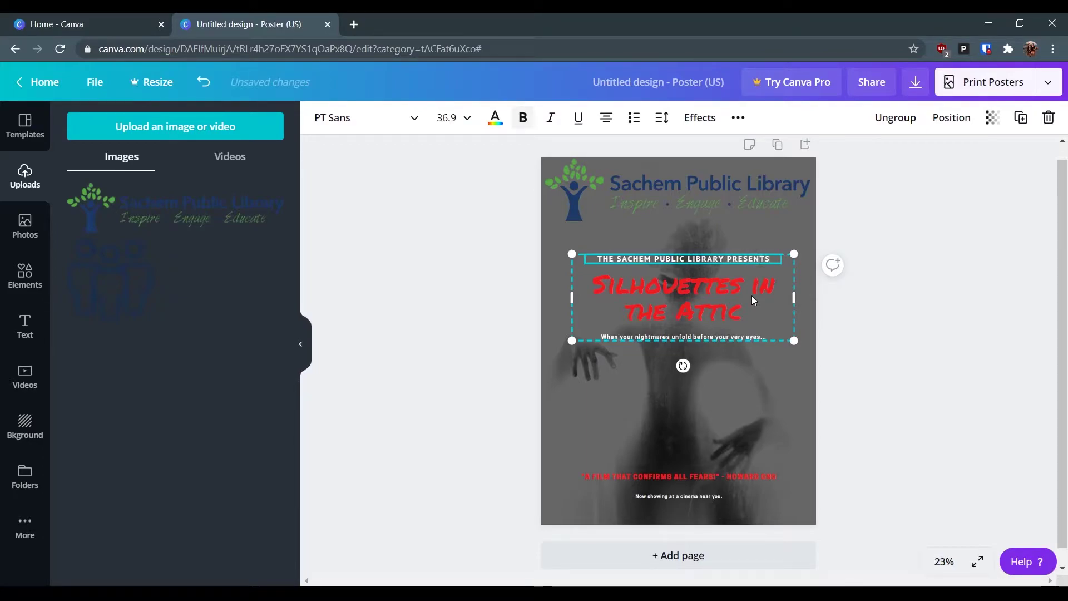
pyautogui.click(678, 290)
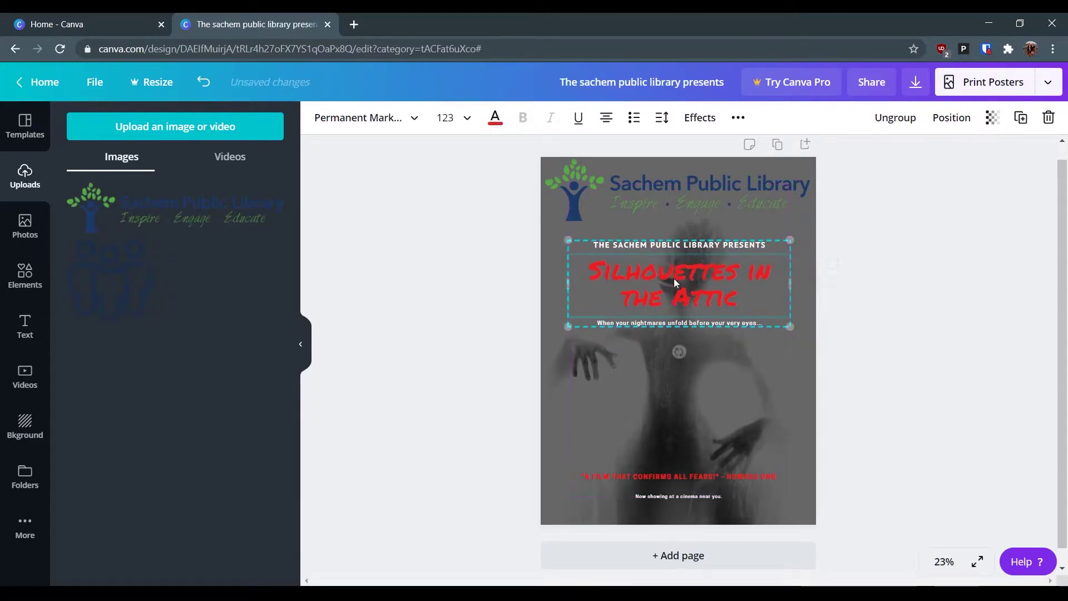
pyautogui.moveTo(681, 274)
pyautogui.mouseDown()
pyautogui.moveTo(667, 263)
pyautogui.moveTo(680, 271)
pyautogui.mouseUp()
# - Try font size 42 on the library presents tagline, then undo it
pyautogui.click(622, 240)
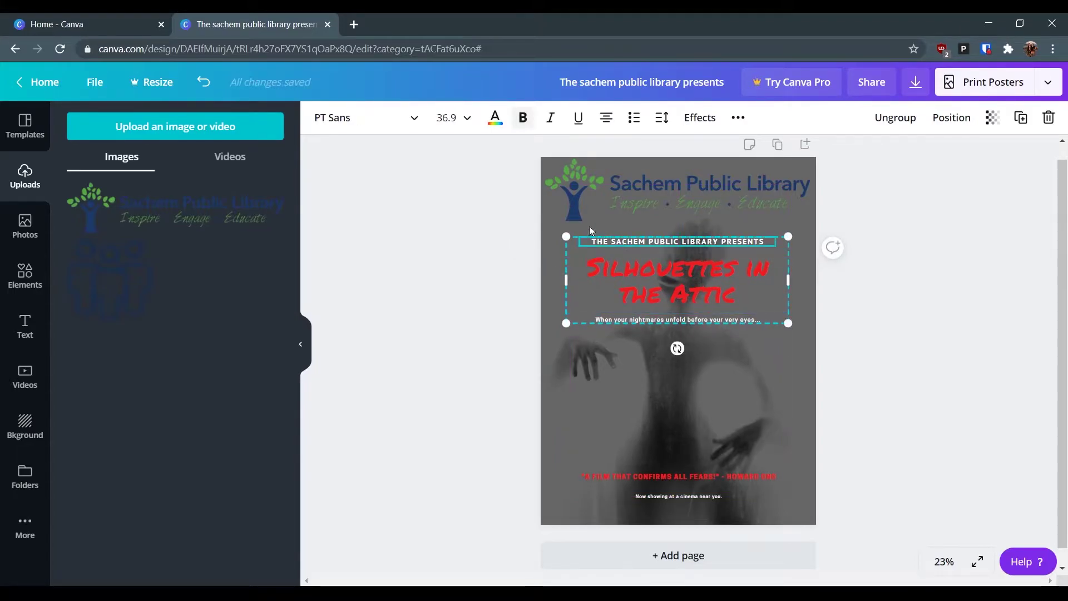
pyautogui.click(457, 118)
pyautogui.scroll(-6, 483, 376)
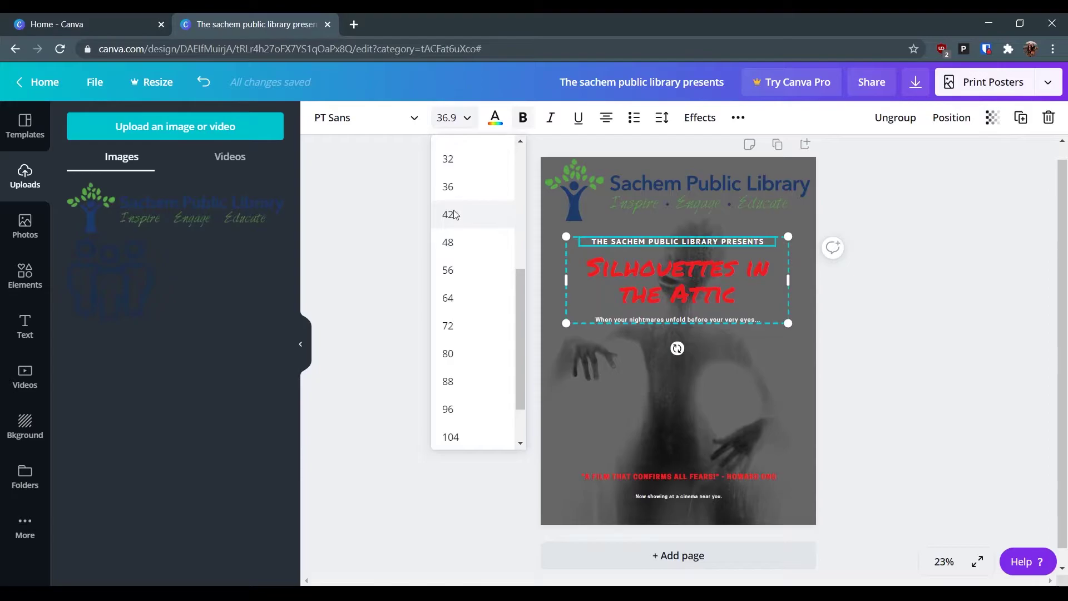
pyautogui.click(453, 215)
pyautogui.hotkey('ctrl', 'z')
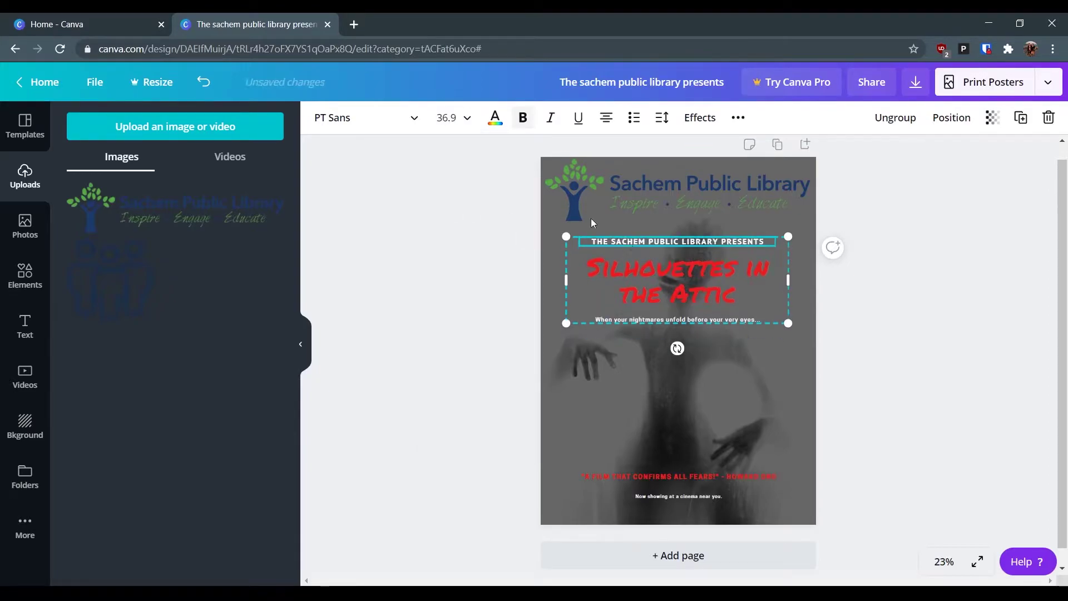
pyautogui.click(447, 117)
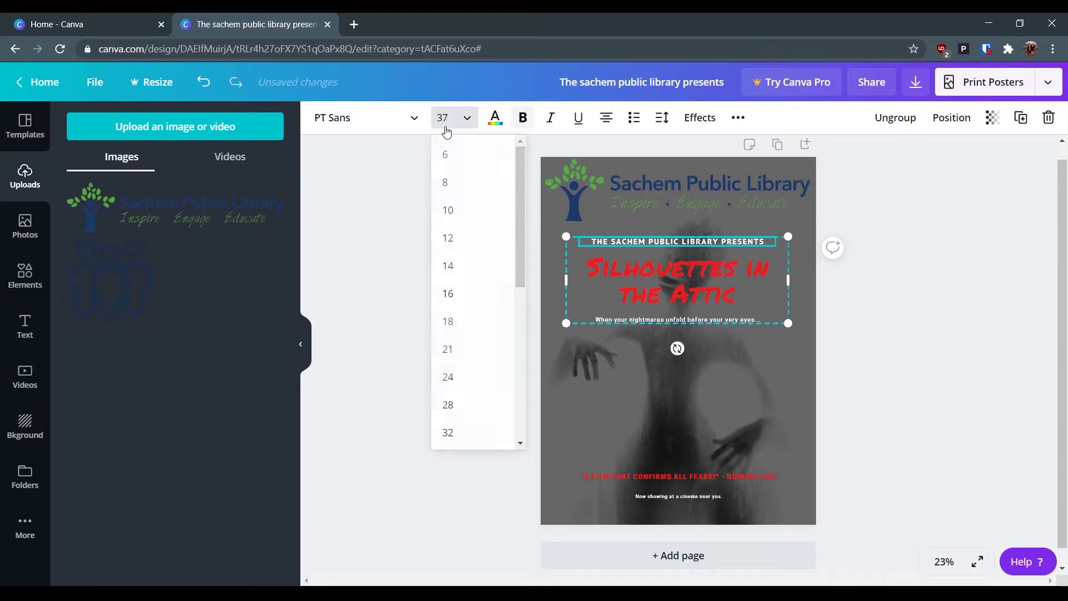
pyautogui.press('Escape')
# - Review the red title's colour and font options, then set its alignment to centered without underline
pyautogui.click(680, 277)
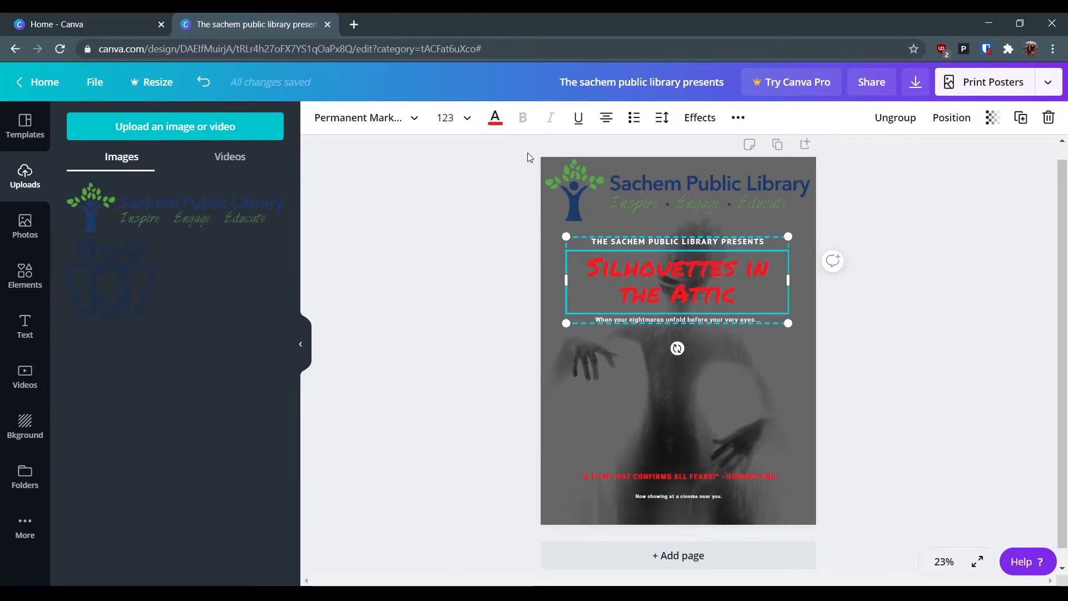
pyautogui.click(495, 119)
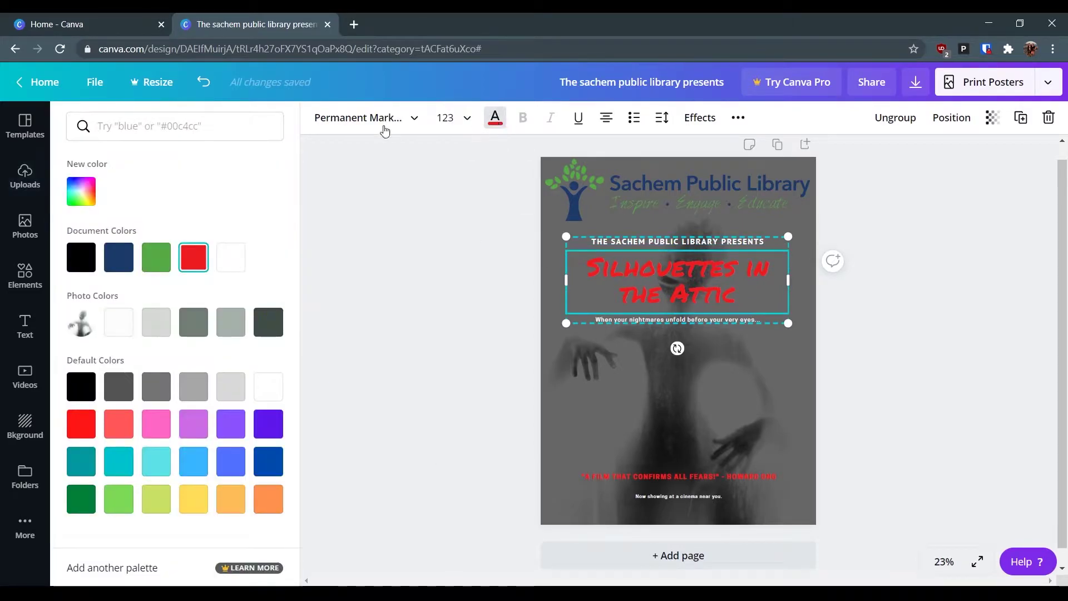
pyautogui.click(351, 118)
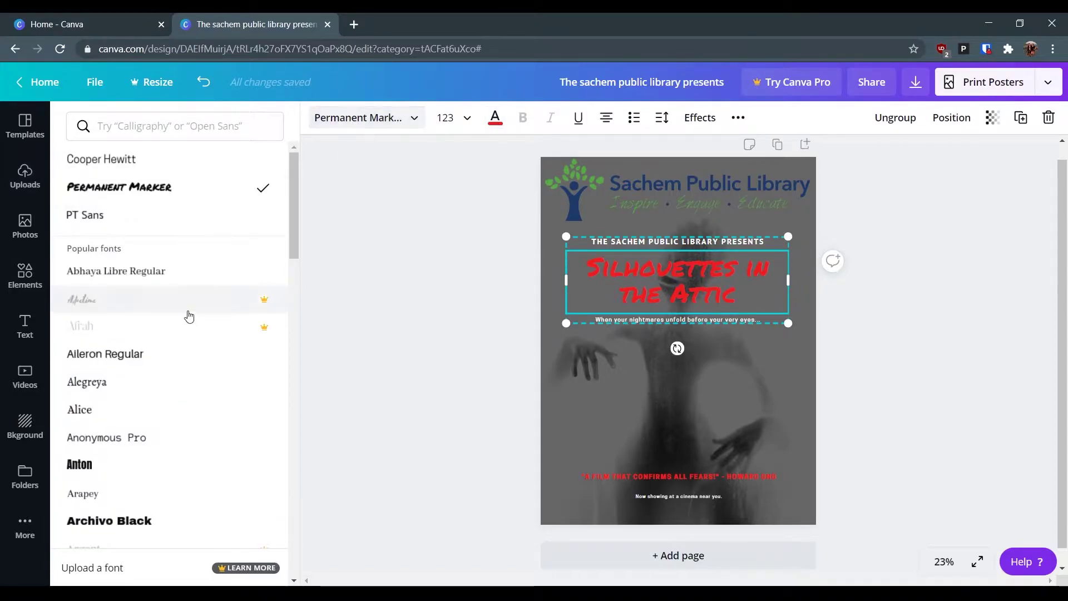
pyautogui.scroll(-2, 190, 314)
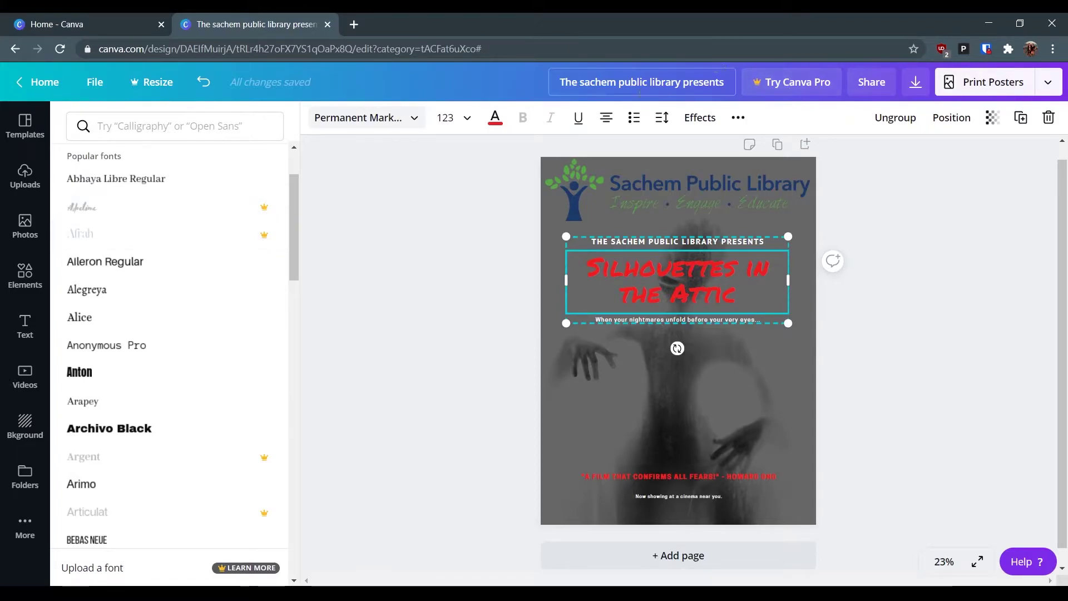
pyautogui.click(579, 117)
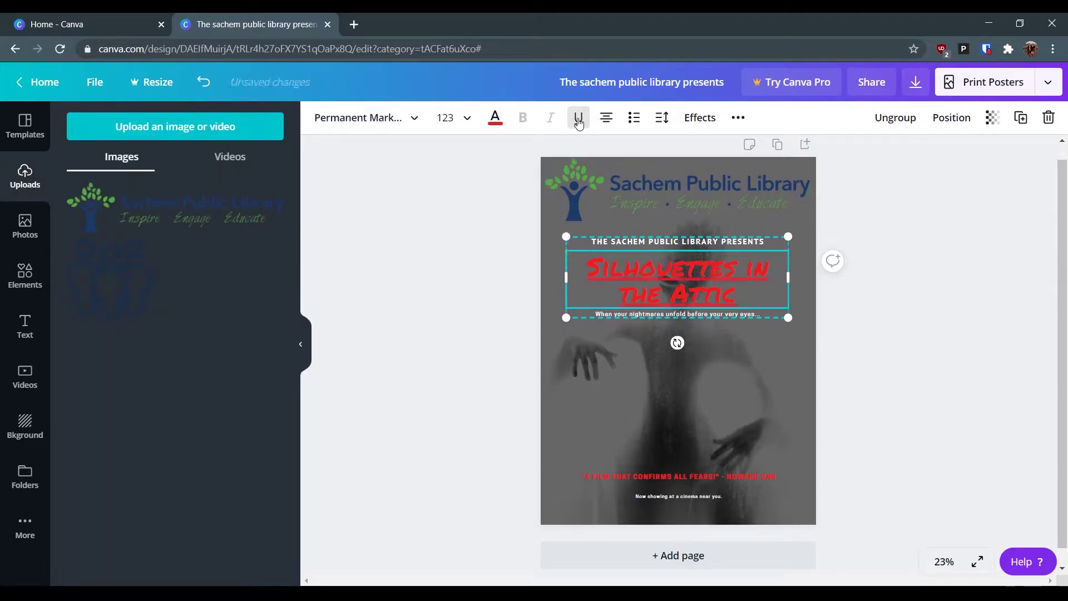
pyautogui.click(606, 118)
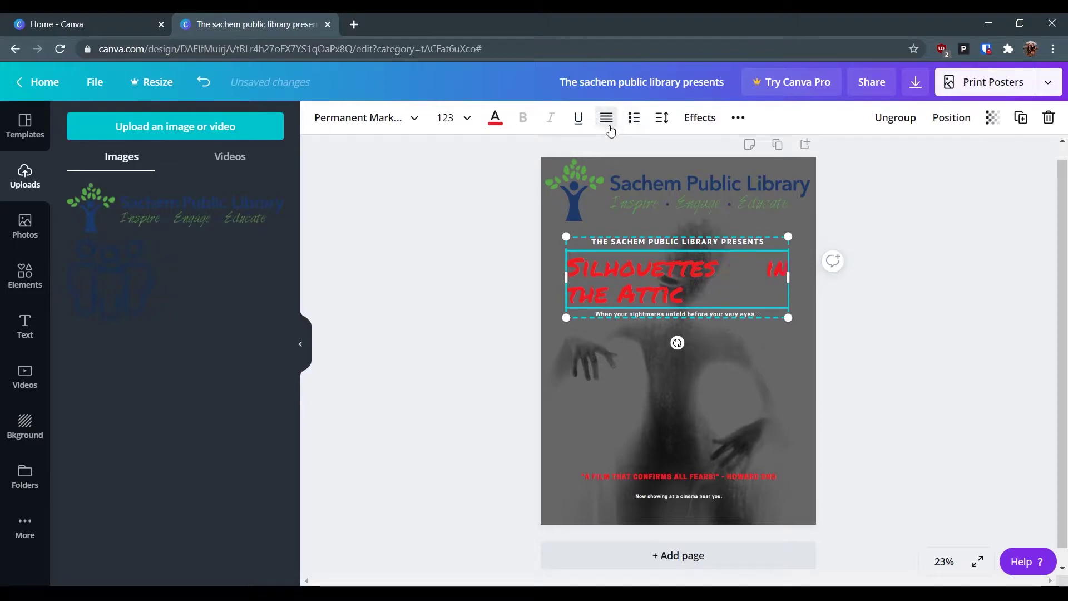
pyautogui.click(609, 126)
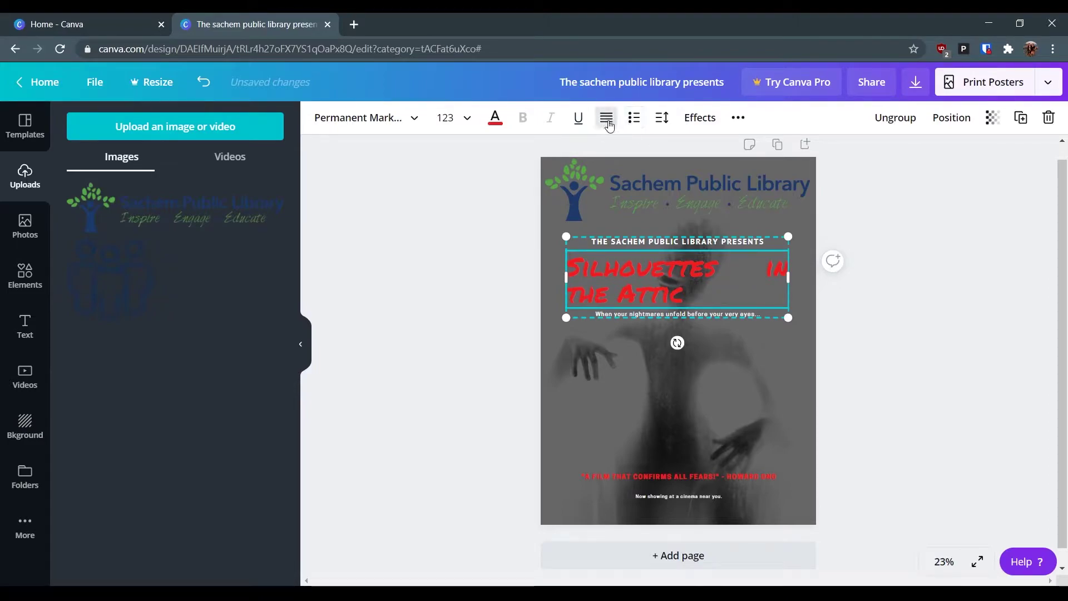
pyautogui.click(609, 126)
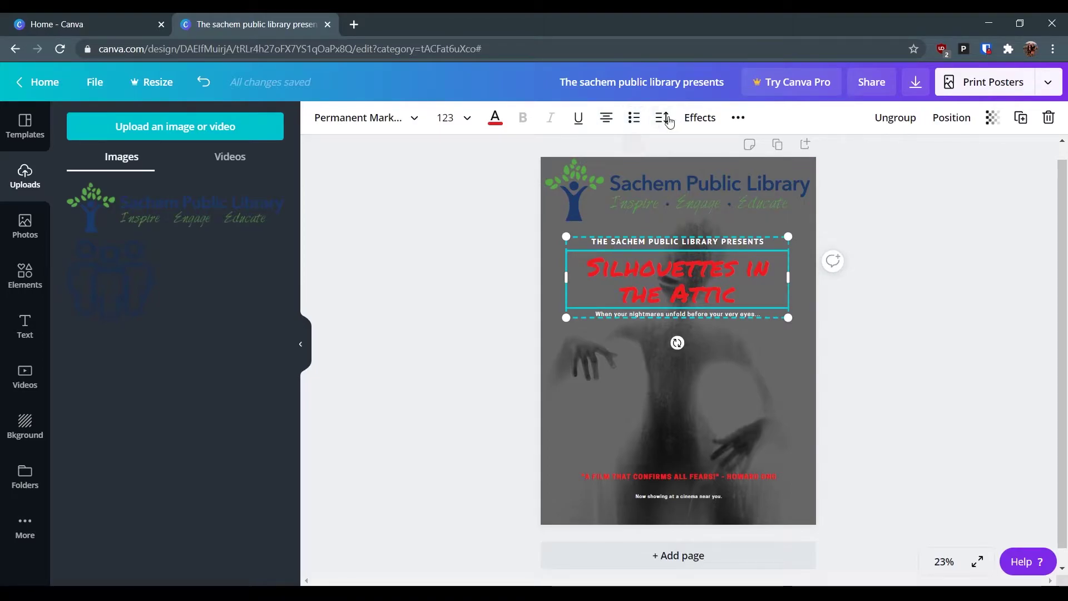
# - Try Shadow and Lift effects on the title, then apply the Neon glow
pyautogui.click(702, 118)
pyautogui.click(195, 189)
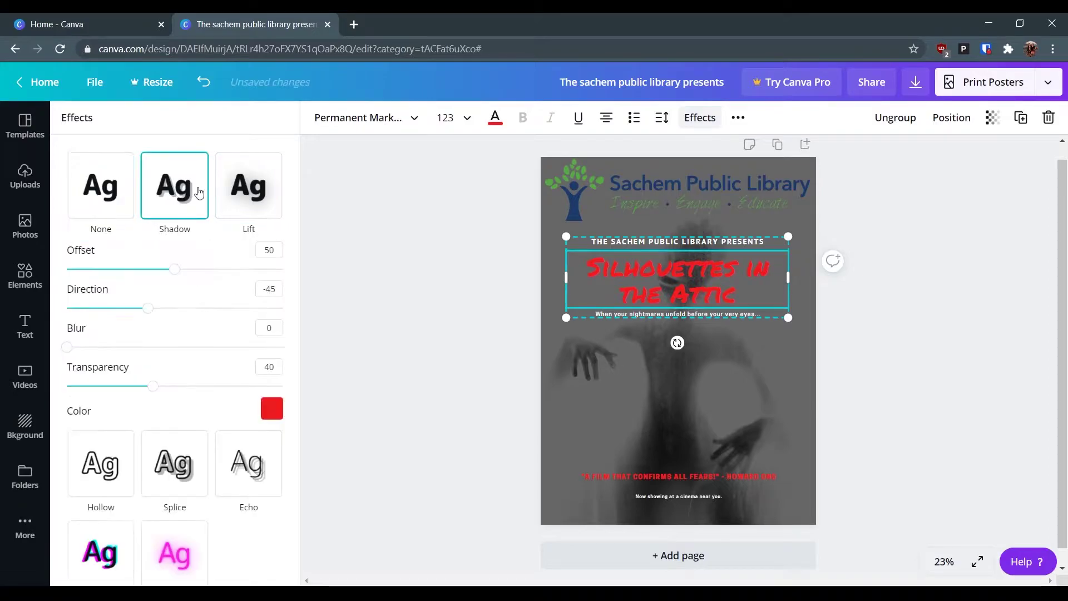
pyautogui.click(220, 194)
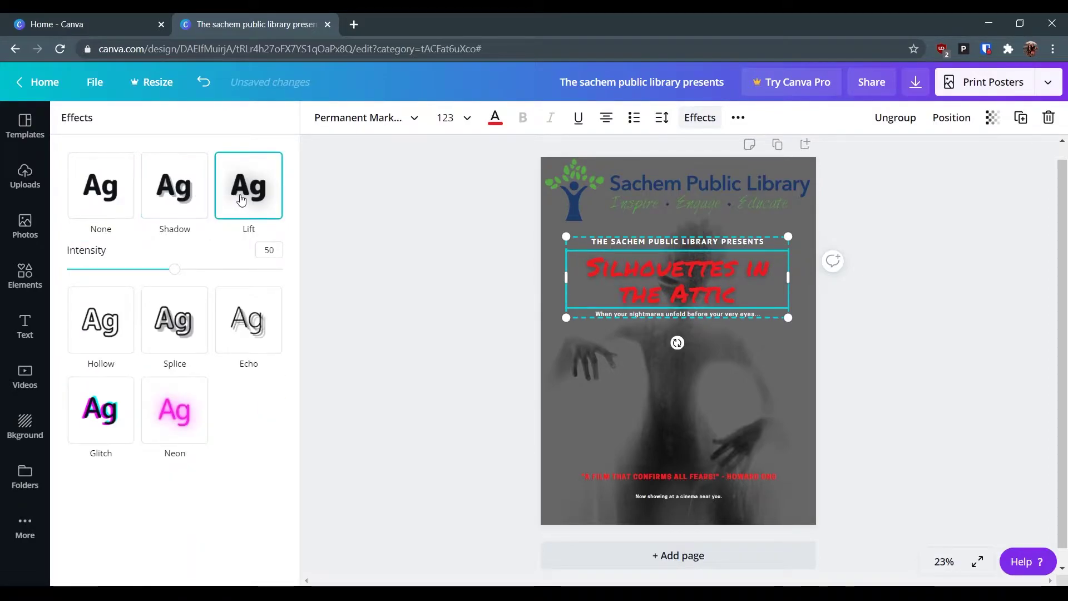
pyautogui.click(181, 410)
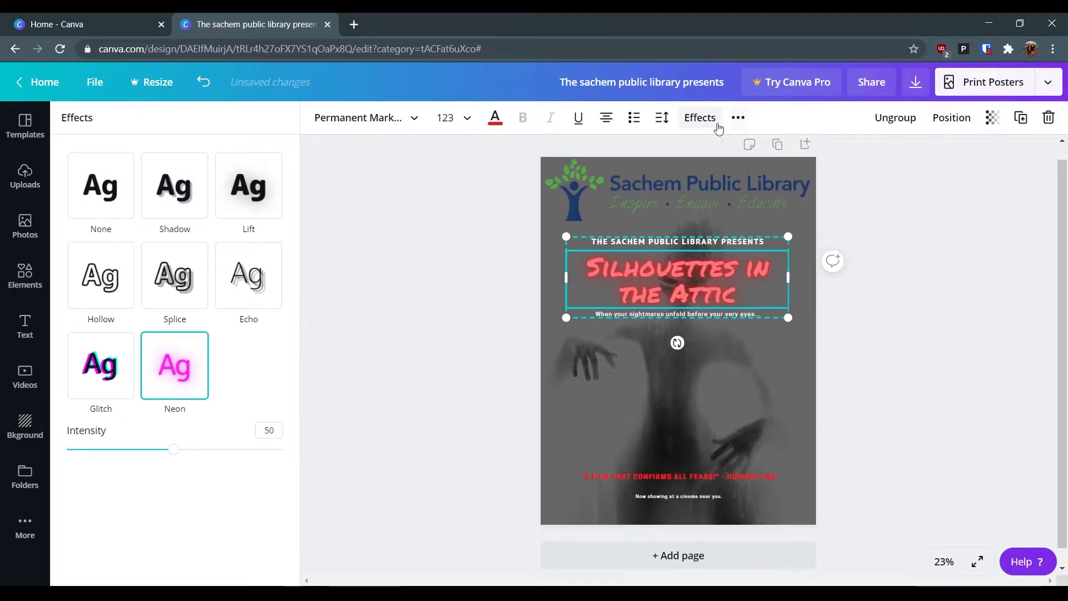
# - Lock the title text group from the more-options menu, then unlock it
pyautogui.click(738, 117)
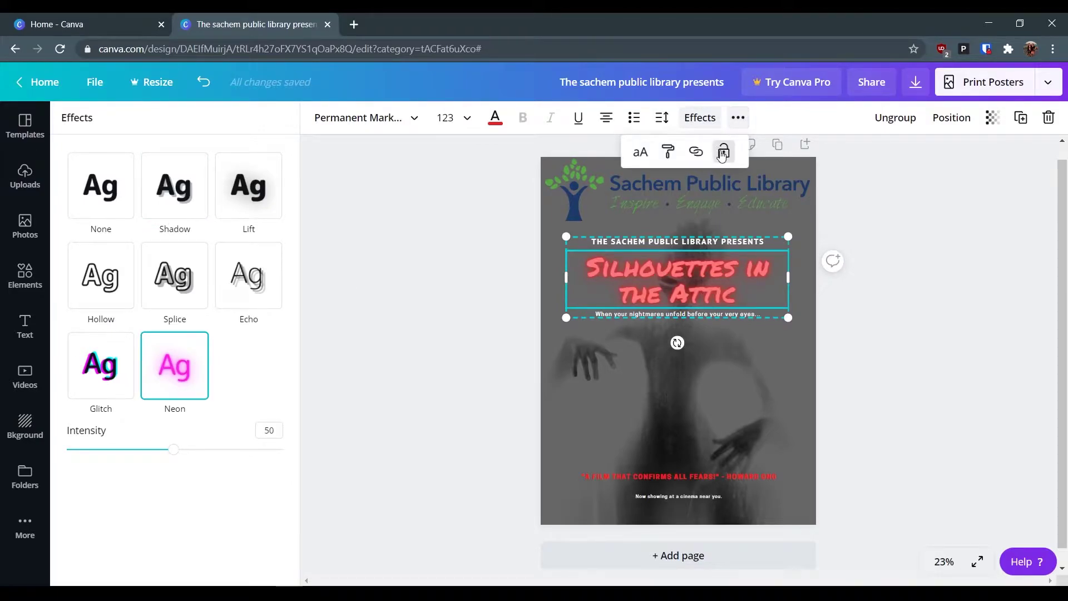
pyautogui.click(723, 152)
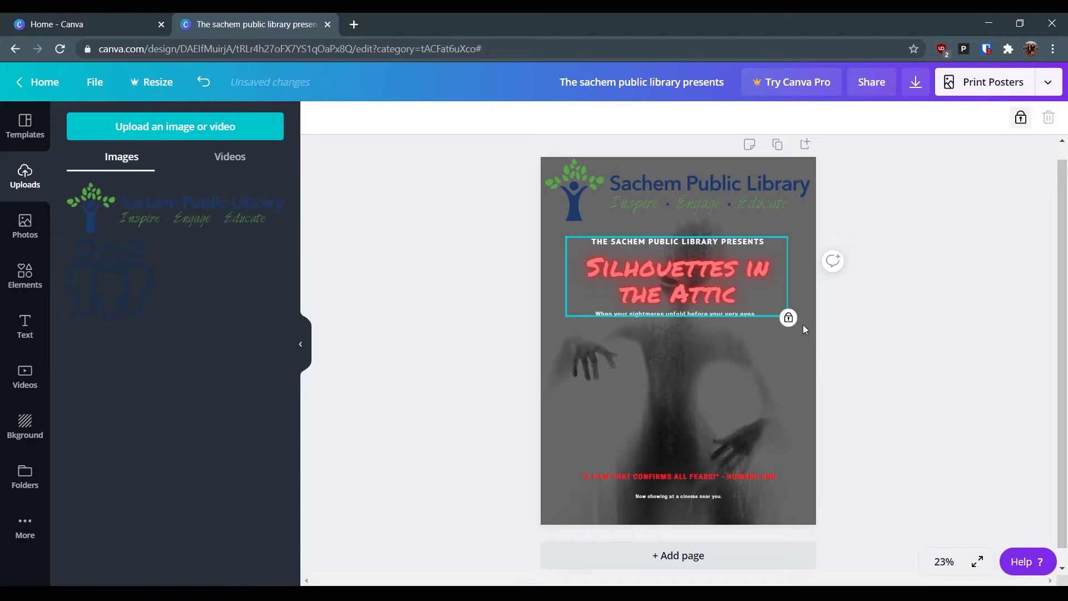
pyautogui.click(1019, 118)
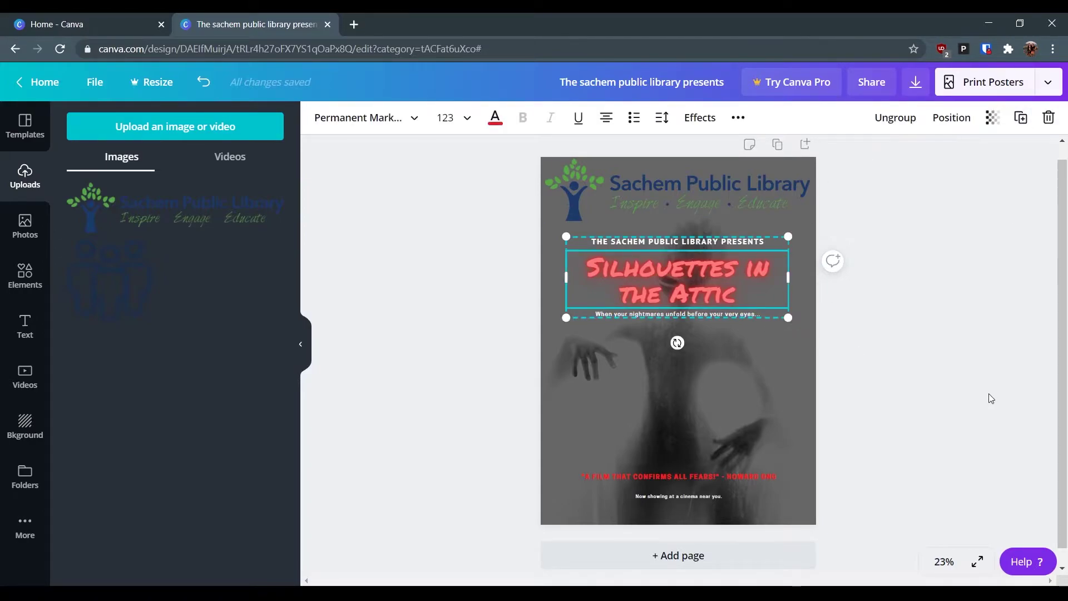
# - Change the subtitle to 'Showing Friday, October 30th 7:00pm in Community Room A' and select the bottom text group
pyautogui.click(627, 315)
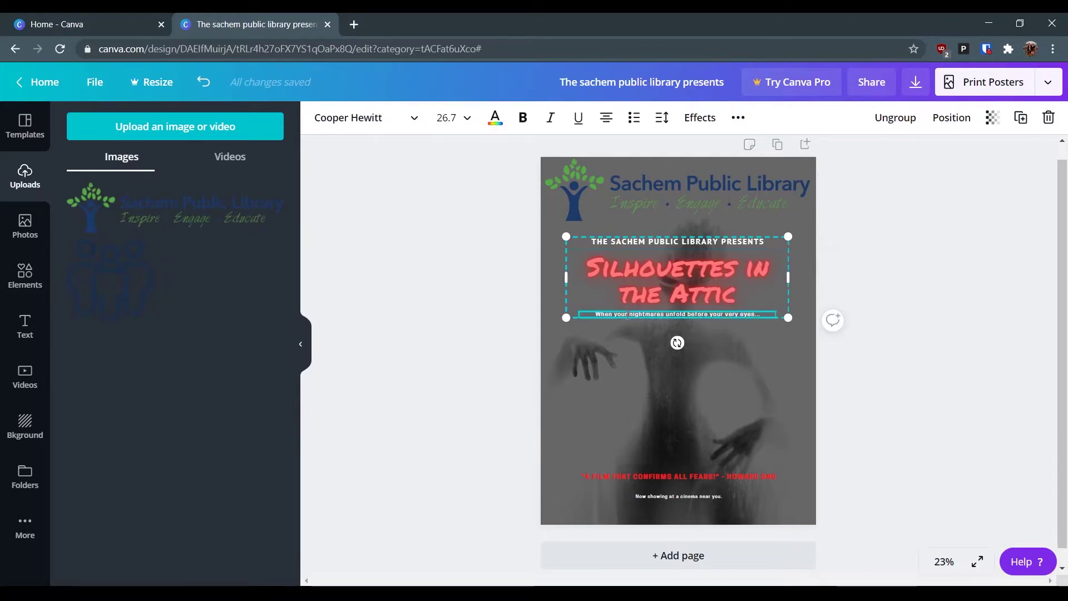
pyautogui.click(726, 309)
pyautogui.press('BackSpace')
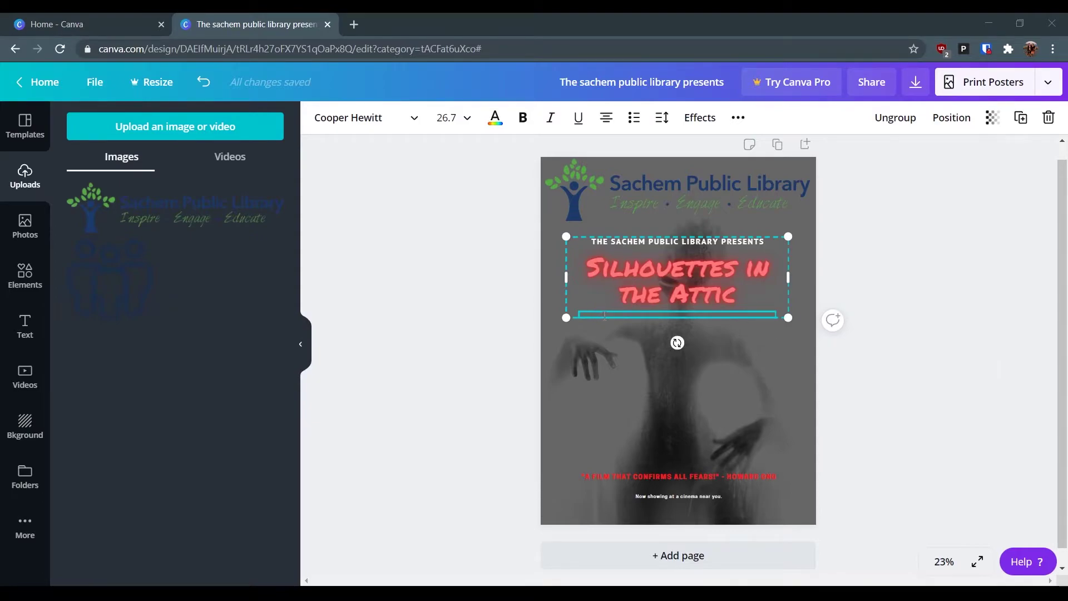
pyautogui.write('Showi')
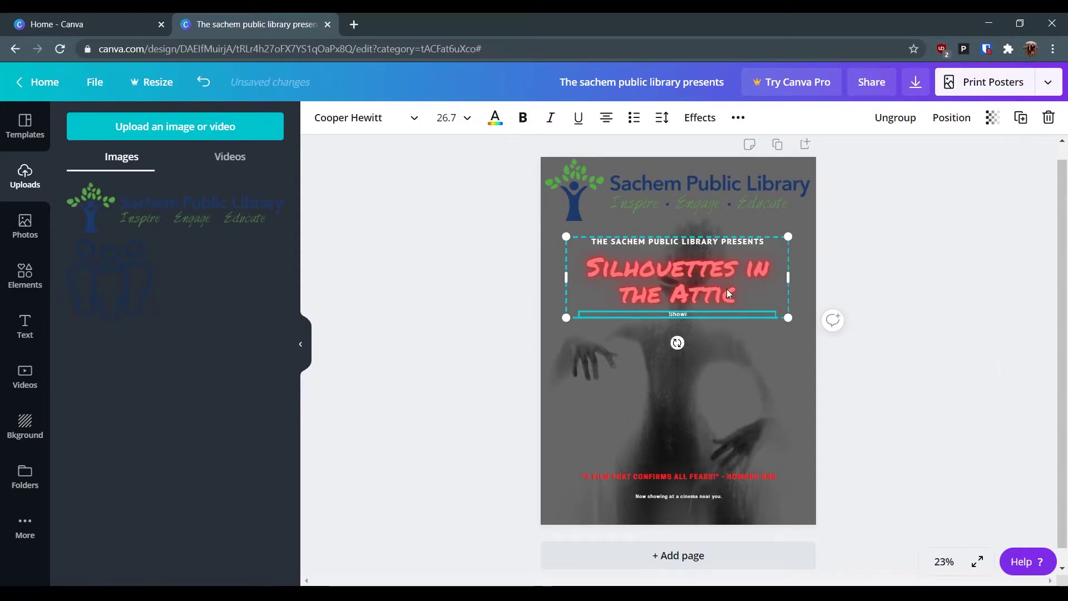
pyautogui.write('ng Friday, Oc')
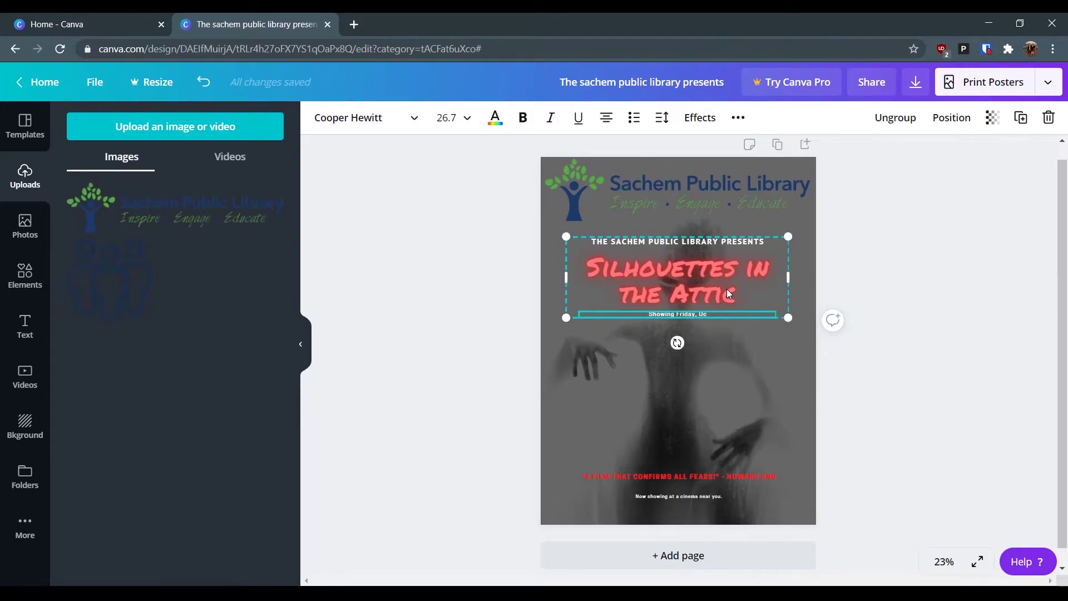
pyautogui.write('tober 30')
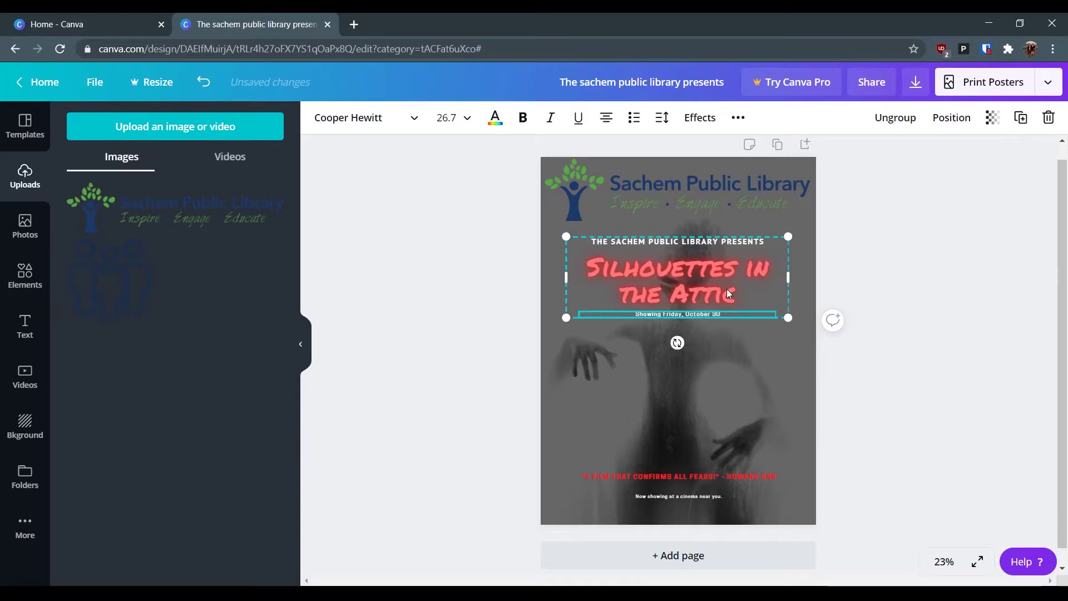
pyautogui.write('th 7:00pm')
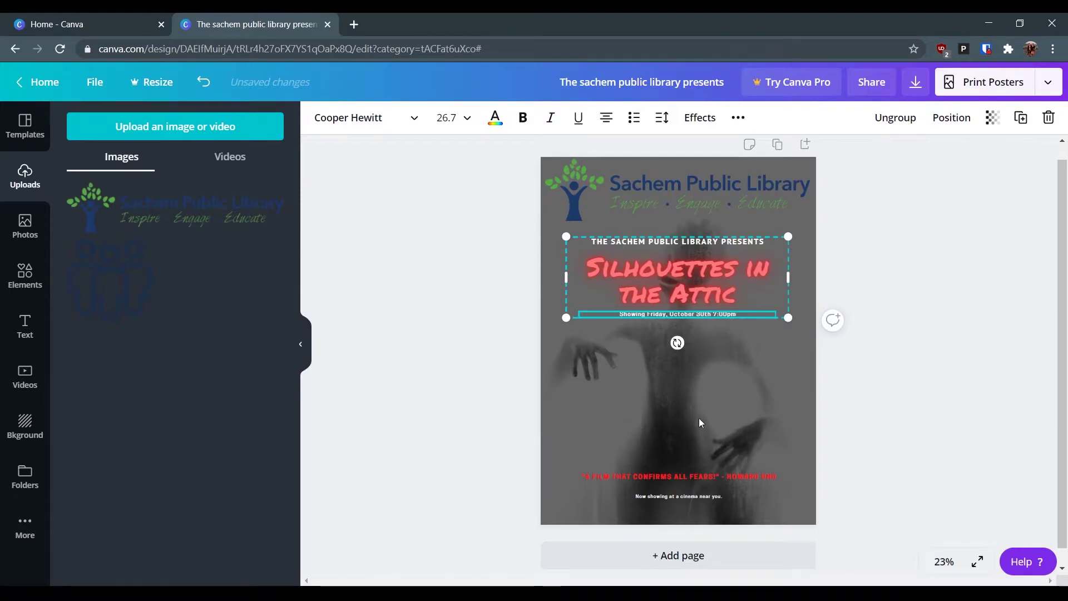
pyautogui.write(' in Community Room A')
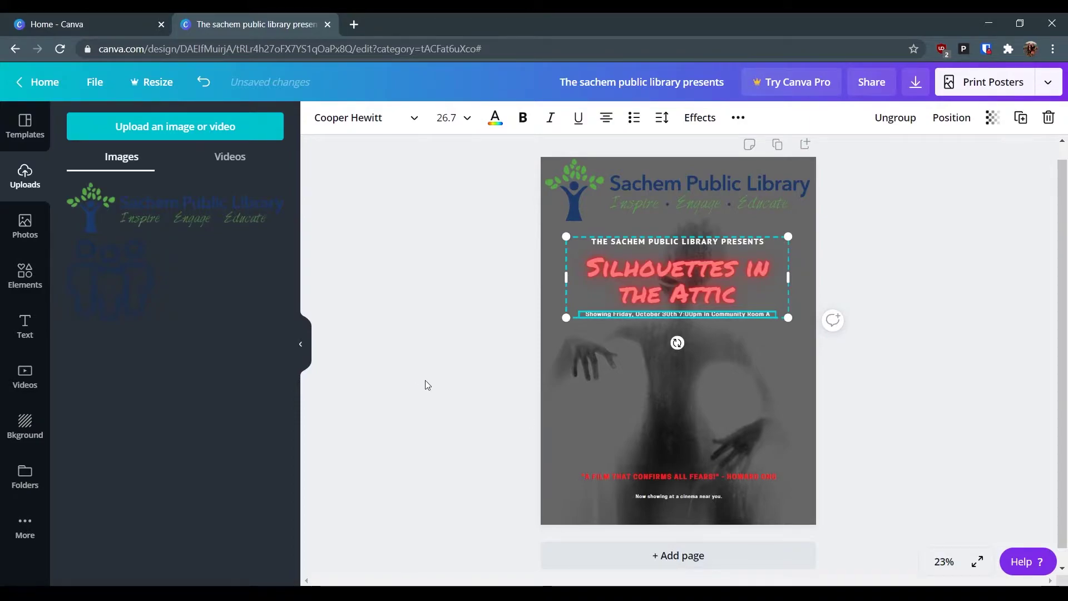
pyautogui.click(426, 381)
pyautogui.click(645, 476)
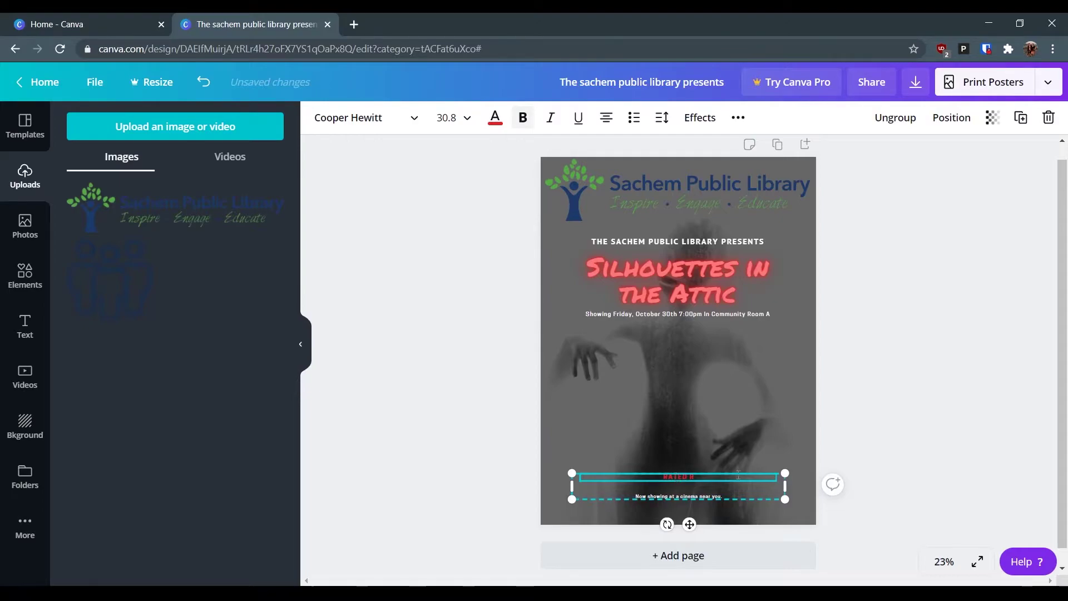
# - Change the bottom tagline to invite readers to visit Sachemlibrary.org or call the library's phone number
pyautogui.doubleClick(691, 496)
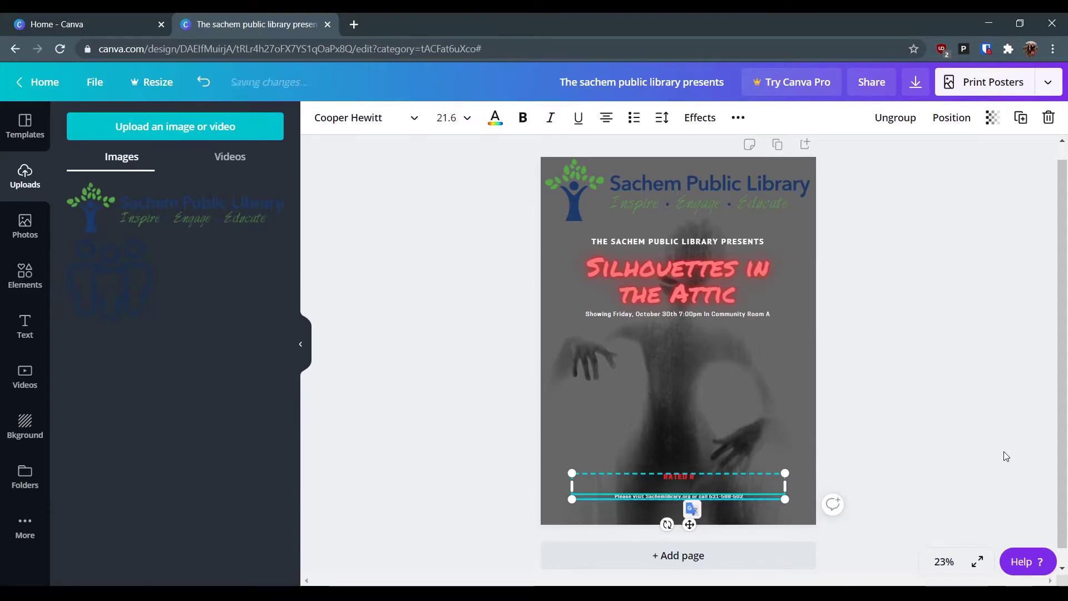
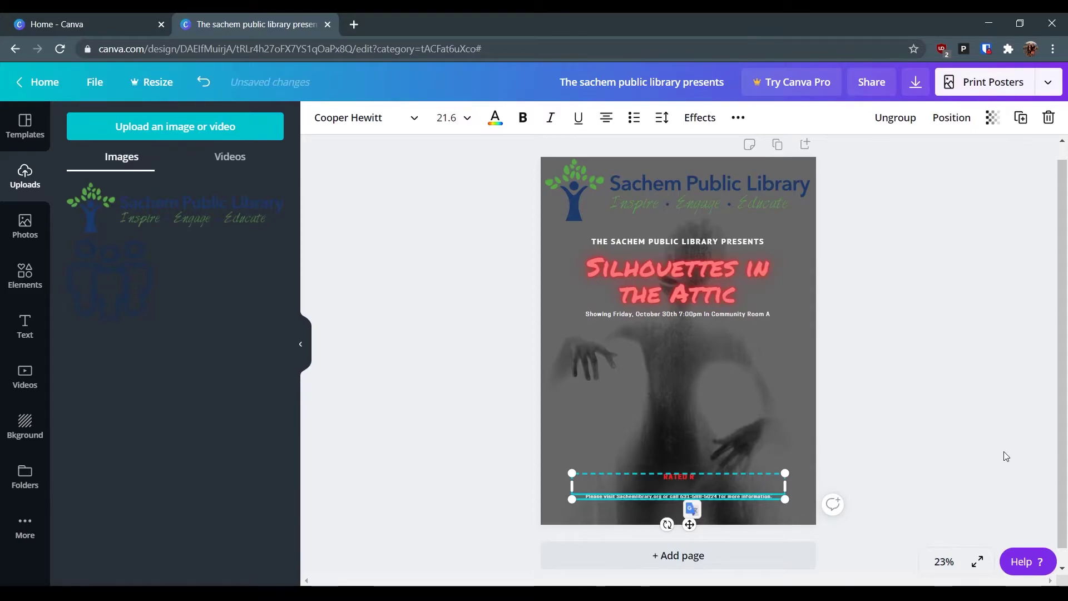
pyautogui.click(864, 442)
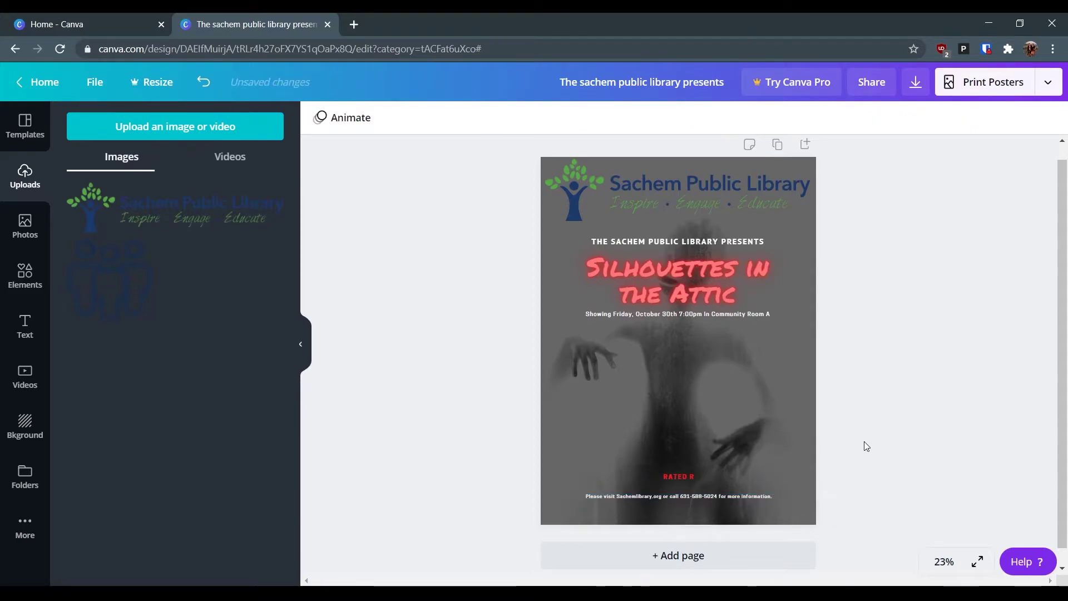
# - Set the RATED R and tagline group's font size to 24
pyautogui.click(656, 496)
pyautogui.click(887, 491)
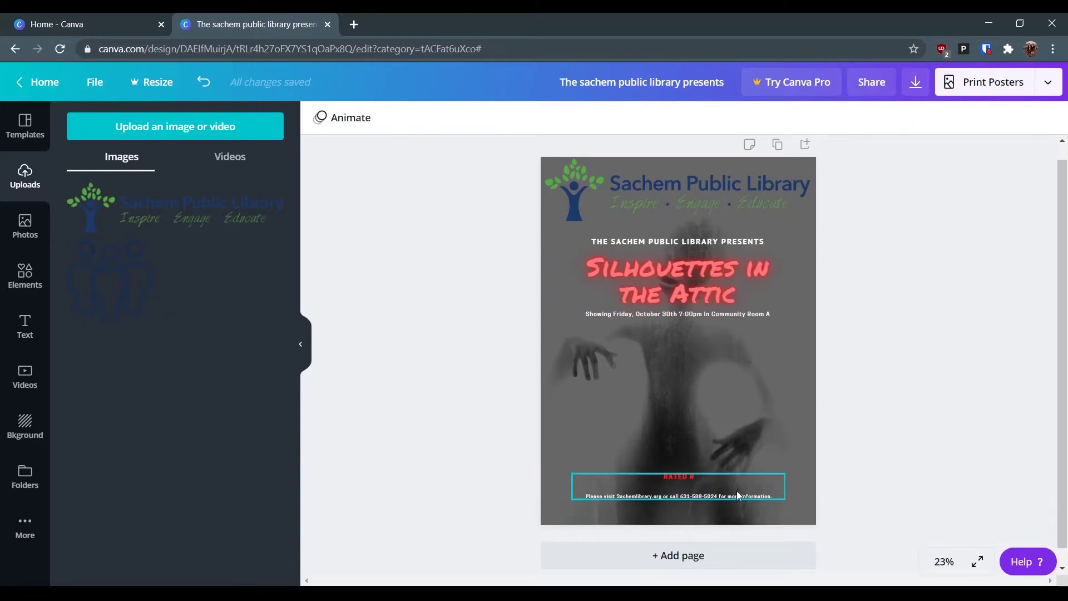
pyautogui.click(736, 495)
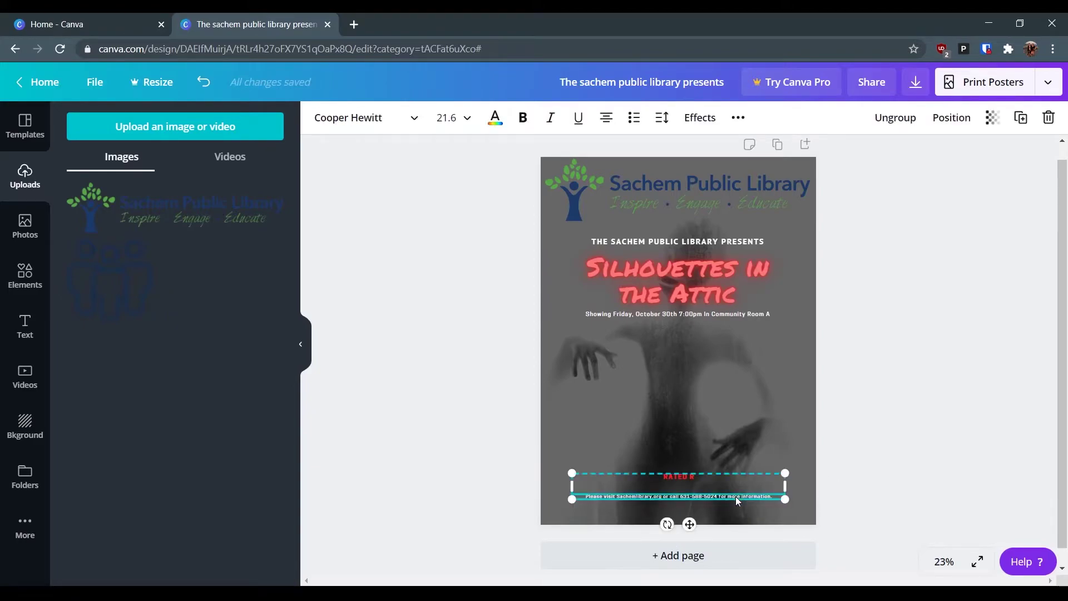
pyautogui.click(465, 119)
pyautogui.scroll(-3, 457, 334)
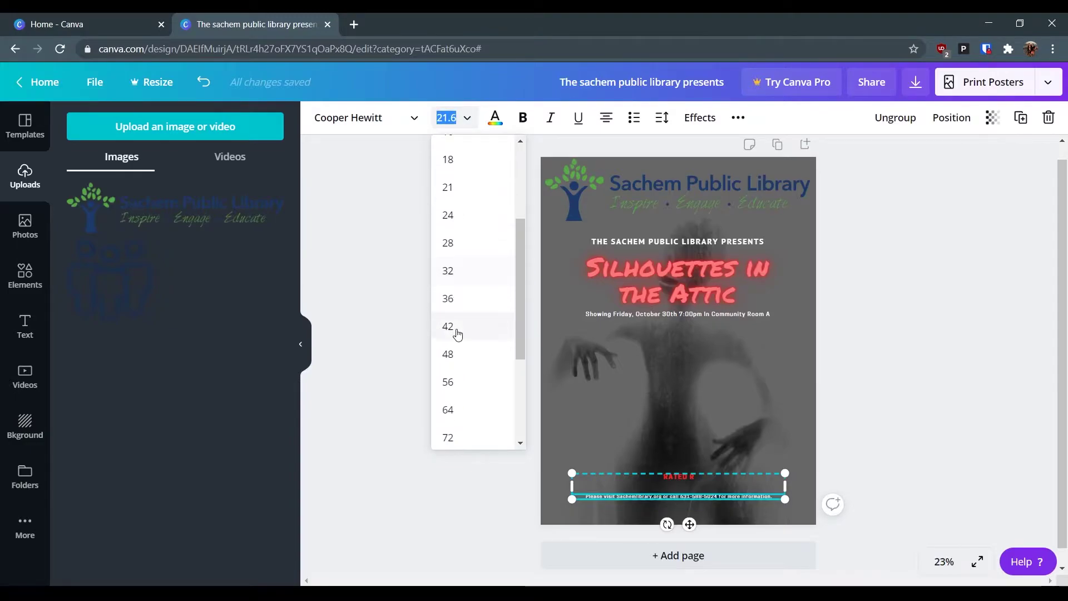
pyautogui.click(454, 215)
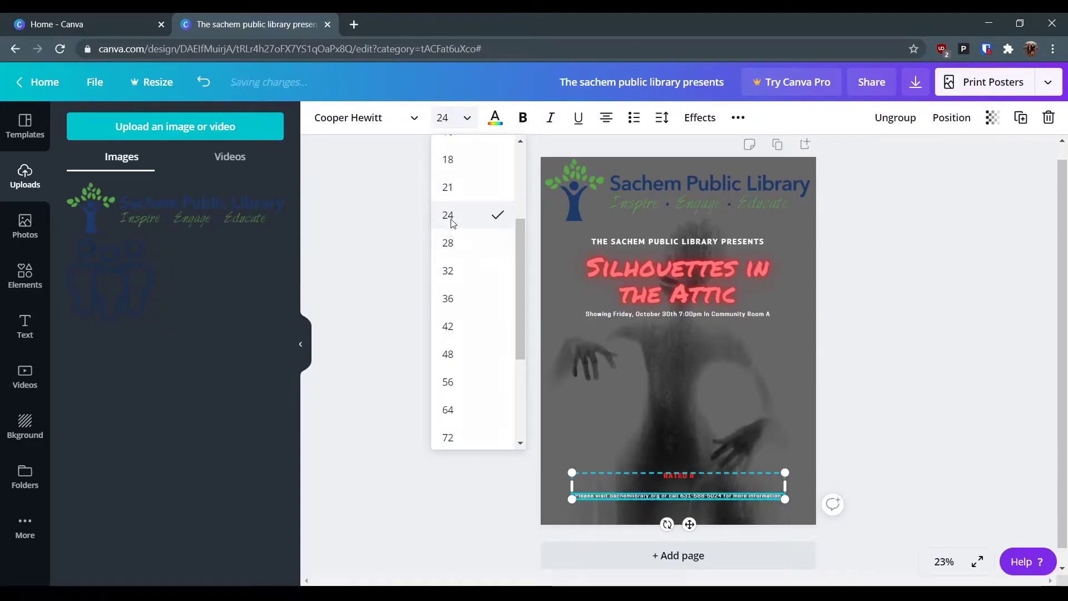
pyautogui.click(900, 466)
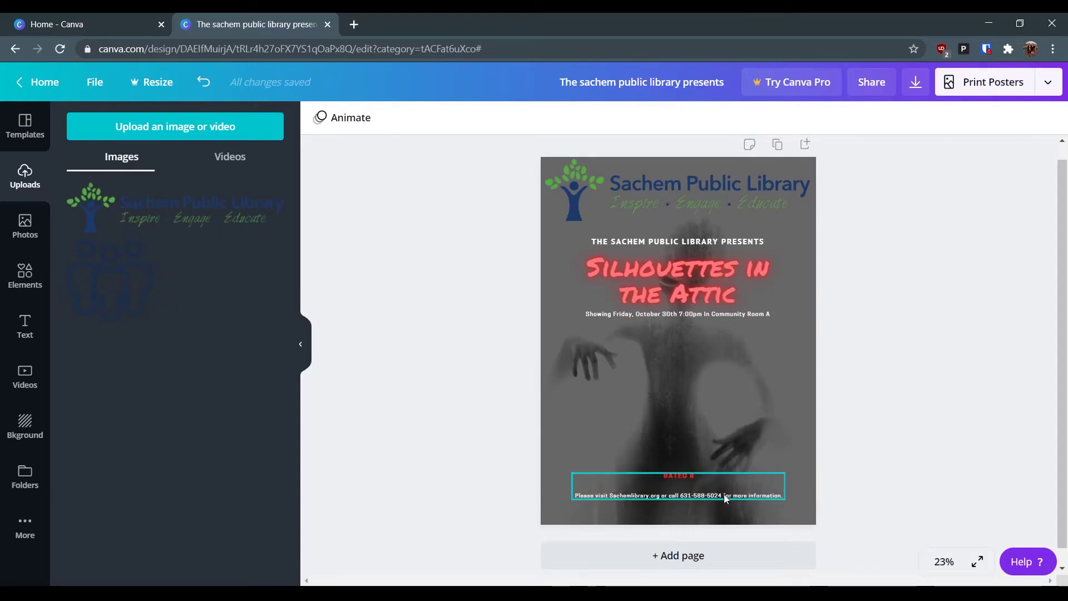
# - Select the library logo and open the poster's publishing options
pyautogui.click(779, 388)
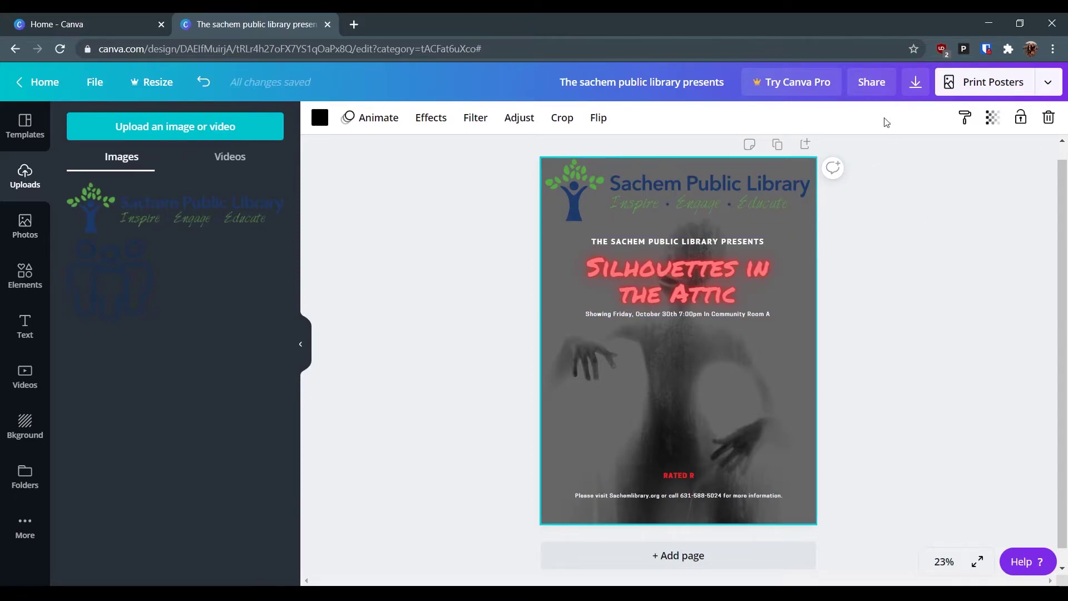
pyautogui.scroll(-1, 434, 390)
pyautogui.scroll(2, 500, 334)
pyautogui.click(673, 197)
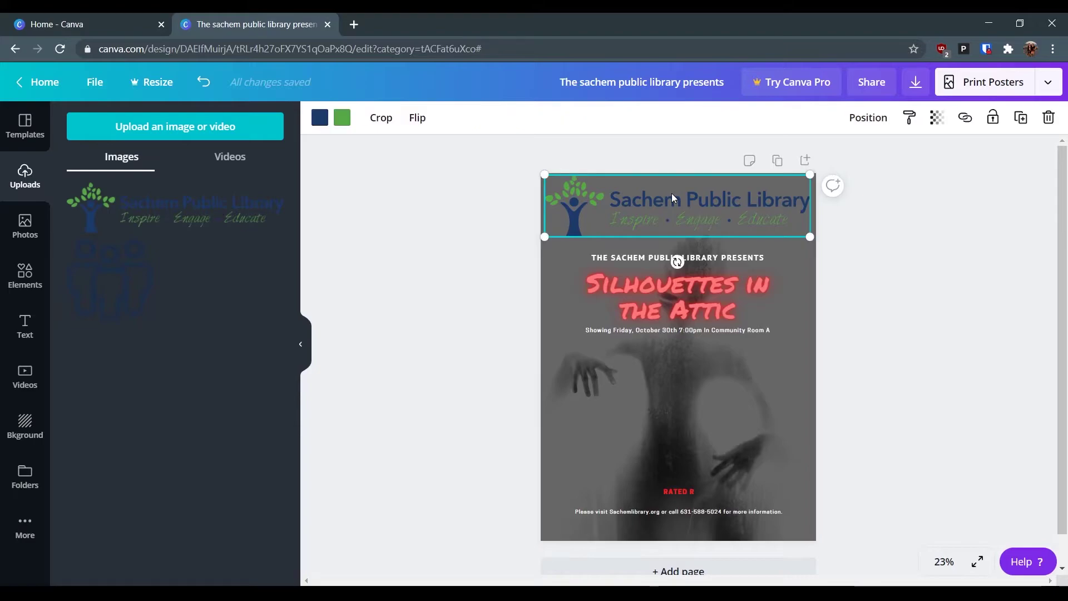
pyautogui.click(1048, 83)
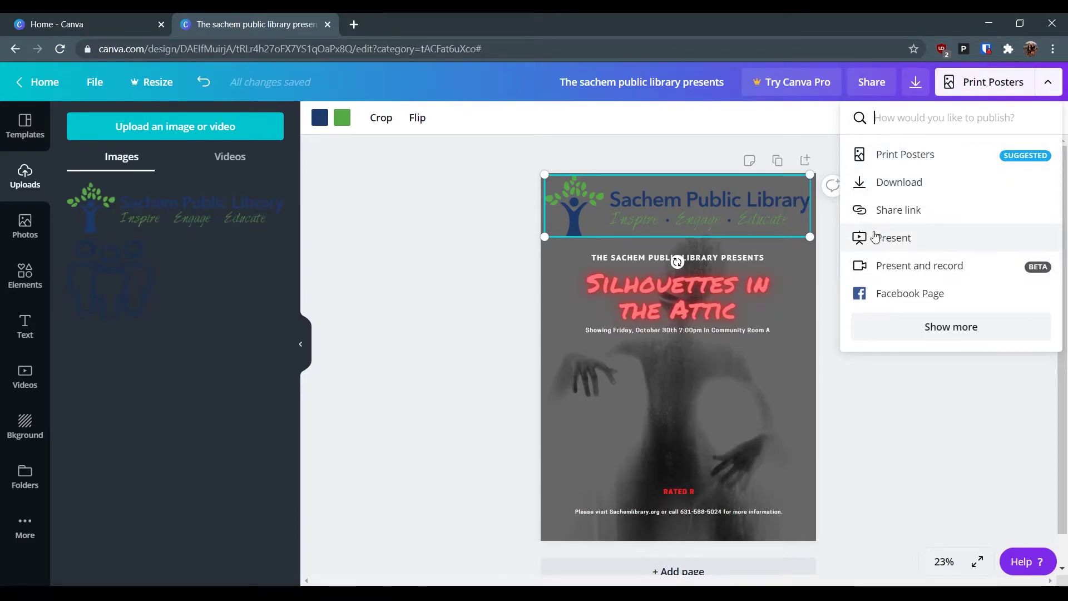
# - Download the poster with PDF Print as the file type
pyautogui.click(915, 84)
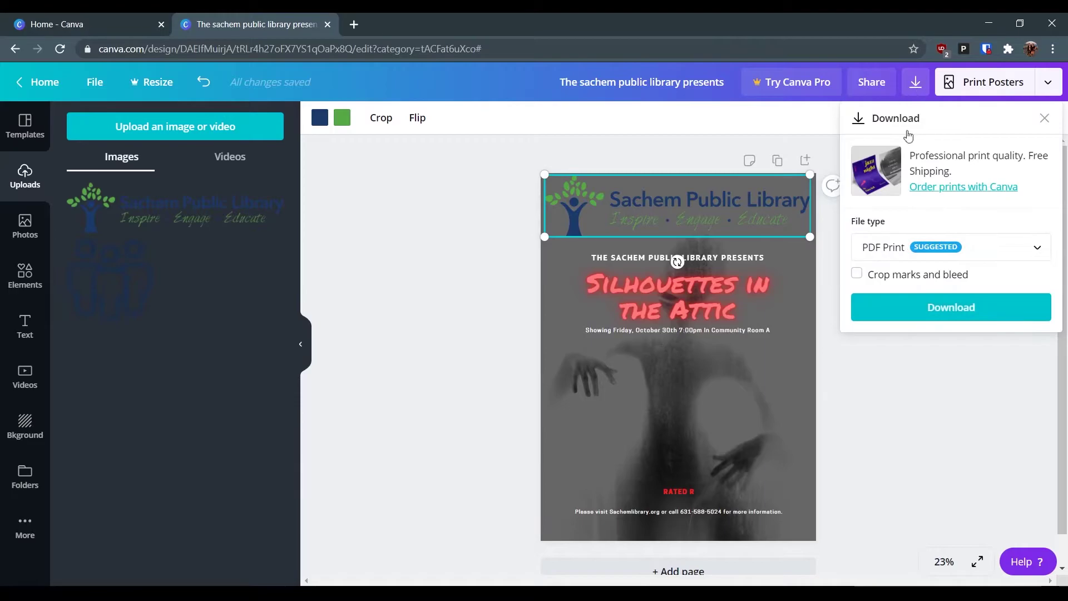
pyautogui.click(1005, 250)
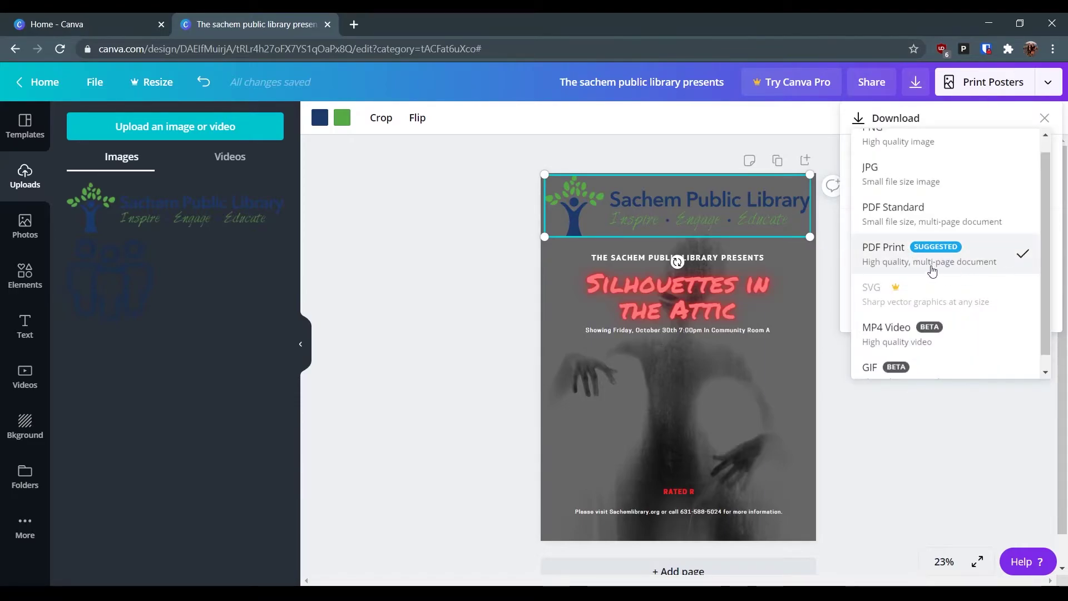
pyautogui.scroll(1, 934, 270)
pyautogui.scroll(-1, 936, 257)
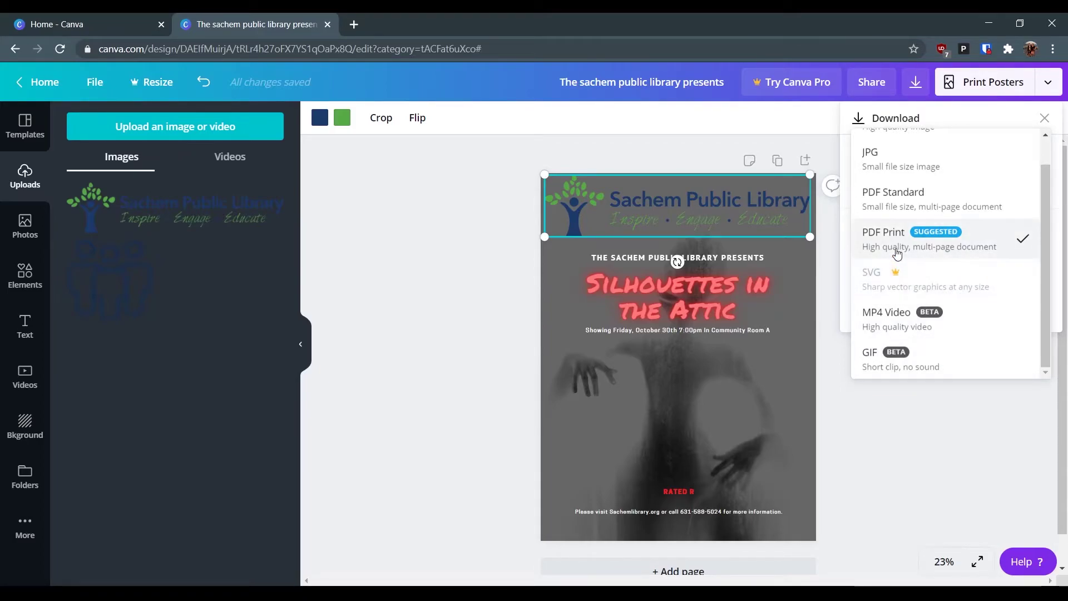
pyautogui.scroll(1, 897, 250)
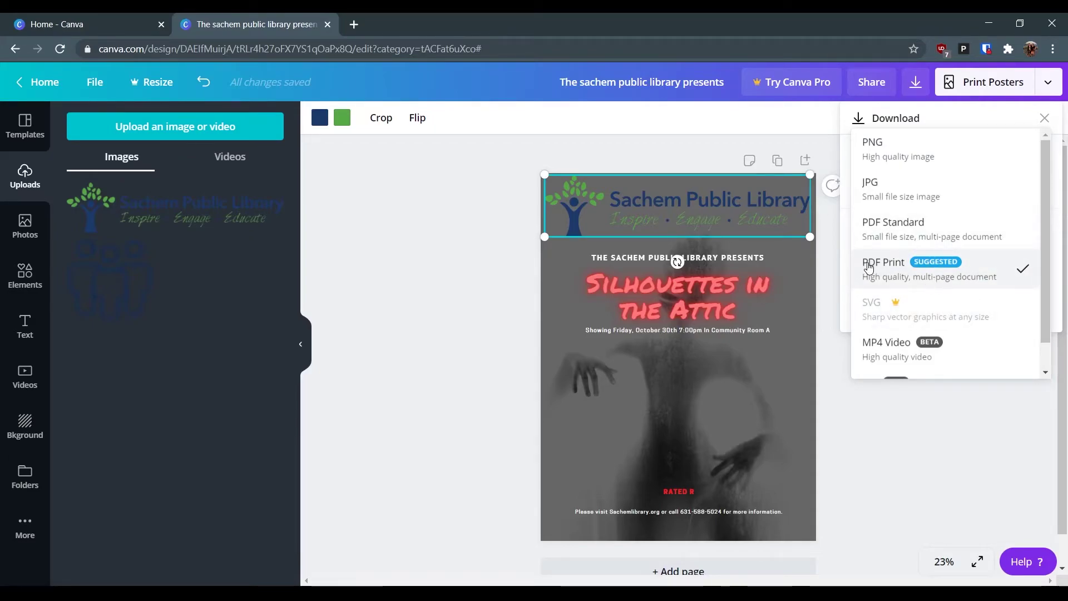
pyautogui.click(908, 269)
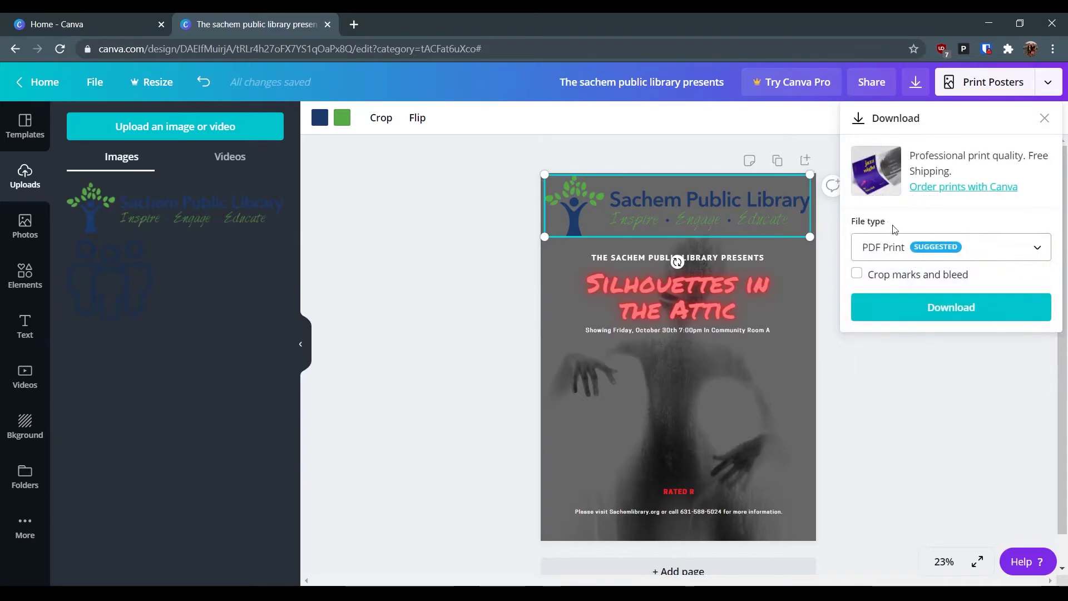
pyautogui.click(932, 312)
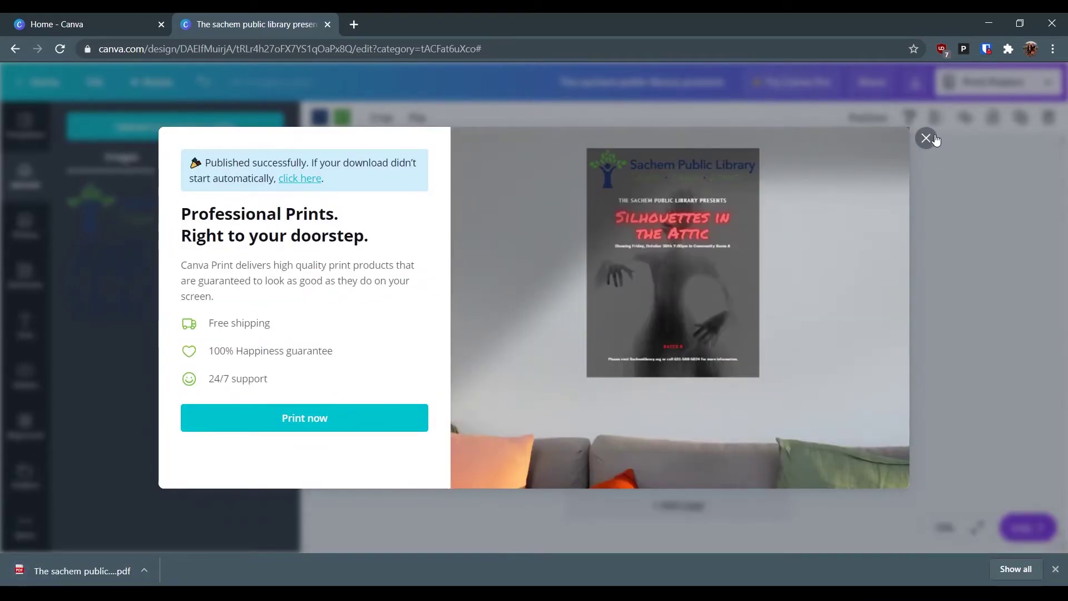
# - Dismiss the print promotion message and the finished-download bar
pyautogui.click(926, 138)
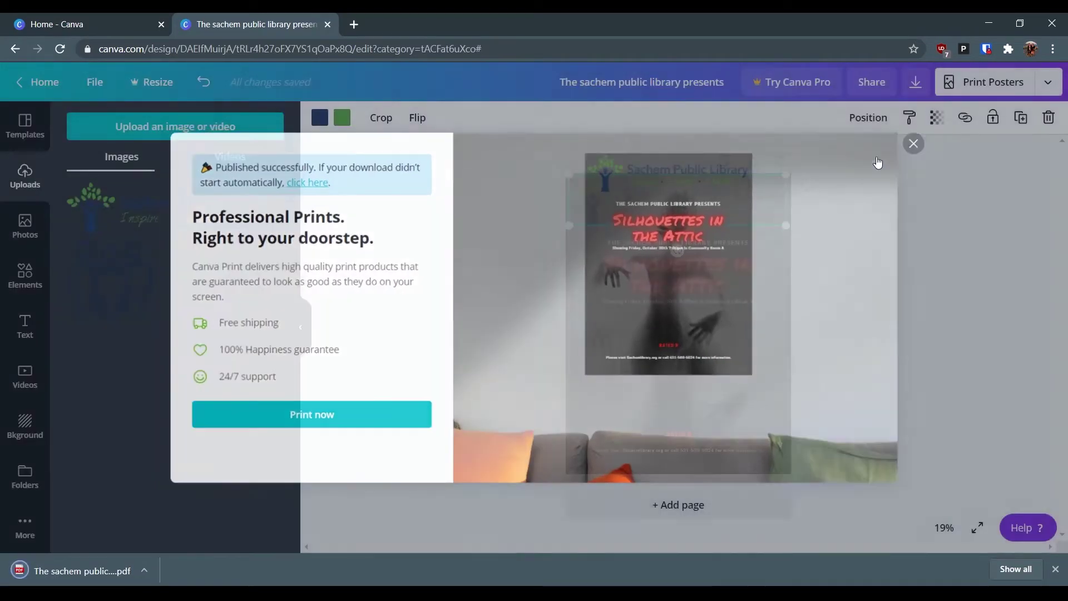
pyautogui.click(1055, 567)
pyautogui.click(983, 337)
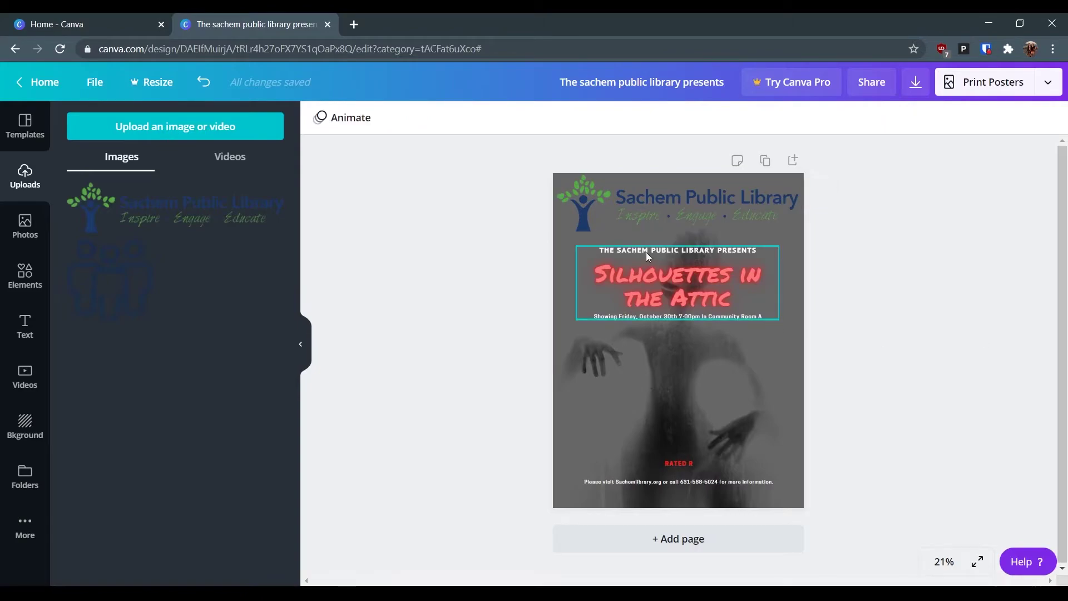
# - Recolour the Sachem Public Library logo's navy parts red and its green parts white
pyautogui.click(609, 209)
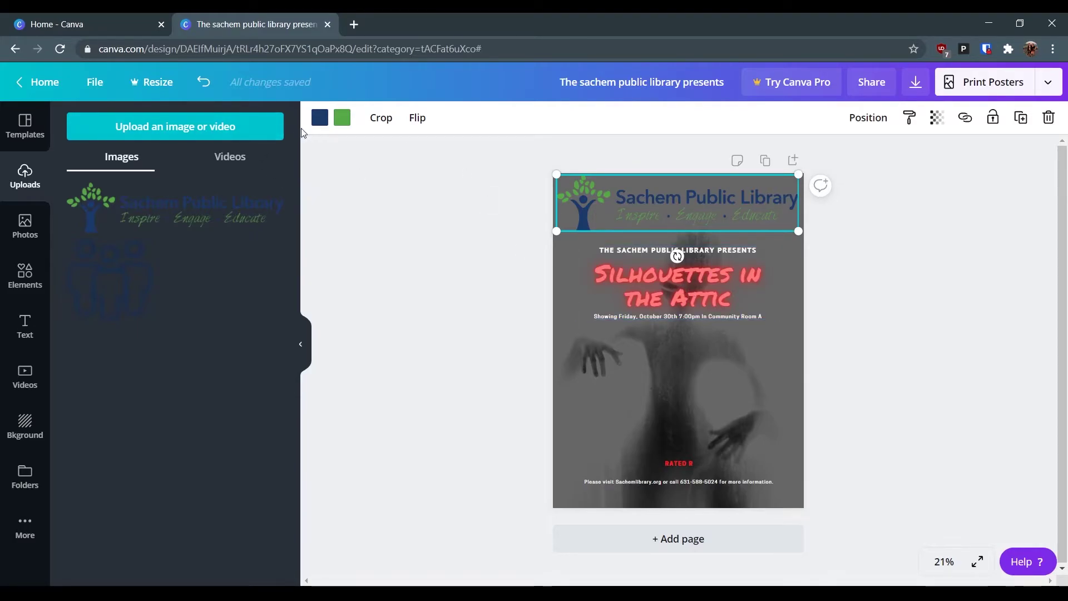
pyautogui.click(318, 120)
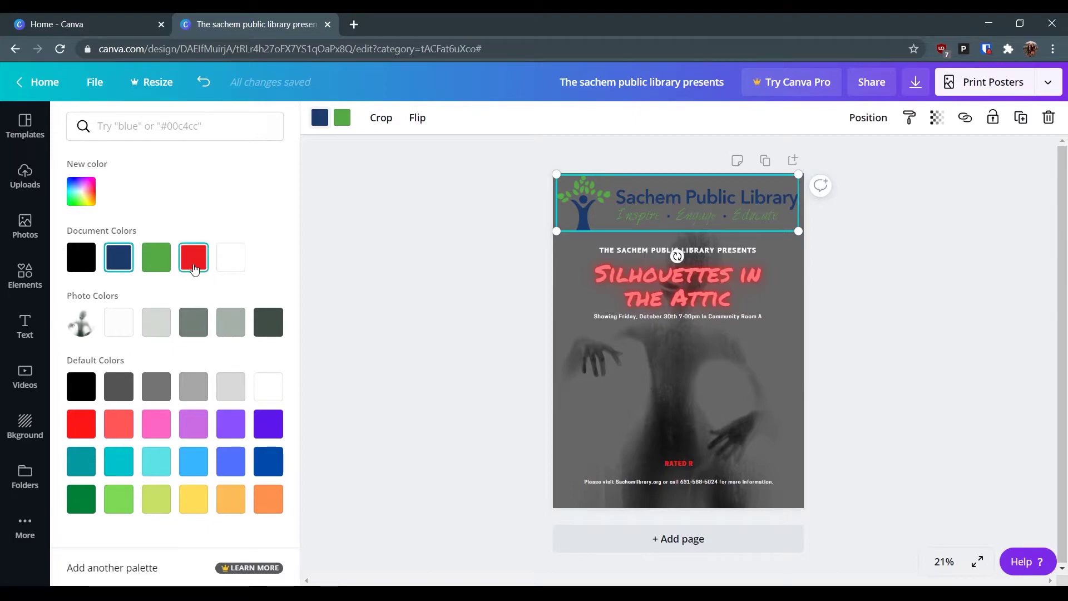
pyautogui.click(192, 262)
pyautogui.click(346, 122)
pyautogui.click(234, 267)
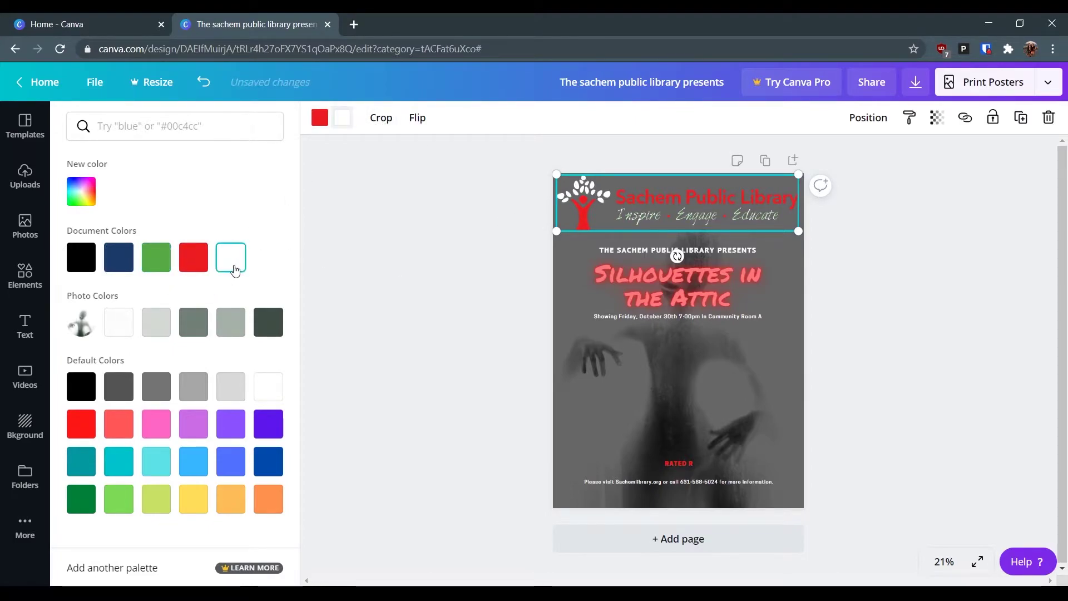
pyautogui.click(436, 291)
pyautogui.click(990, 286)
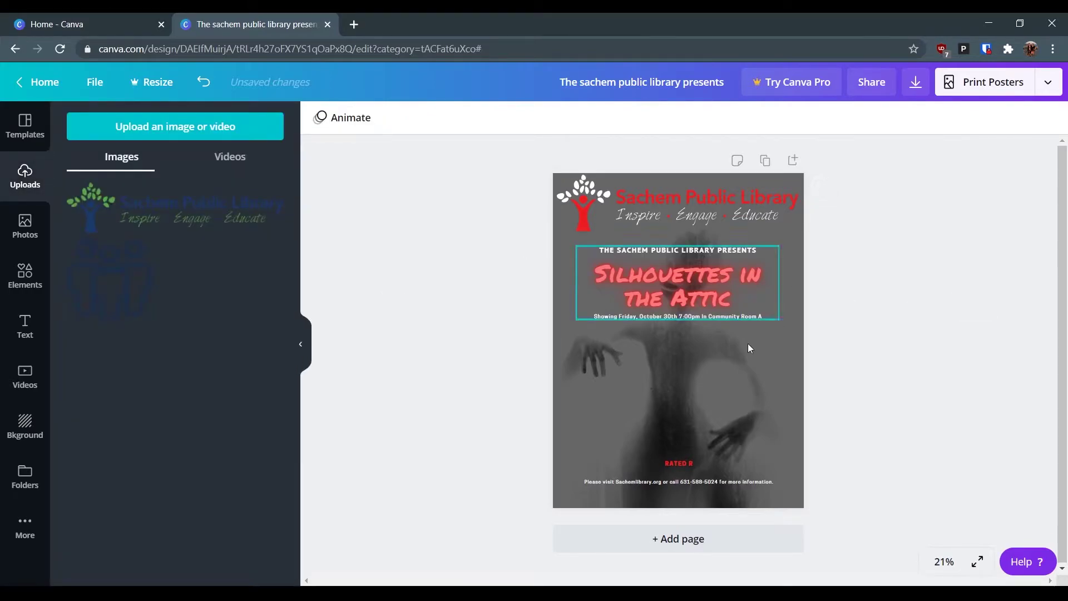
pyautogui.click(635, 276)
pyautogui.click(585, 216)
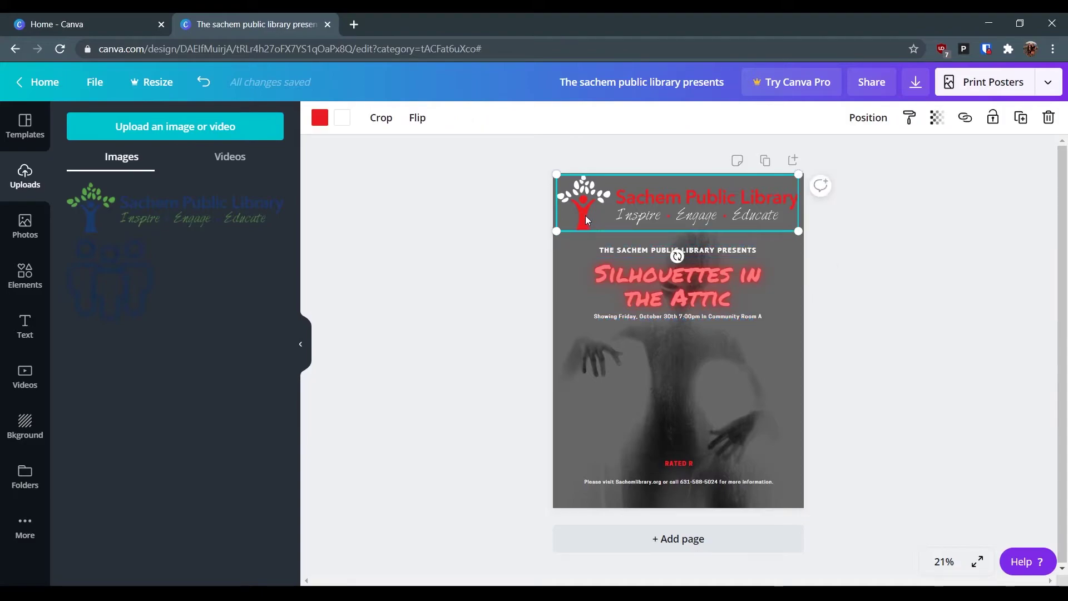
# - Try a cyan/red Glitch effect with offsets 45 and 90 on the title, then set effects to None
pyautogui.click(625, 283)
pyautogui.click(699, 117)
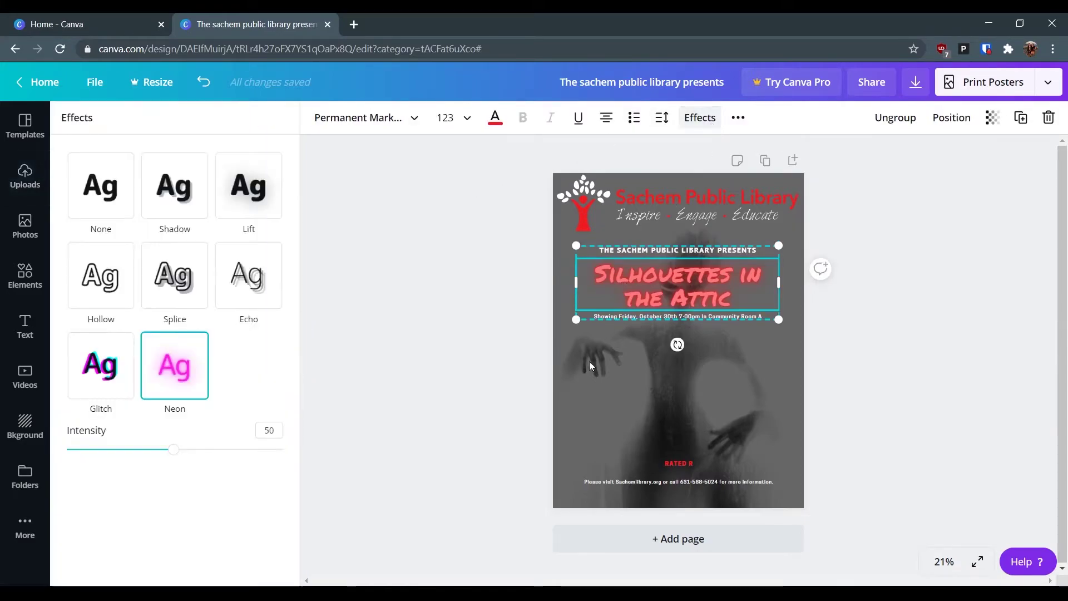
pyautogui.click(105, 385)
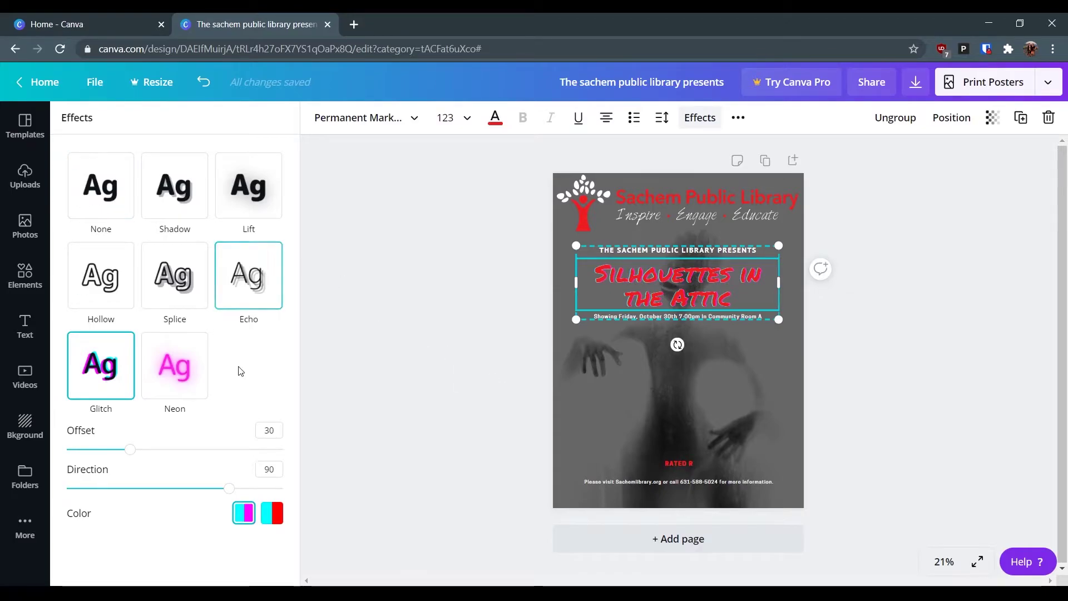
pyautogui.click(267, 513)
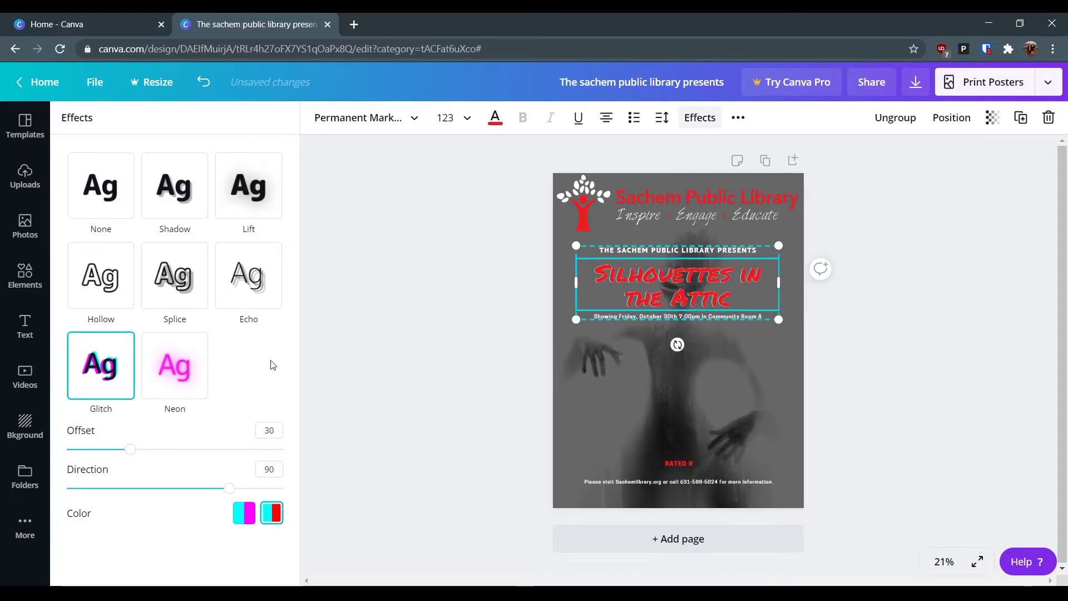
pyautogui.moveTo(126, 456); pyautogui.dragTo(300, 460)
pyautogui.moveTo(165, 459); pyautogui.dragTo(265, 452)
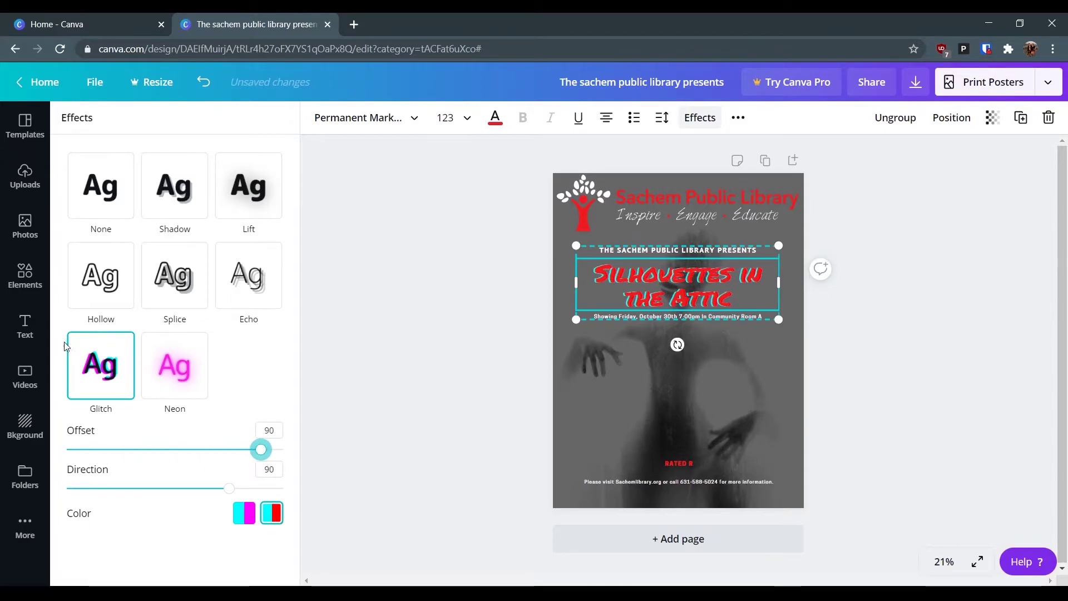
pyautogui.moveTo(260, 450); pyautogui.dragTo(257, 477)
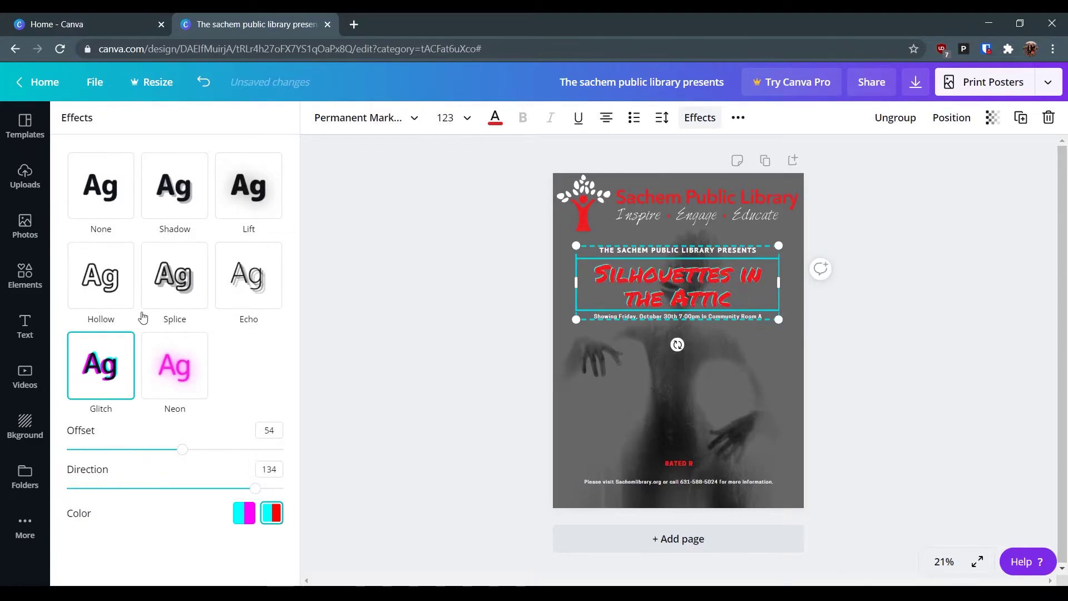
pyautogui.click(97, 200)
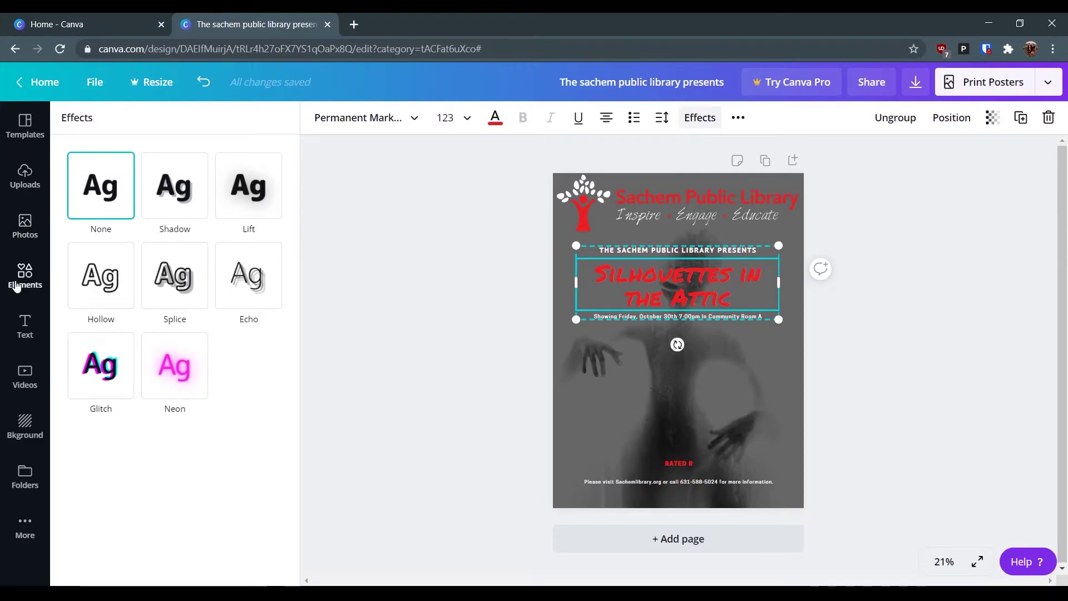
pyautogui.click(24, 275)
# - Search the graphic elements for 'horror' and browse the results
pyautogui.click(141, 127)
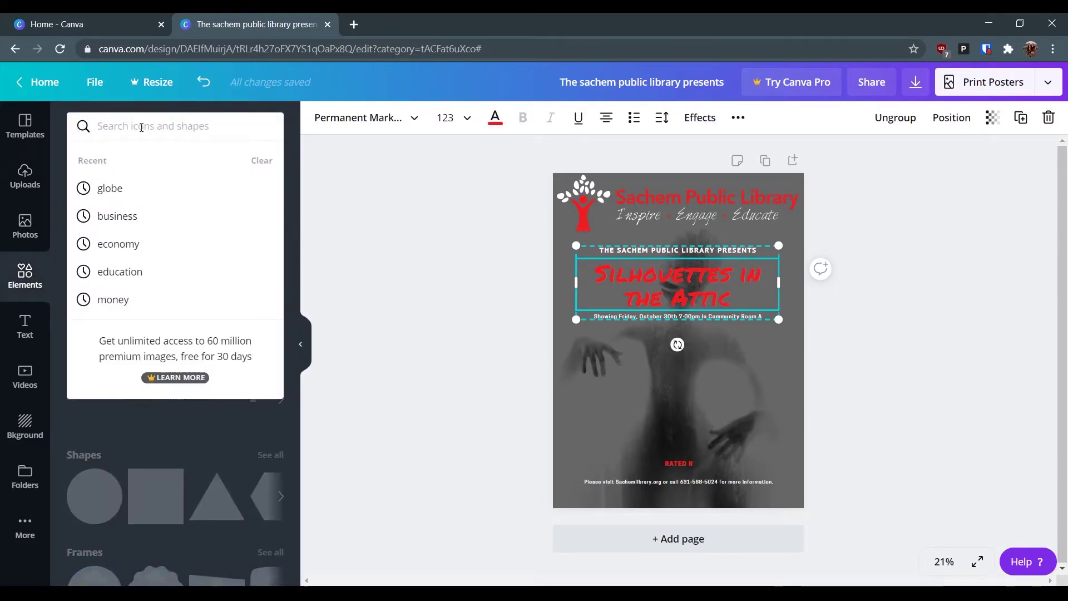
pyautogui.write('horror')
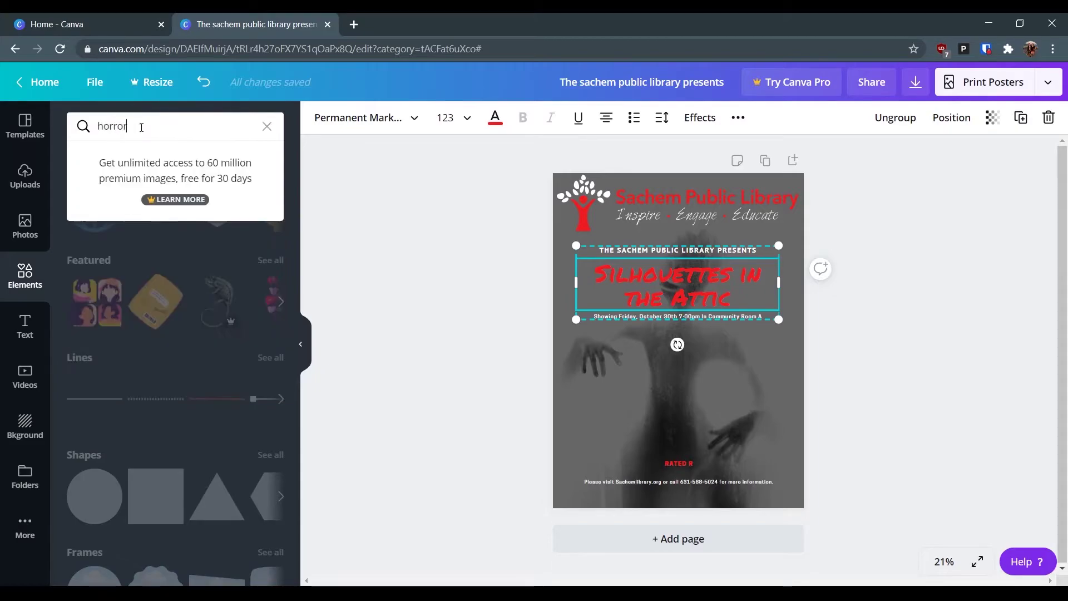
pyautogui.press('Return')
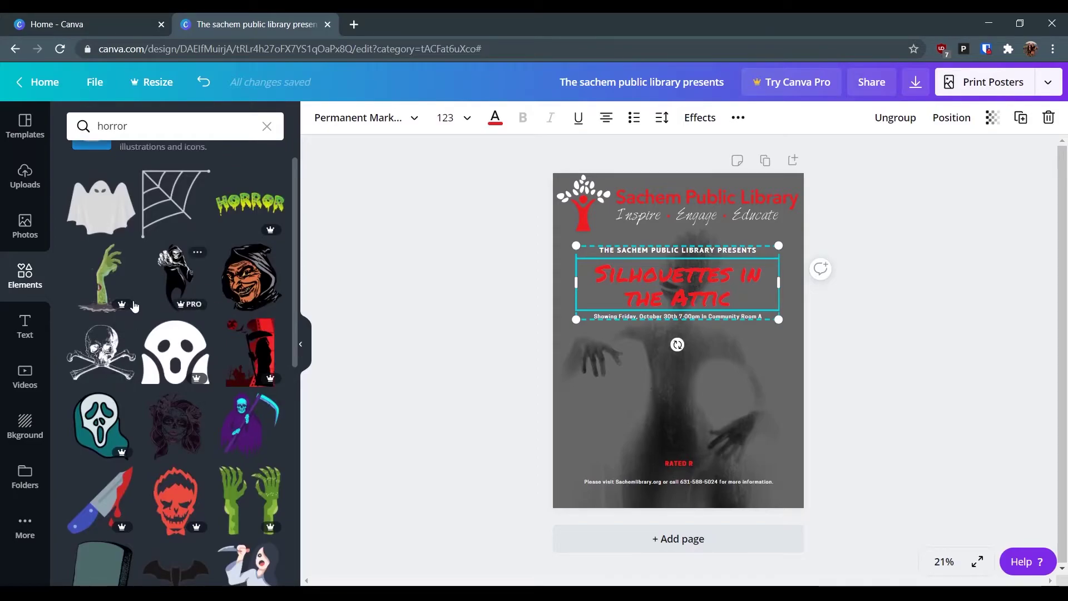
pyautogui.scroll(1, 114, 311)
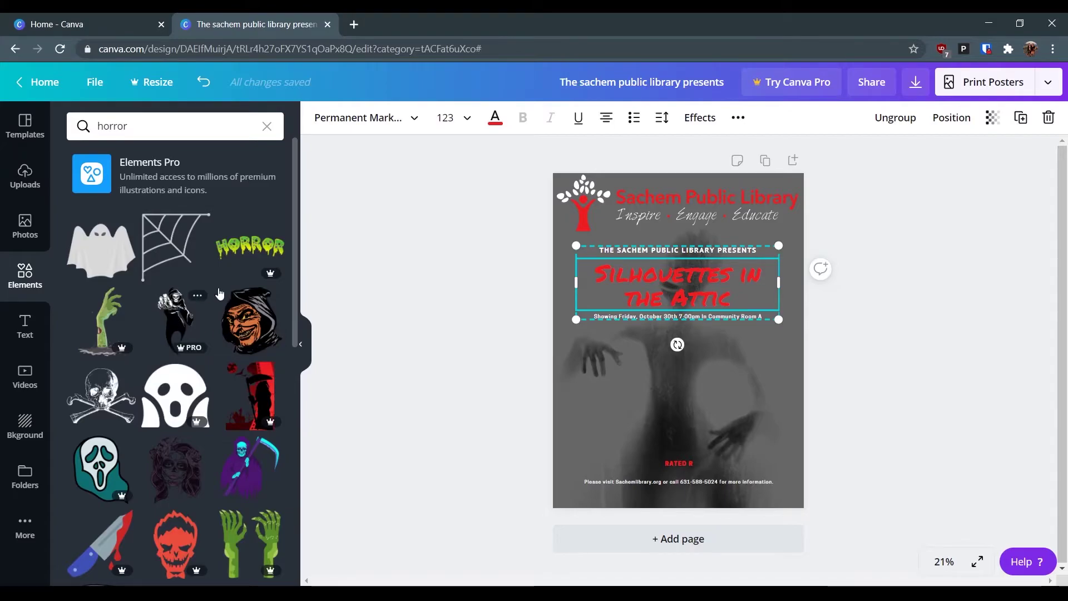
pyautogui.scroll(-1, 160, 341)
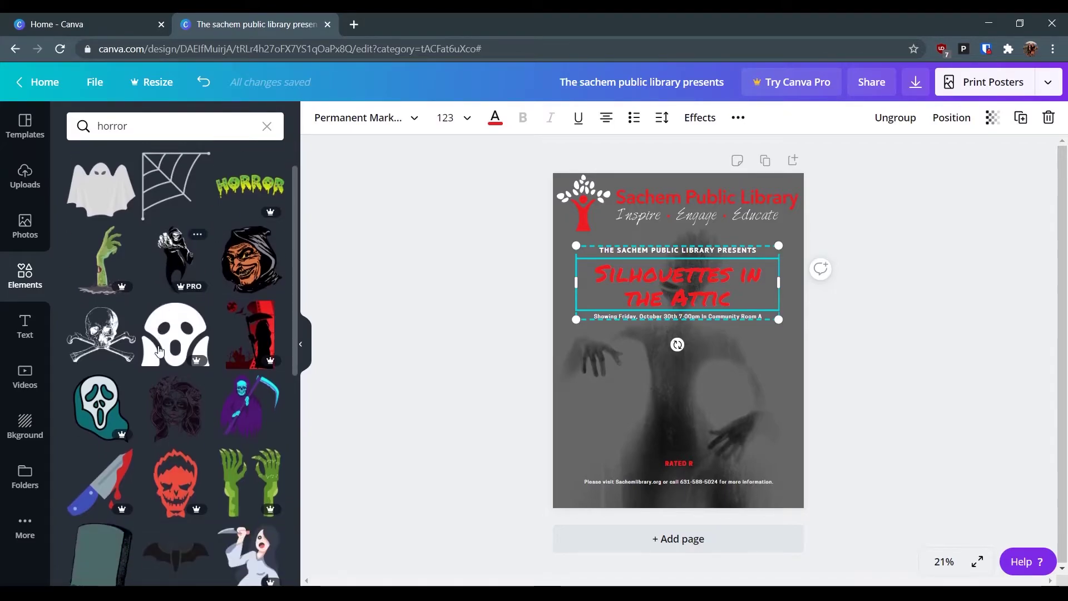
# - Place and shrink a skull-and-crossbones graphic on the poster, then delete it
pyautogui.moveTo(111, 338); pyautogui.dragTo(654, 377)
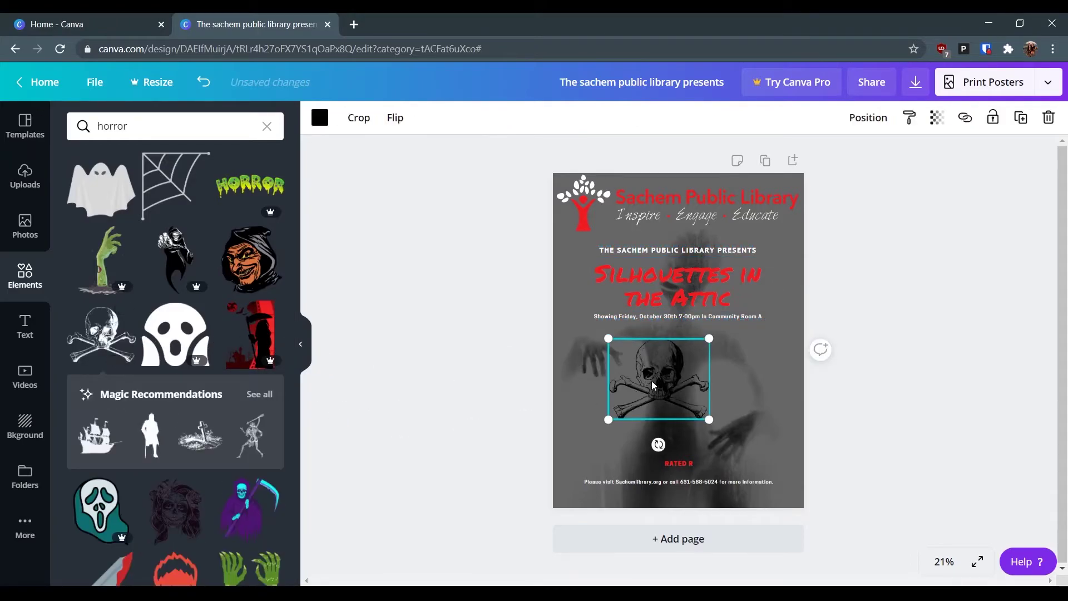
pyautogui.moveTo(607, 339); pyautogui.dragTo(602, 437)
pyautogui.click(869, 426)
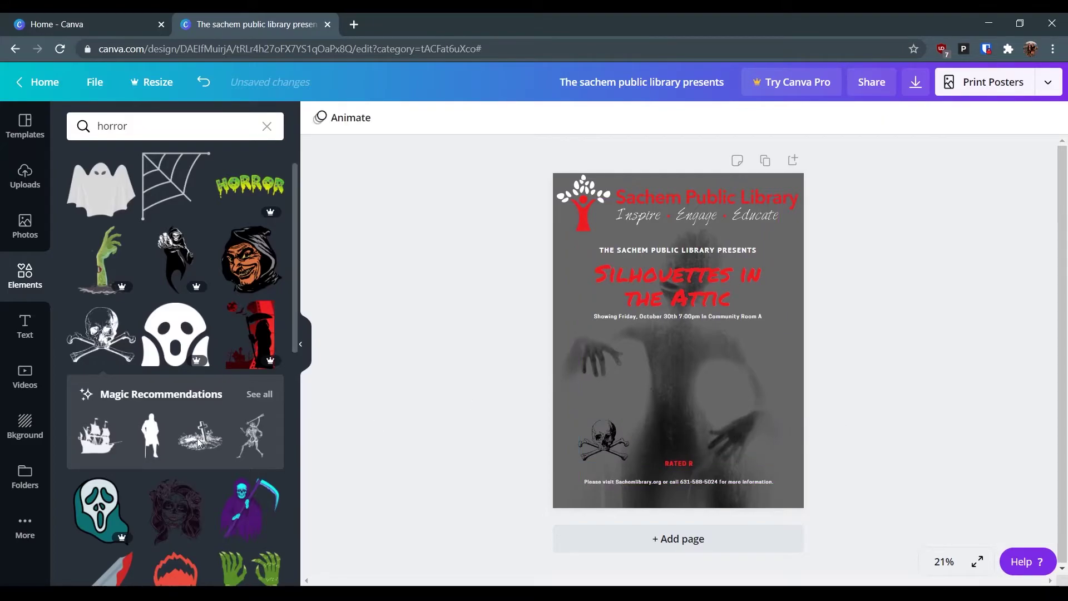
pyautogui.scroll(-3, 125, 456)
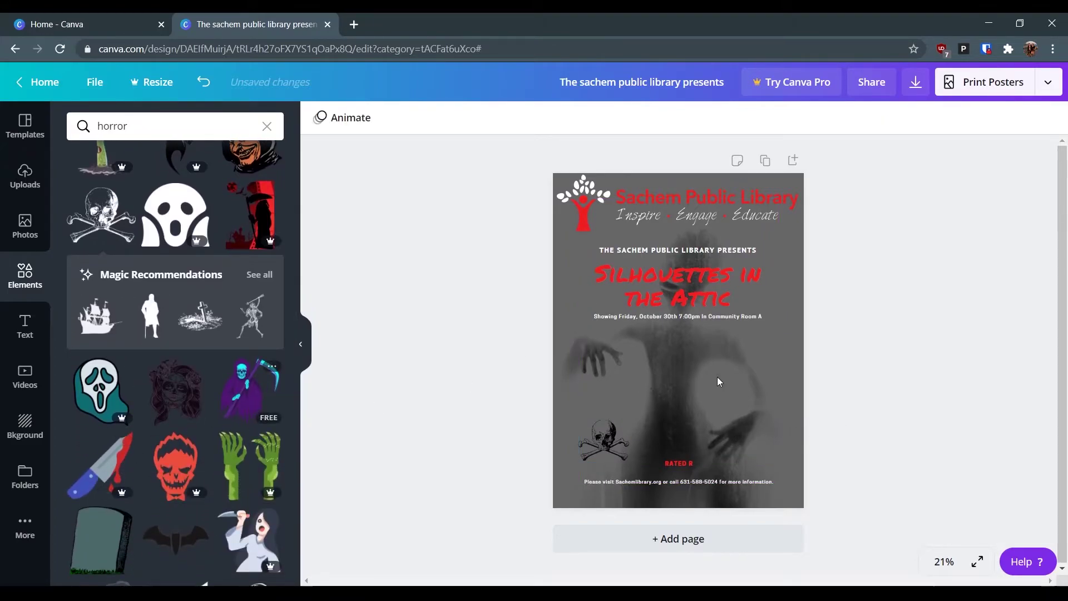
pyautogui.click(593, 452)
pyautogui.press('Delete')
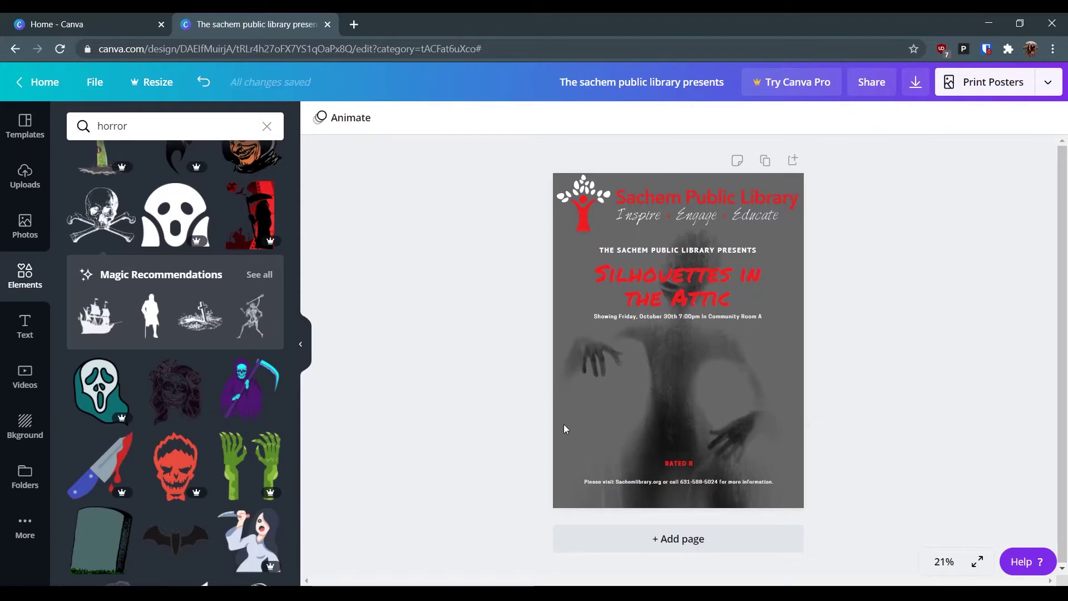
# - Add the purple grim reaper graphic, move it toward the lower left and shrink it
pyautogui.click(244, 389)
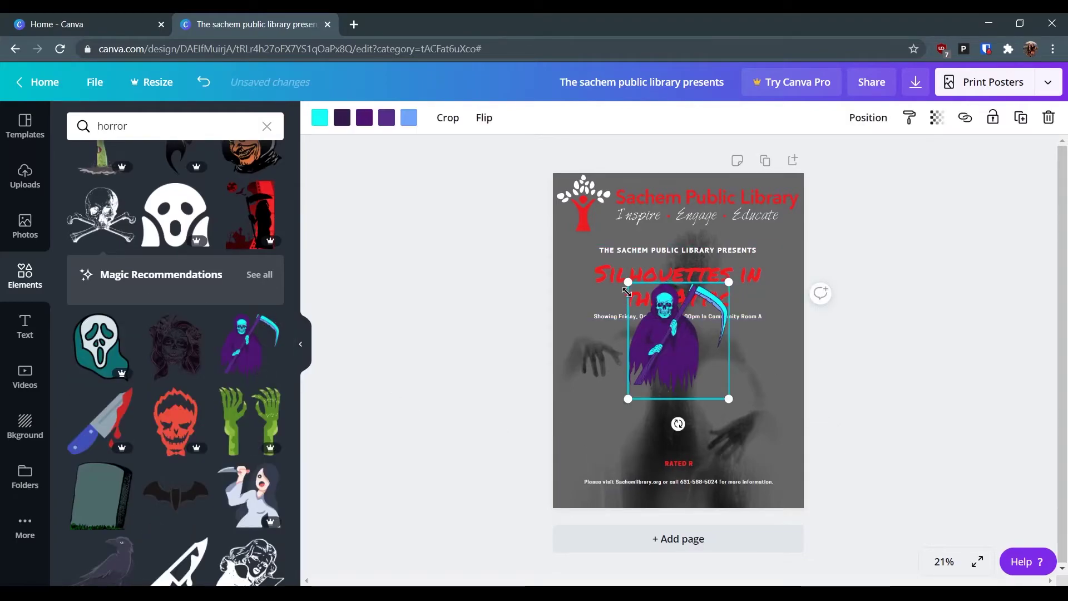
pyautogui.moveTo(681, 339); pyautogui.dragTo(628, 401)
pyautogui.moveTo(576, 343); pyautogui.dragTo(610, 430)
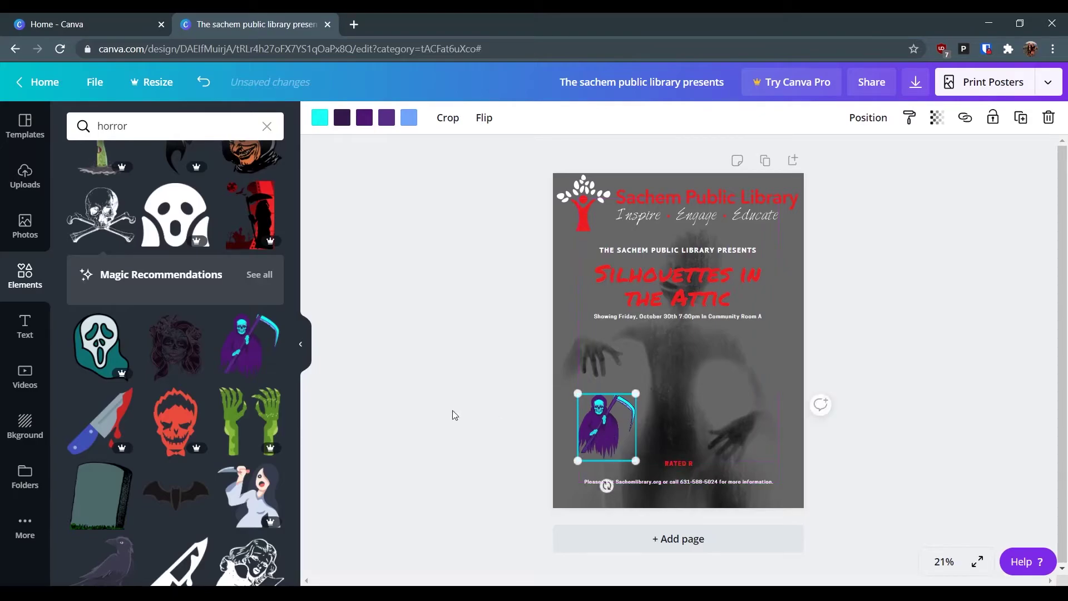
# - Recolour the grim reaper's purple and cyan parts red, undoing a trial grey colour
pyautogui.click(319, 115)
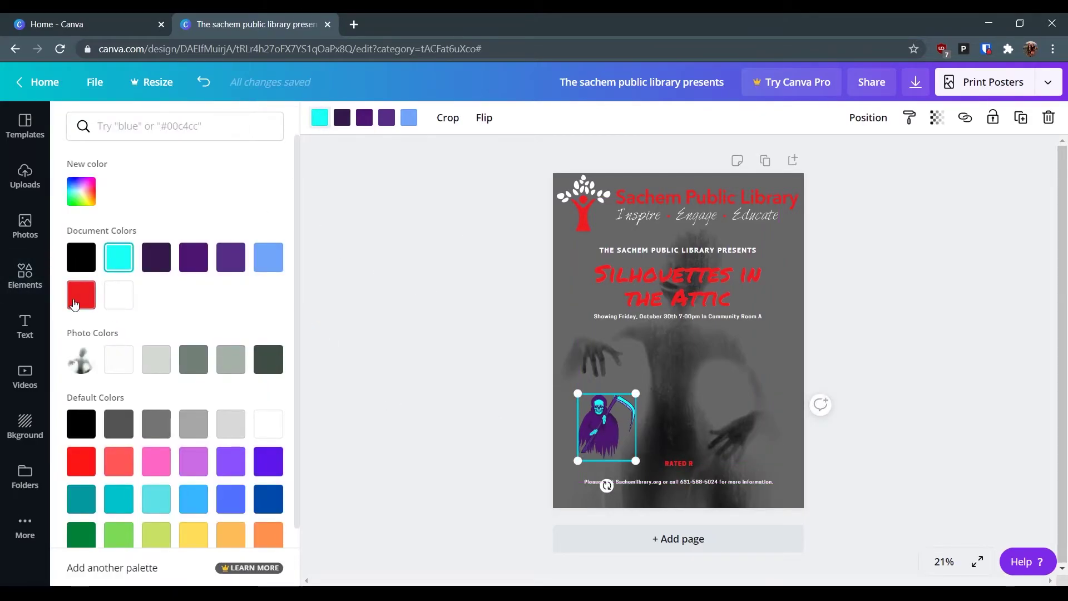
pyautogui.click(119, 294)
pyautogui.click(366, 119)
pyautogui.click(92, 300)
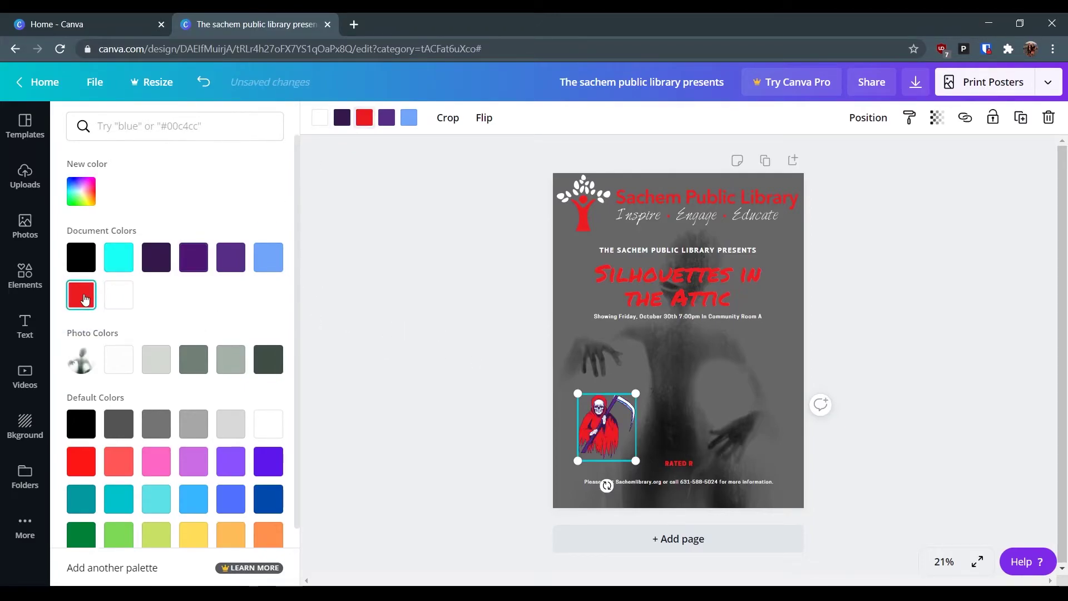
pyautogui.click(231, 359)
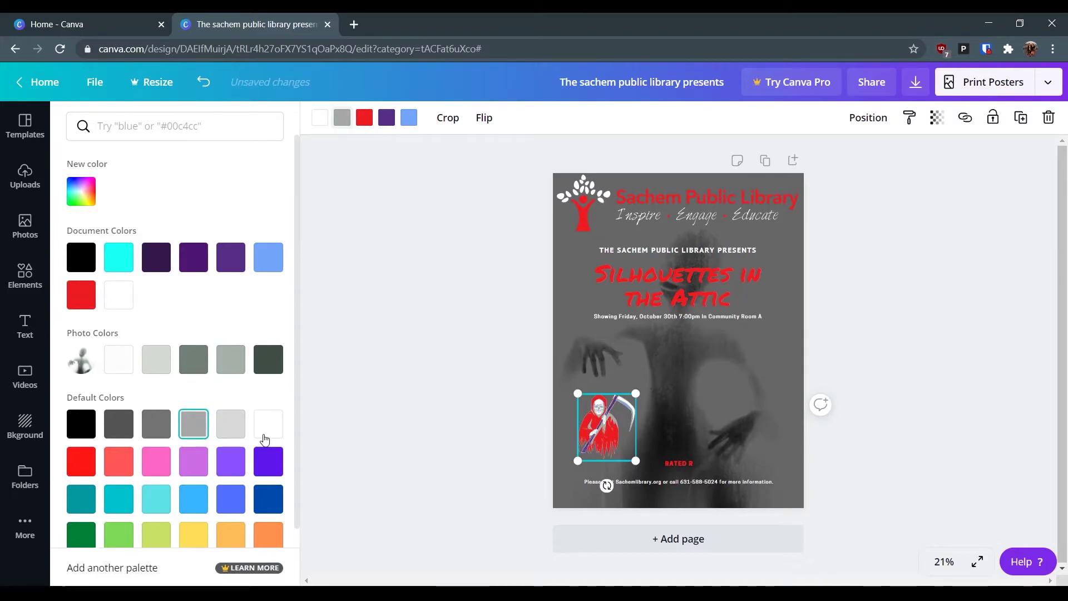
pyautogui.hotkey('ctrl', 'z')
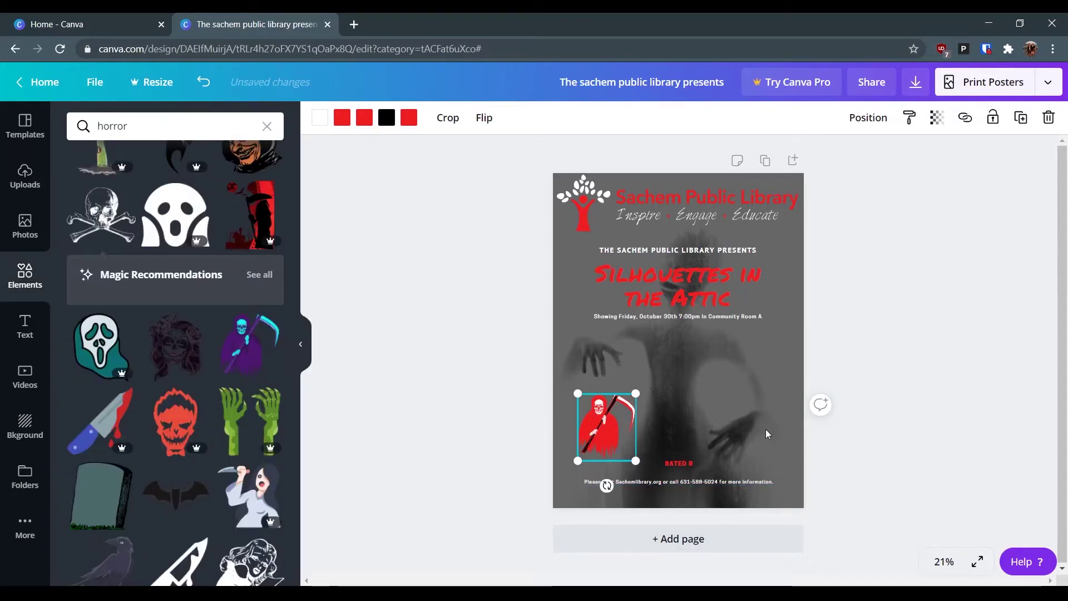
pyautogui.click(570, 182)
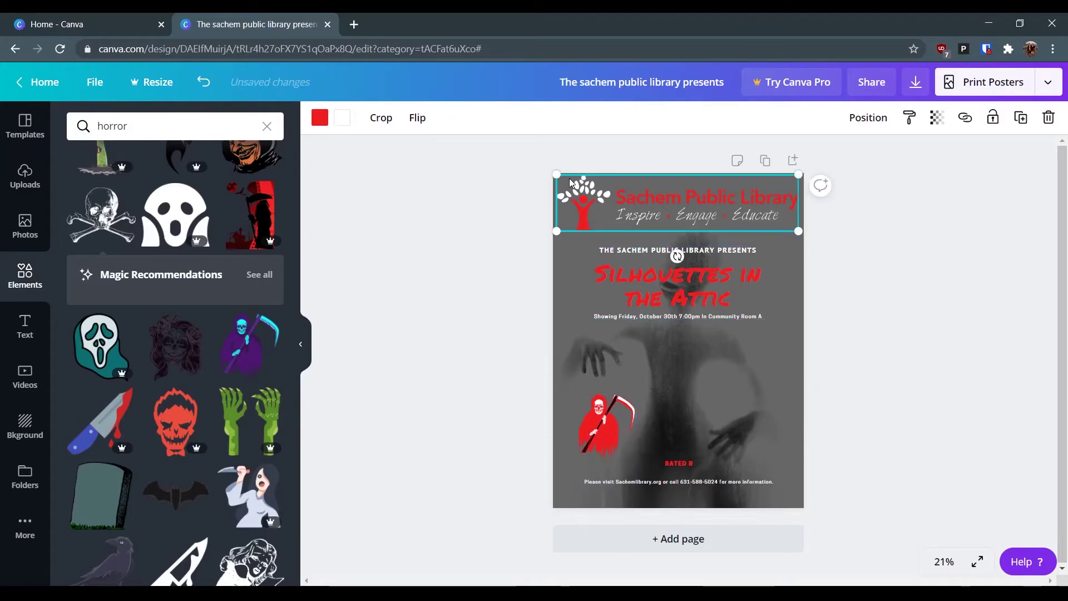
pyautogui.press('Escape')
pyautogui.click(25, 520)
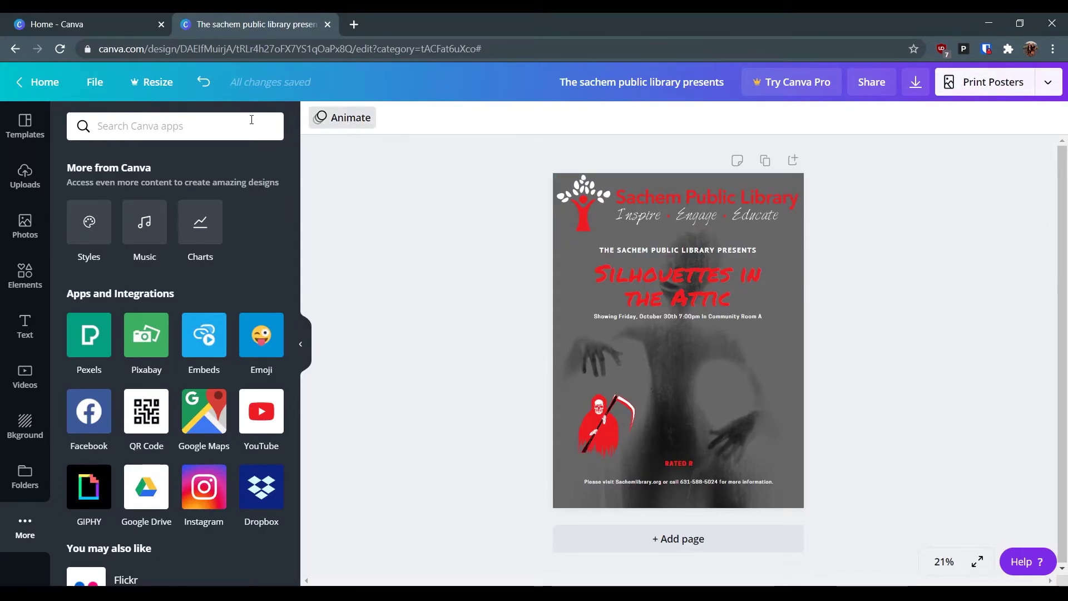
# - From Canva Home, browse the design lists and reopen the Sachem library poster from All your designs
pyautogui.click(33, 82)
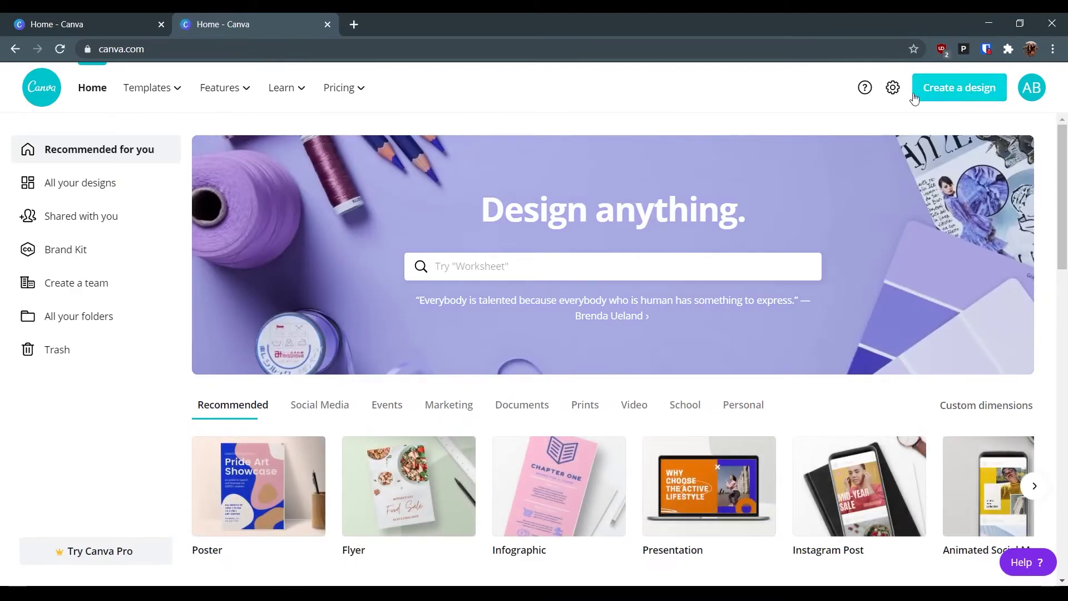
pyautogui.click(51, 185)
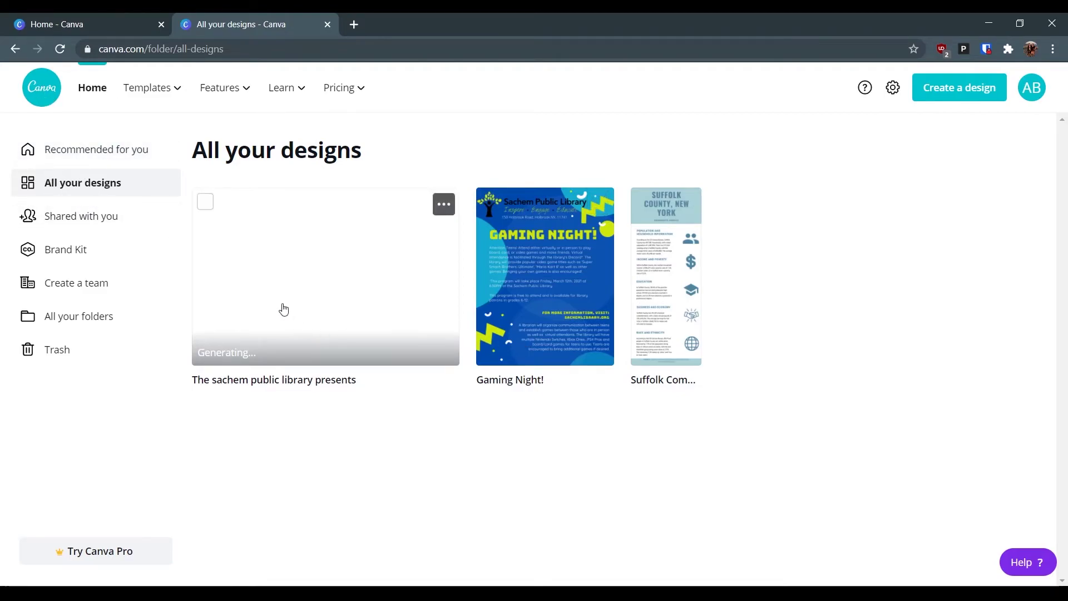
pyautogui.click(94, 227)
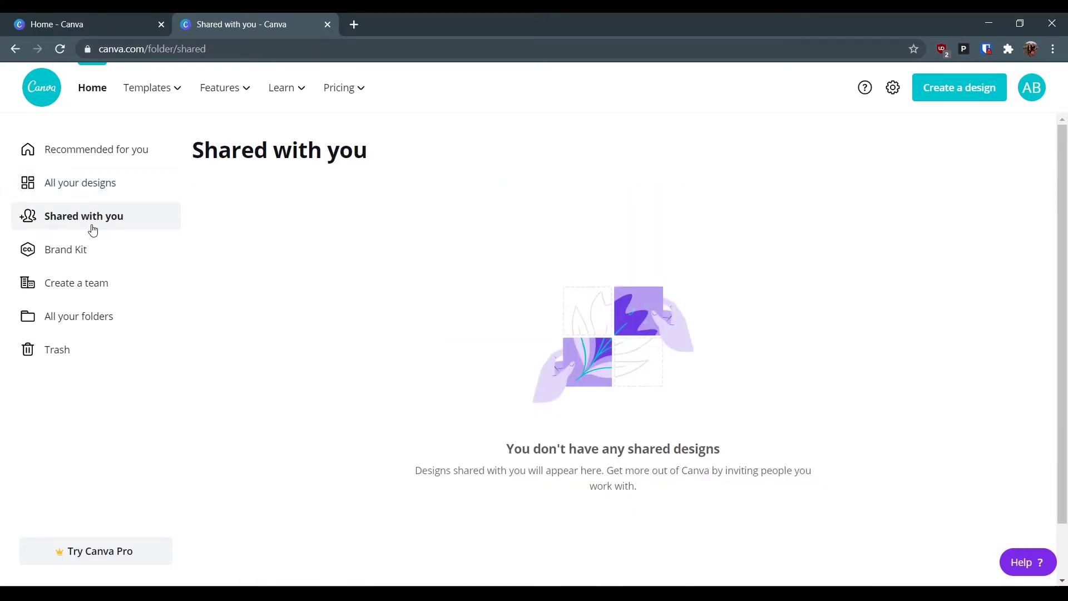
pyautogui.click(65, 287)
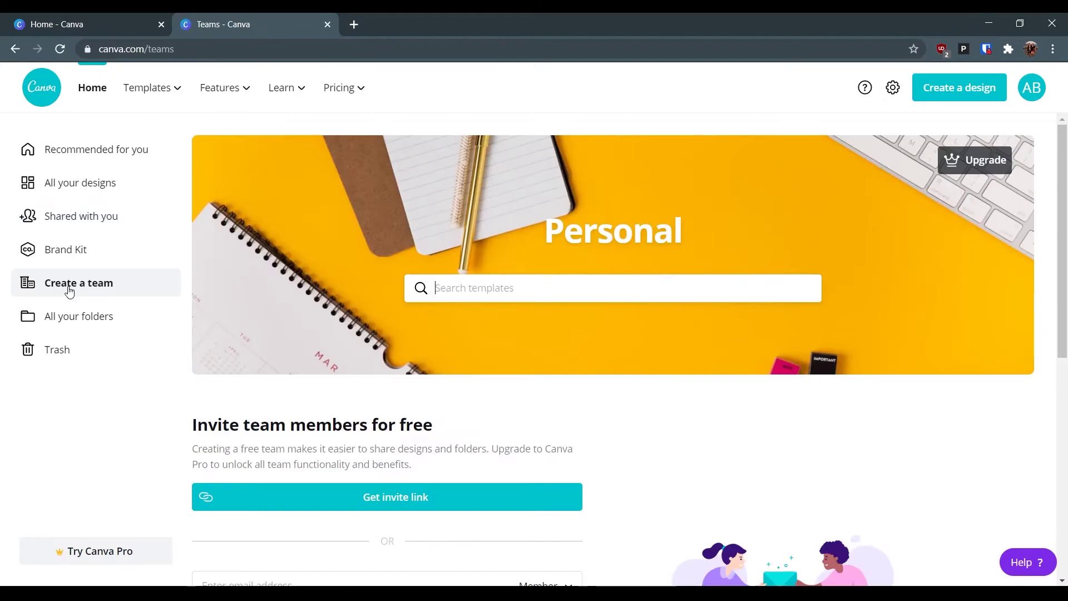
pyautogui.scroll(-5, 479, 388)
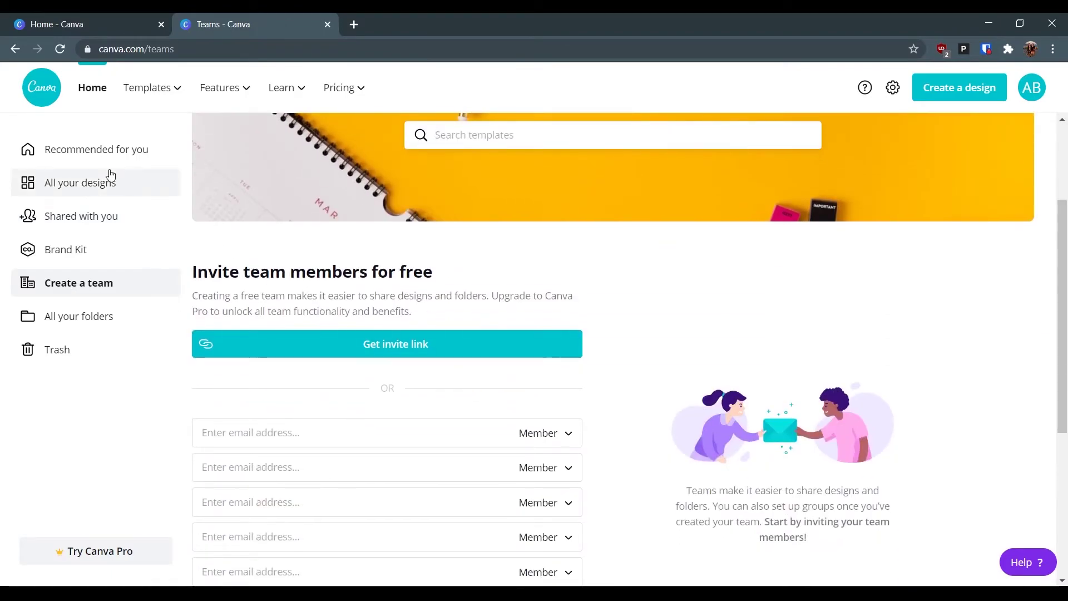
pyautogui.click(108, 177)
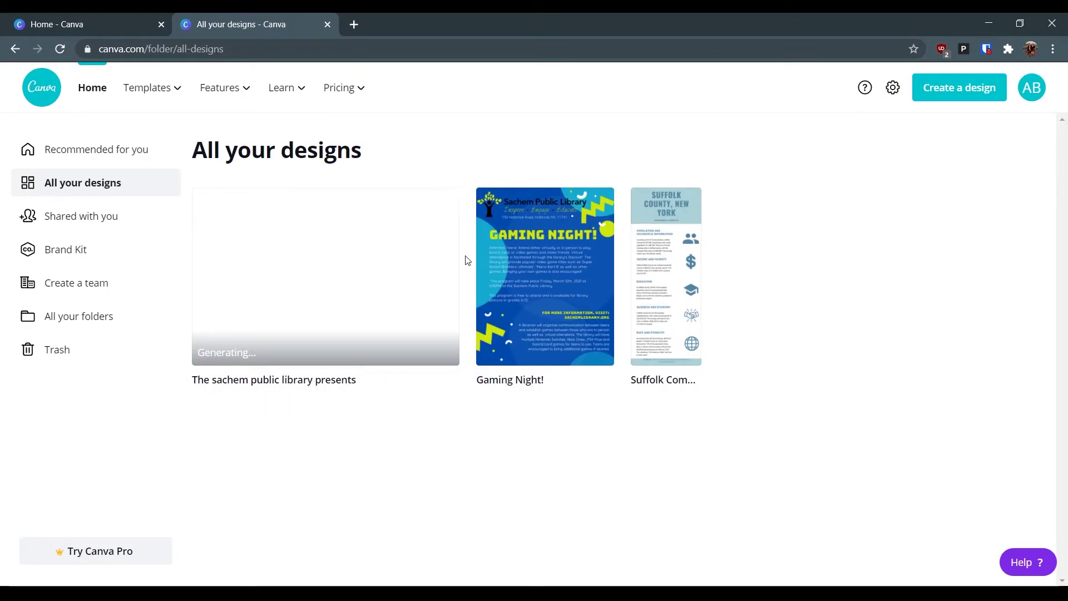
pyautogui.click(347, 266)
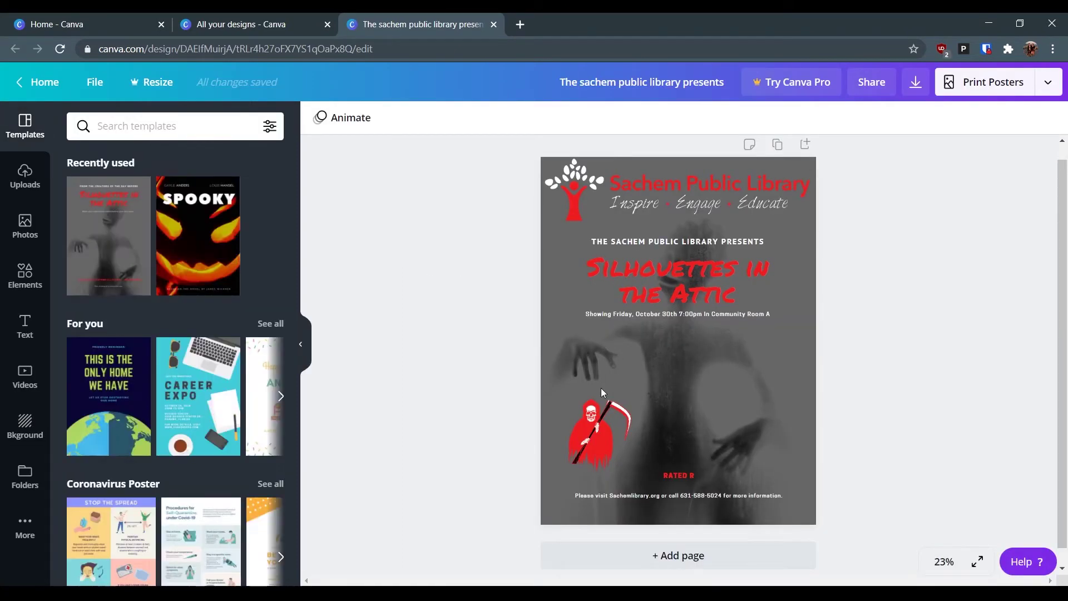
# - Search stock photos for 'halloween' and scroll through the results
pyautogui.click(298, 349)
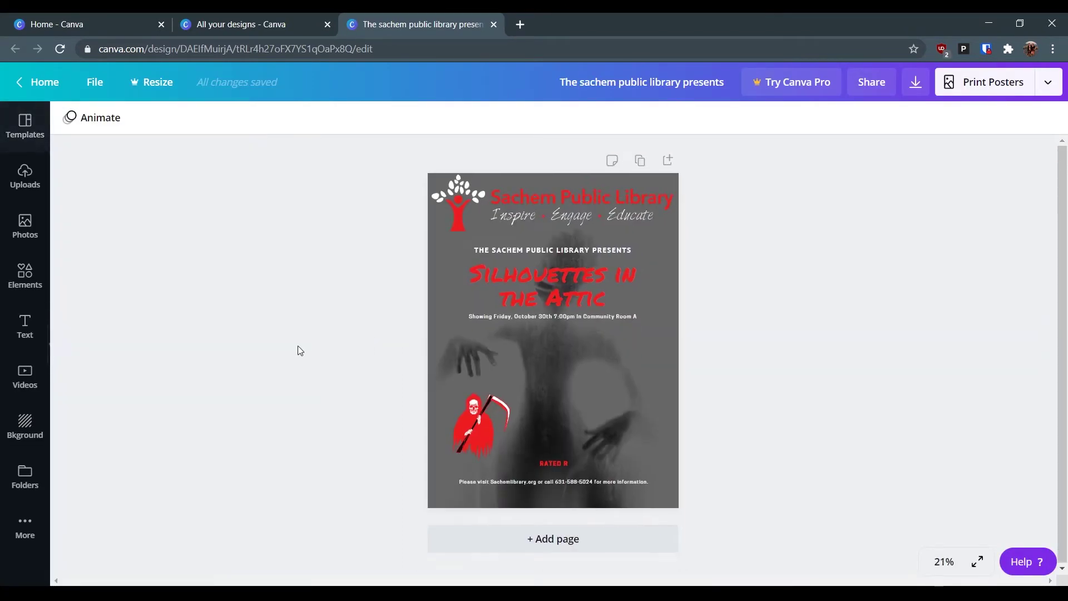
pyautogui.click(25, 428)
pyautogui.click(25, 228)
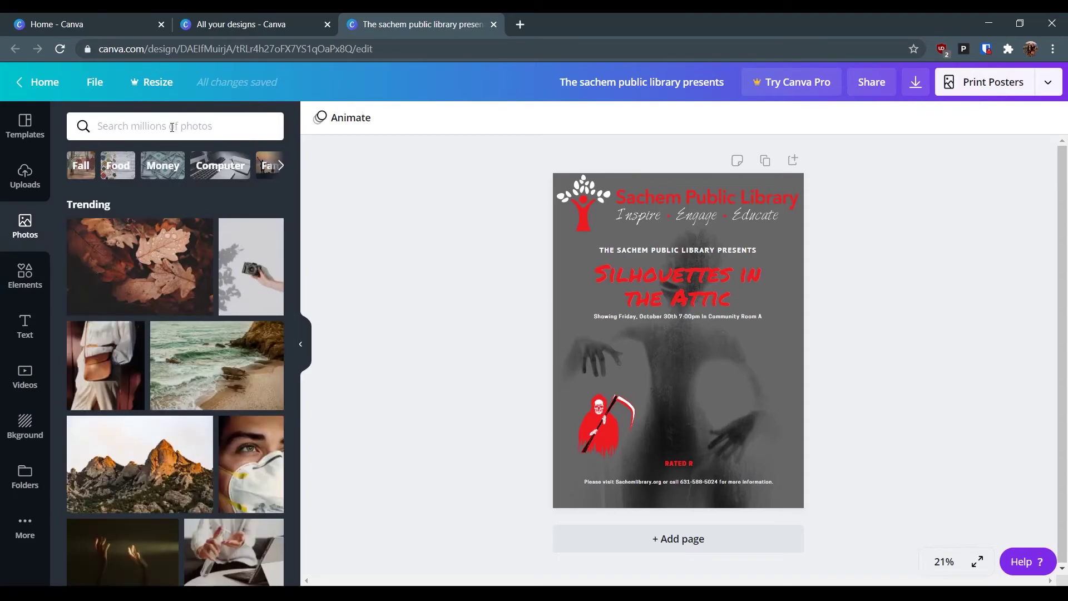
pyautogui.click(173, 126)
pyautogui.write('halloween')
pyautogui.press('Return')
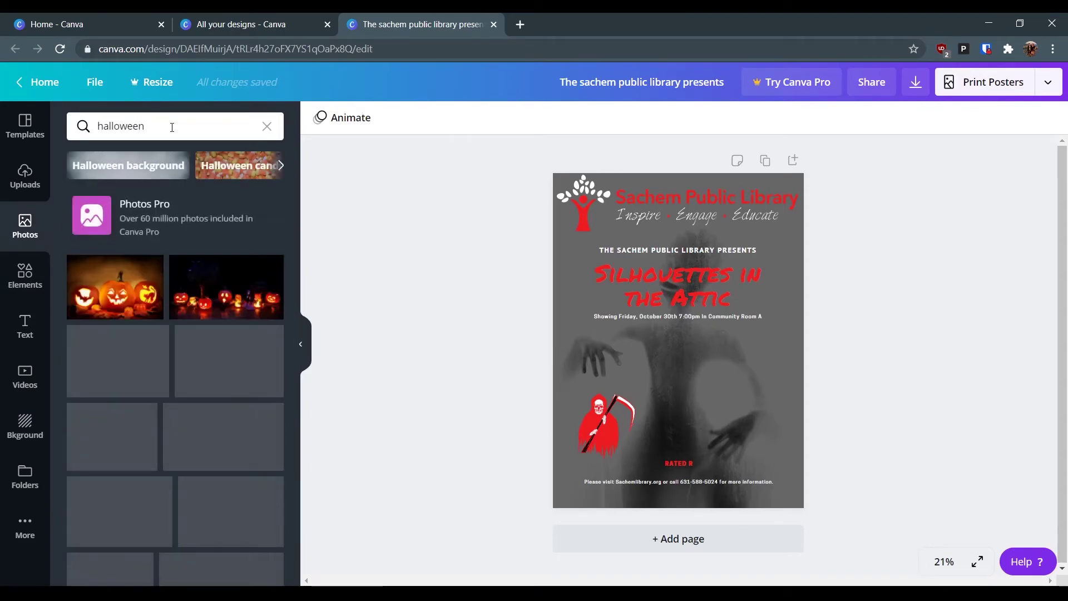
pyautogui.scroll(-10, 215, 356)
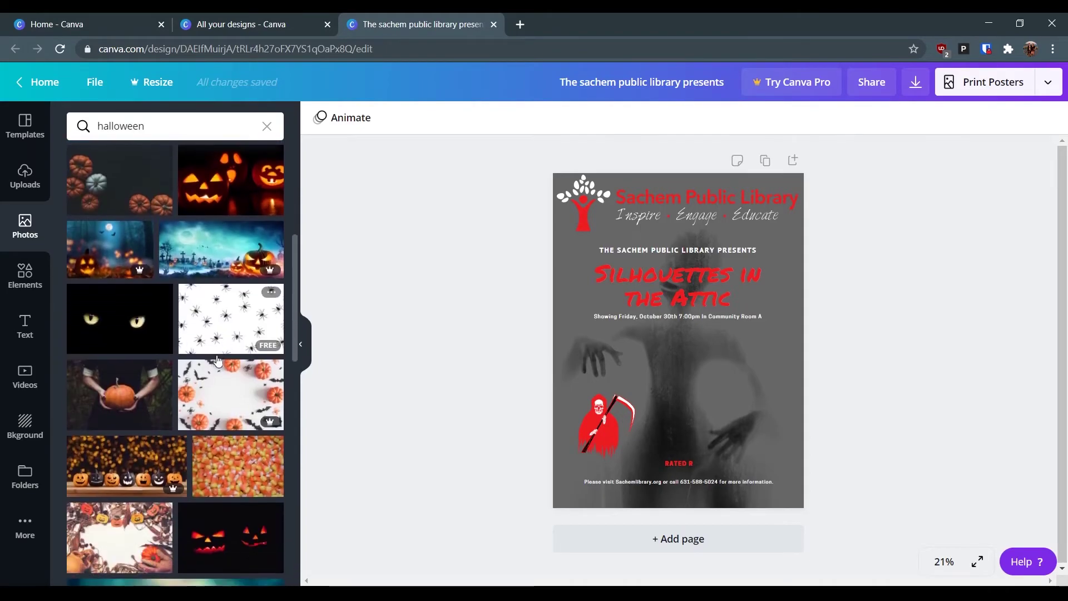
pyautogui.scroll(3, 167, 312)
pyautogui.scroll(-3, 146, 284)
pyautogui.scroll(-3, 146, 284)
pyautogui.scroll(-5, 207, 322)
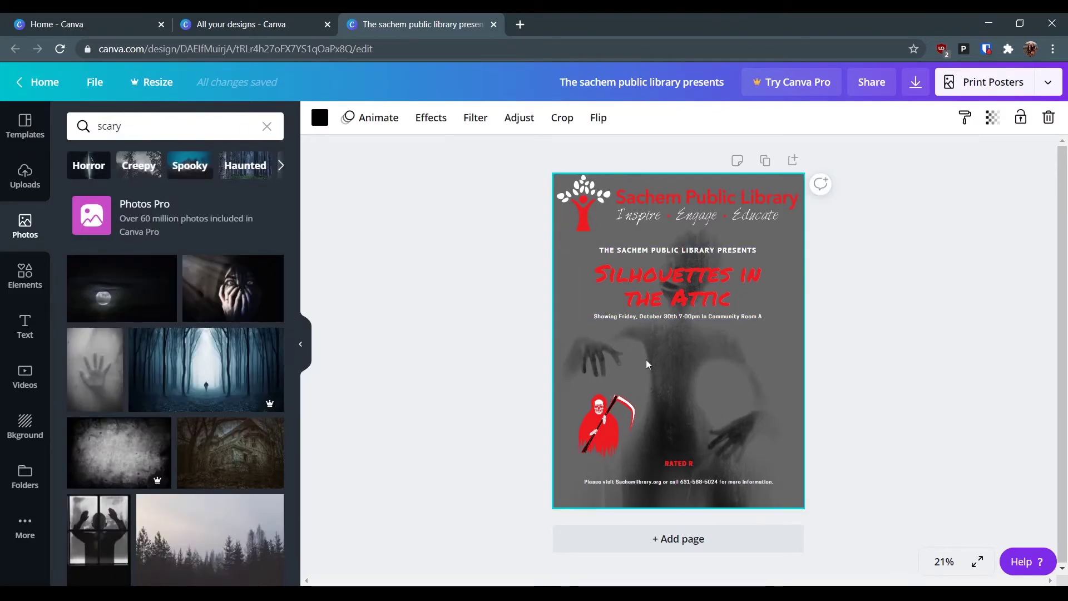
# - Replace the old background with the grey hand photo, stretched from the top-left corner to fill the page
pyautogui.press('Delete')
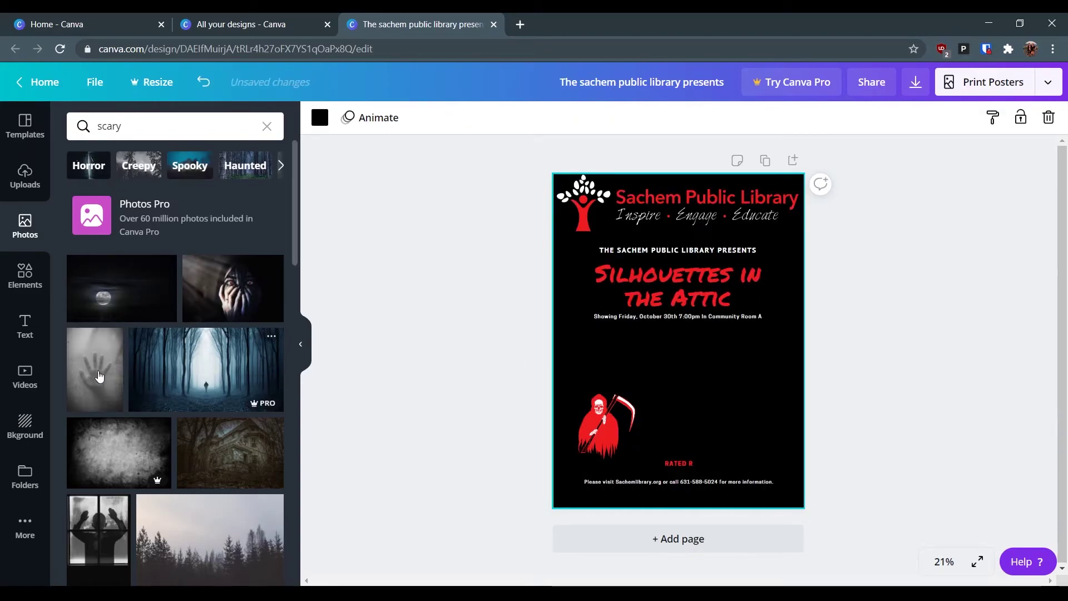
pyautogui.click(102, 375)
pyautogui.moveTo(717, 427); pyautogui.dragTo(684, 393)
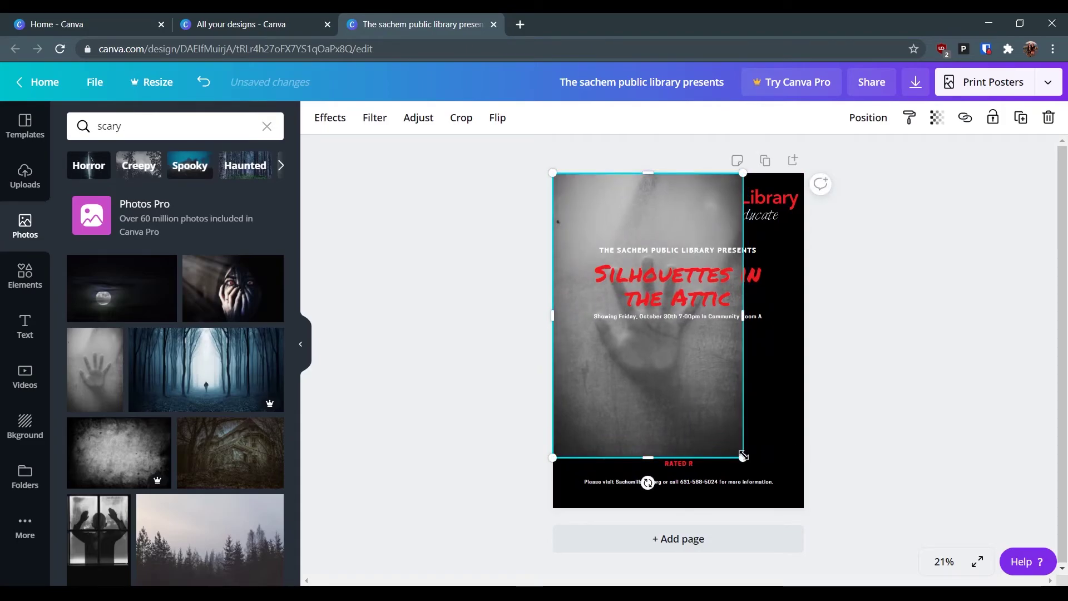
pyautogui.moveTo(757, 466); pyautogui.dragTo(804, 508)
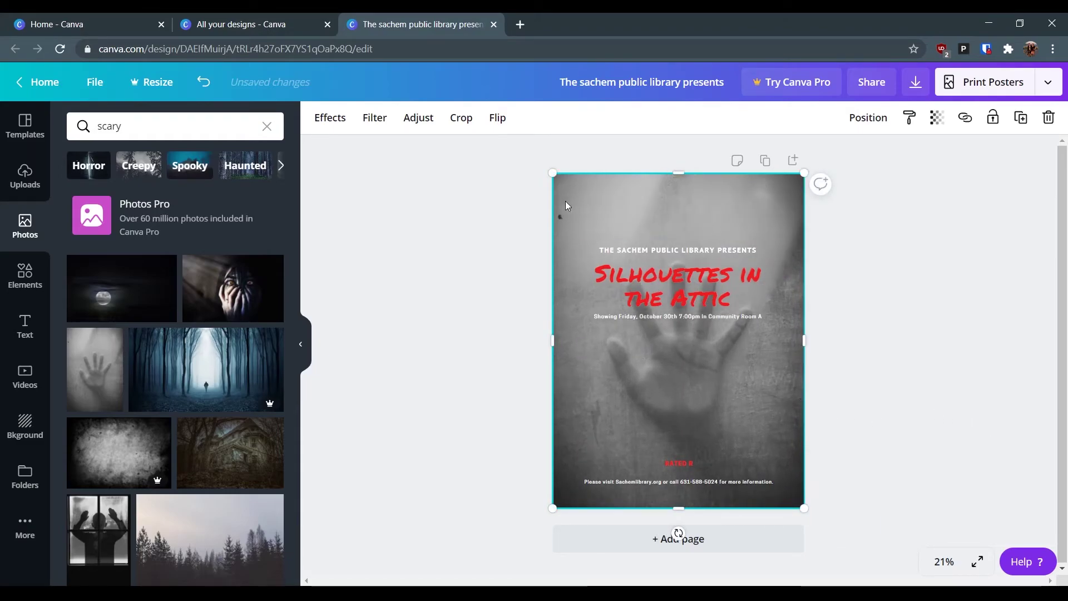
# - Send the hand photo backward twice so it sits behind the logo, title and reaper
pyautogui.click(866, 126)
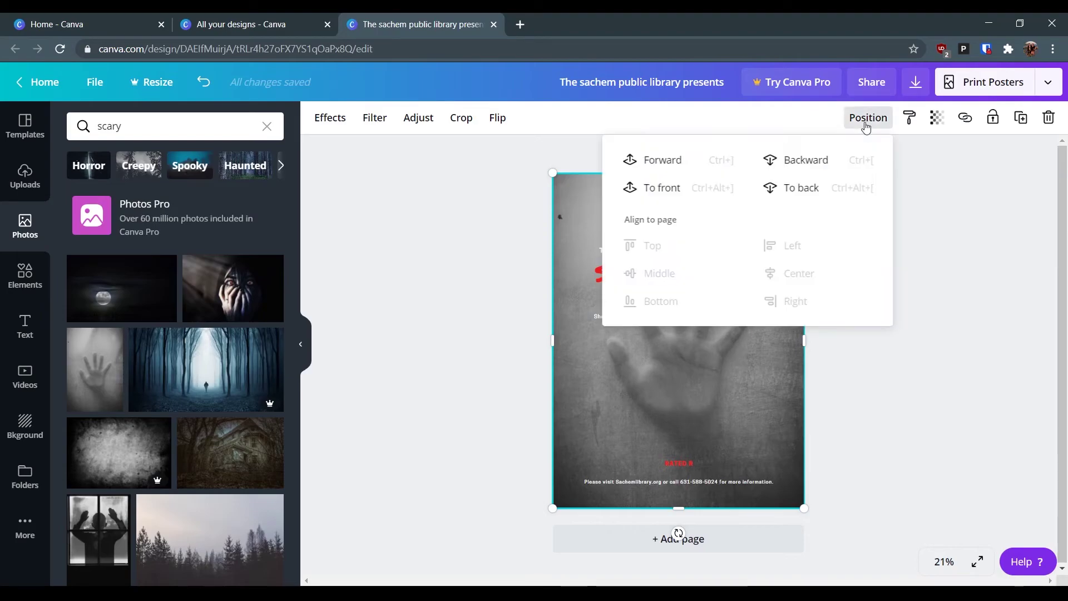
pyautogui.click(770, 165)
pyautogui.click(771, 166)
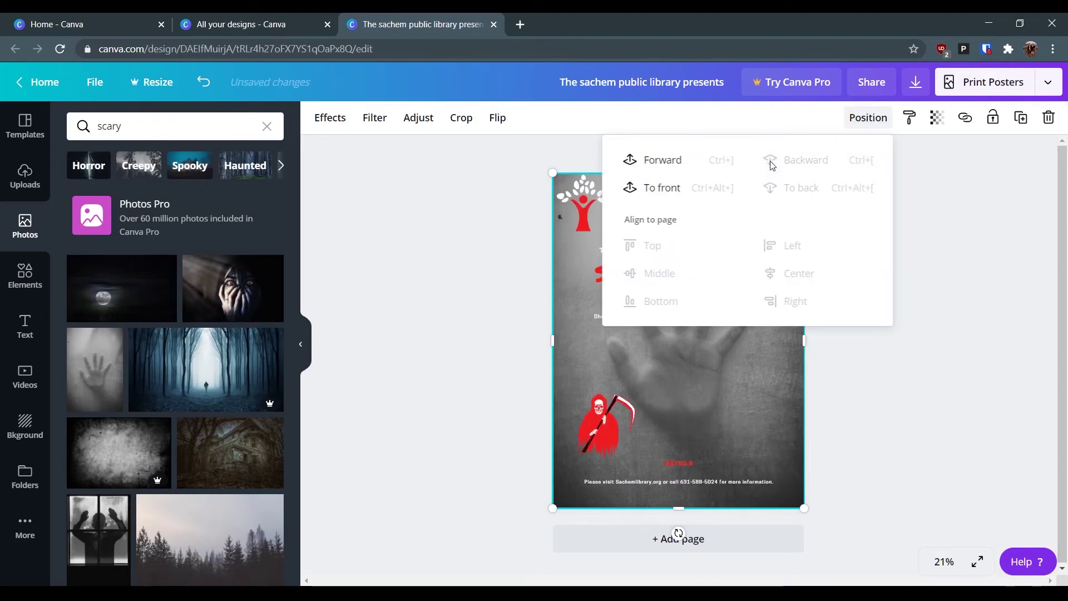
pyautogui.press('Escape')
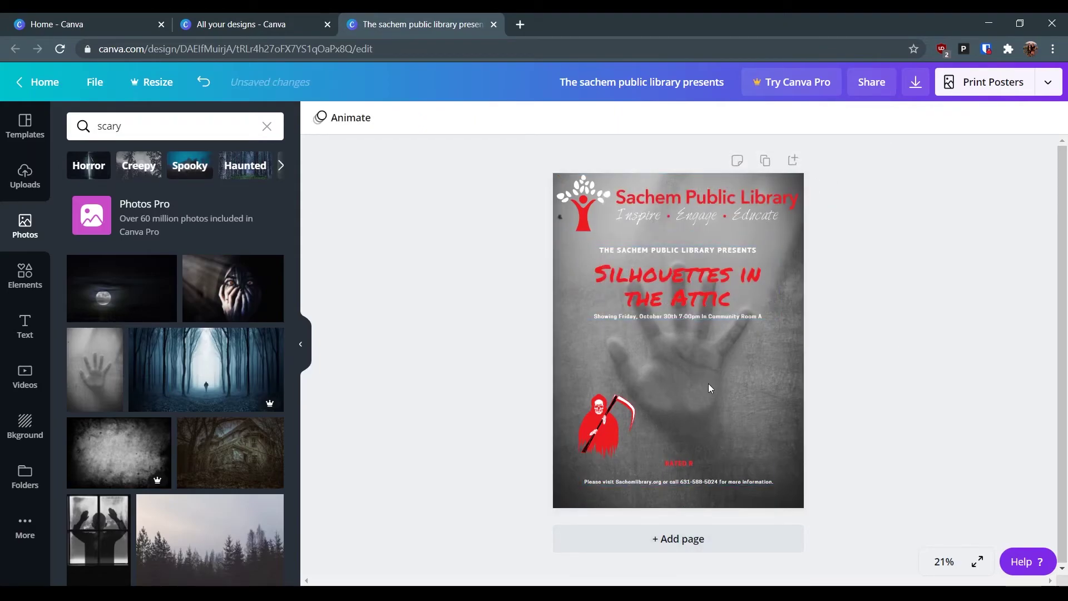
# - Fade the background hand photo by lowering its transparency
pyautogui.click(739, 240)
pyautogui.click(993, 117)
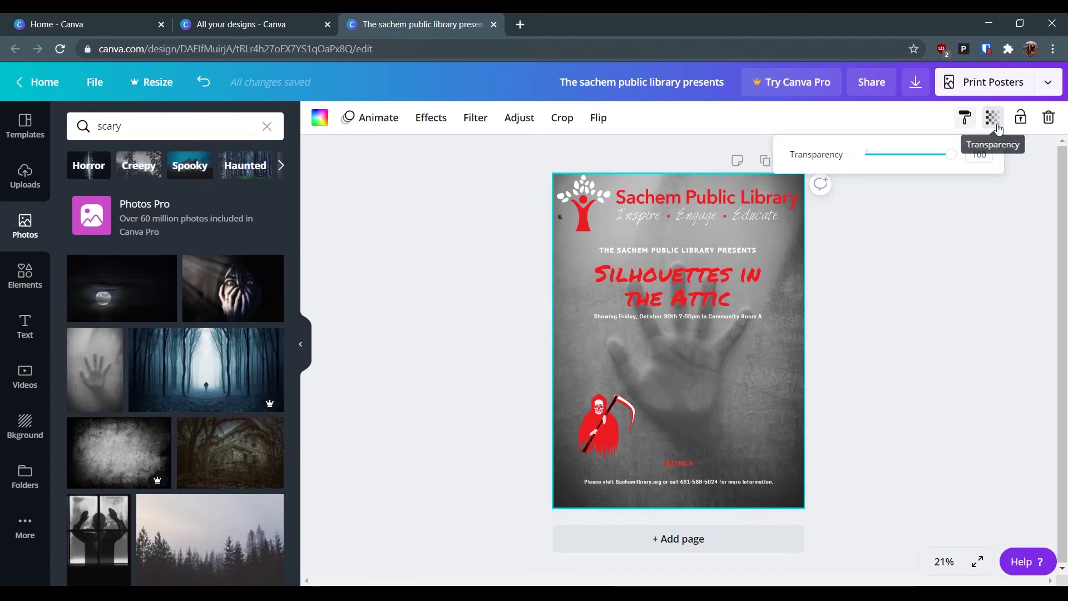
pyautogui.moveTo(947, 159); pyautogui.dragTo(924, 161)
# - Test fading the Silhouettes in the Attic title, then leave it at full opacity
pyautogui.click(668, 295)
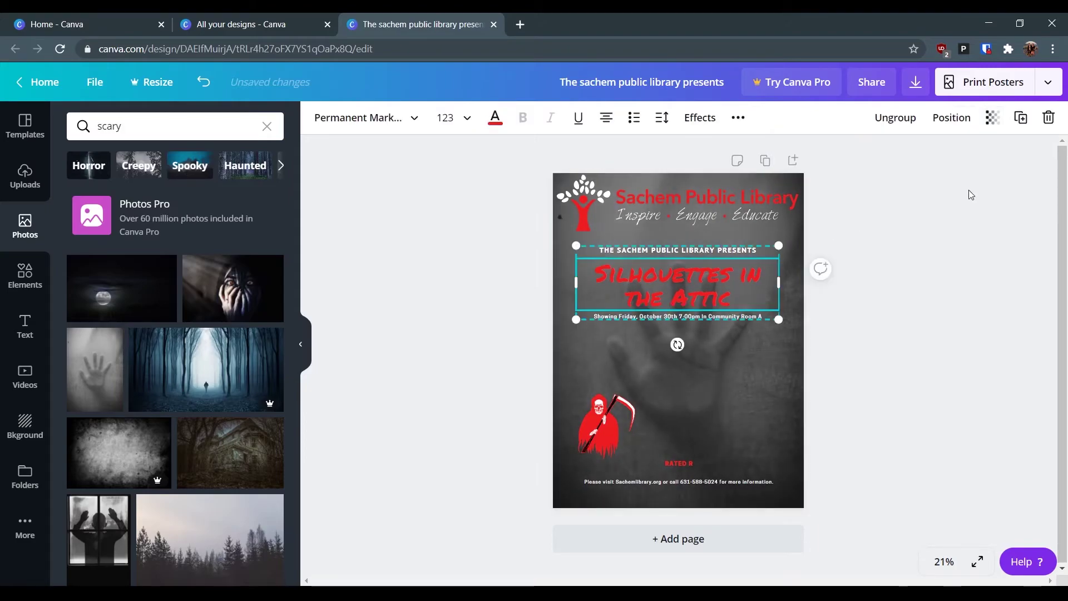
pyautogui.click(989, 123)
pyautogui.moveTo(952, 159); pyautogui.dragTo(987, 167)
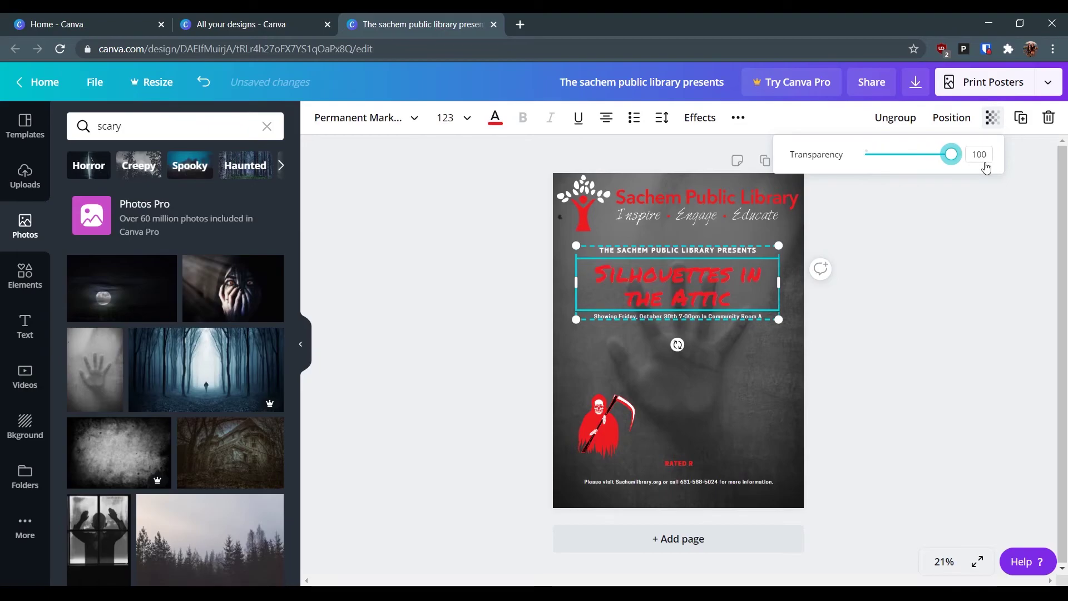
pyautogui.click(790, 233)
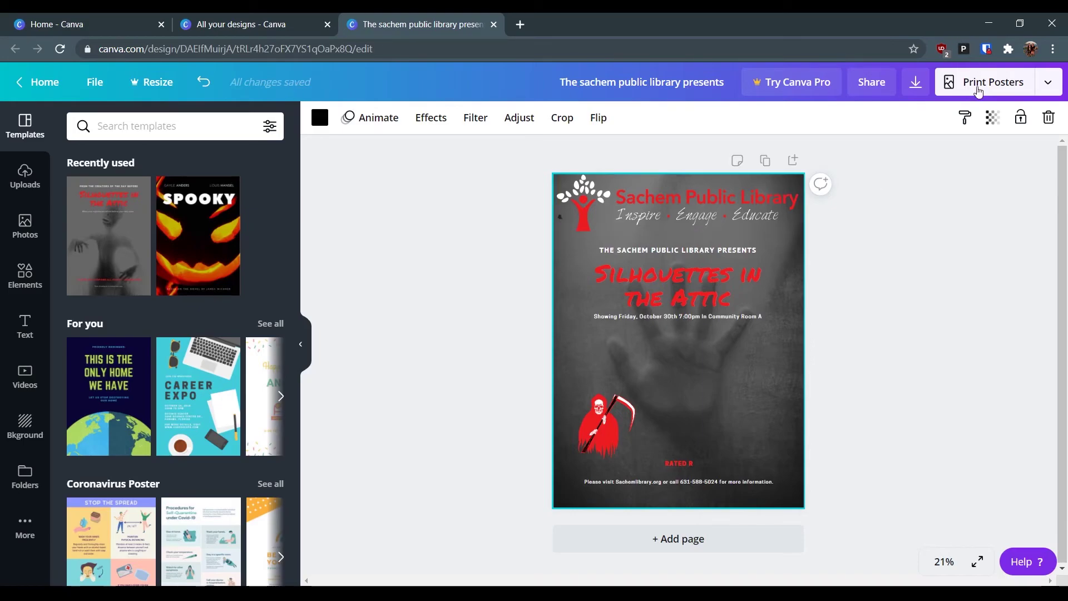
# - Download the poster as a PDF Print file and open 'The sachem public library presents (1).pdf'
pyautogui.click(1048, 83)
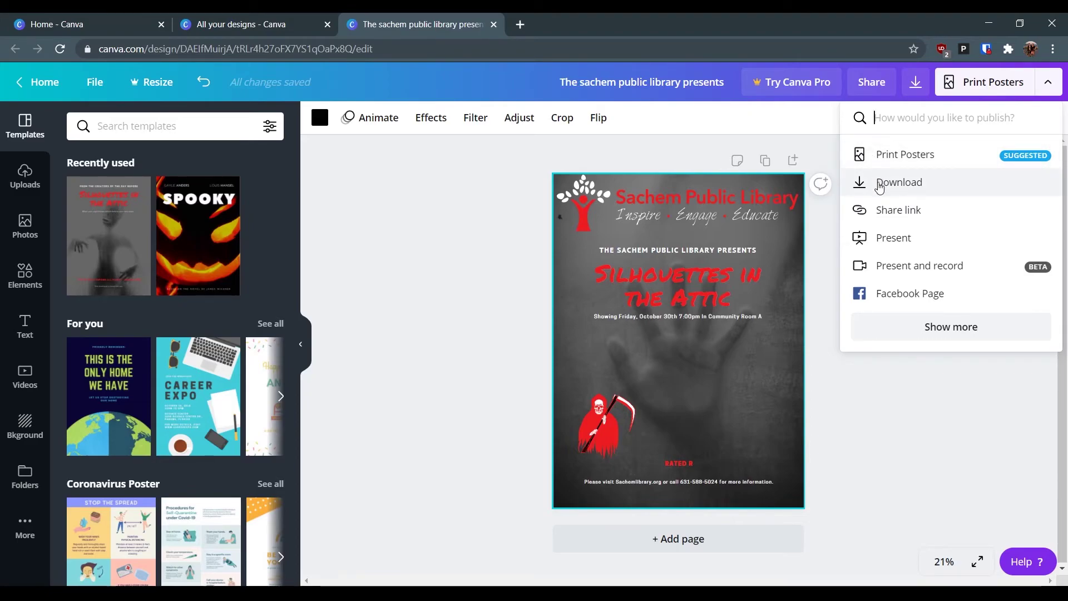
pyautogui.click(879, 182)
pyautogui.click(909, 312)
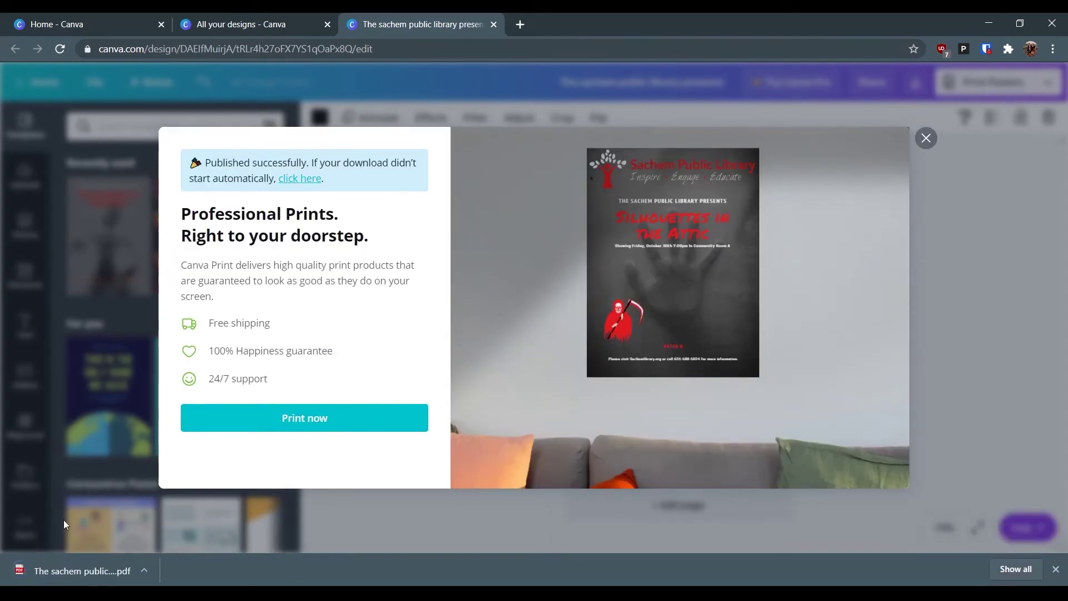
pyautogui.click(59, 571)
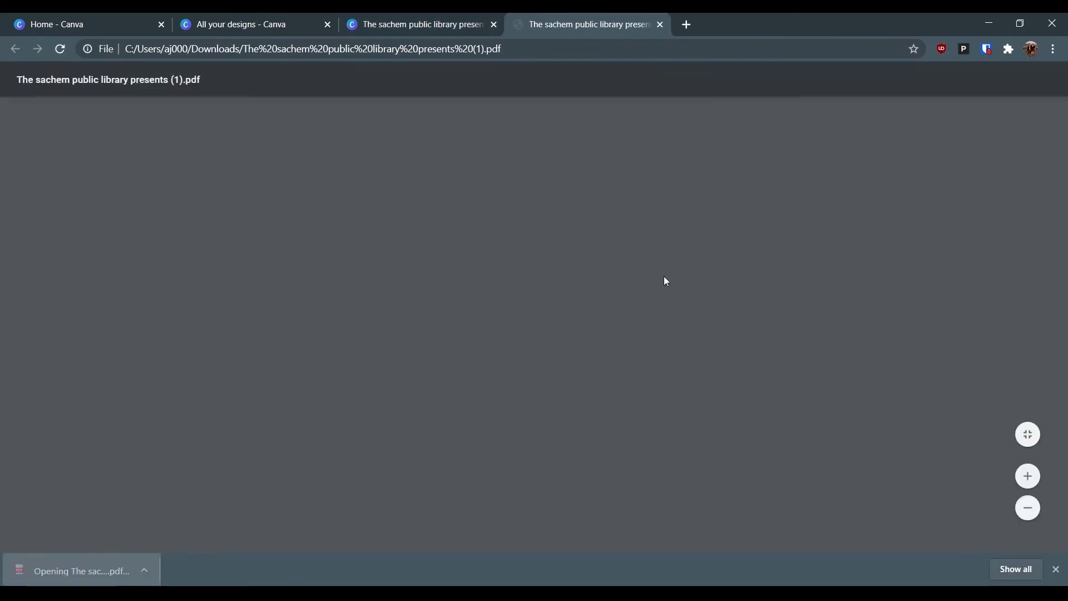
# - Zoom into the exported poster PDF and scroll around to inspect its details
pyautogui.scroll(-10, 575, 349)
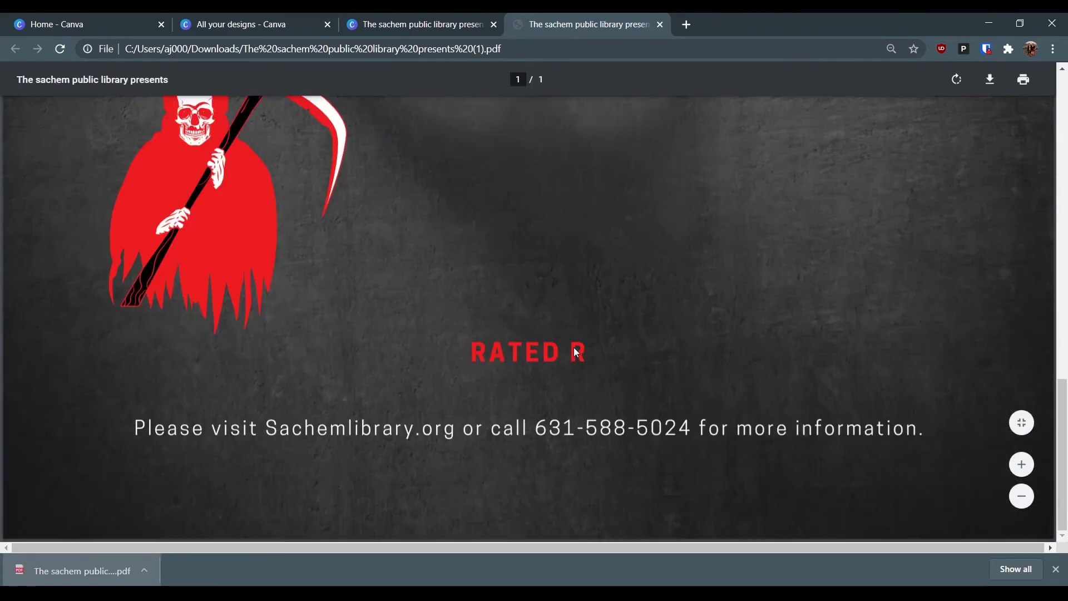
pyautogui.hotkey('ctrl', '+')
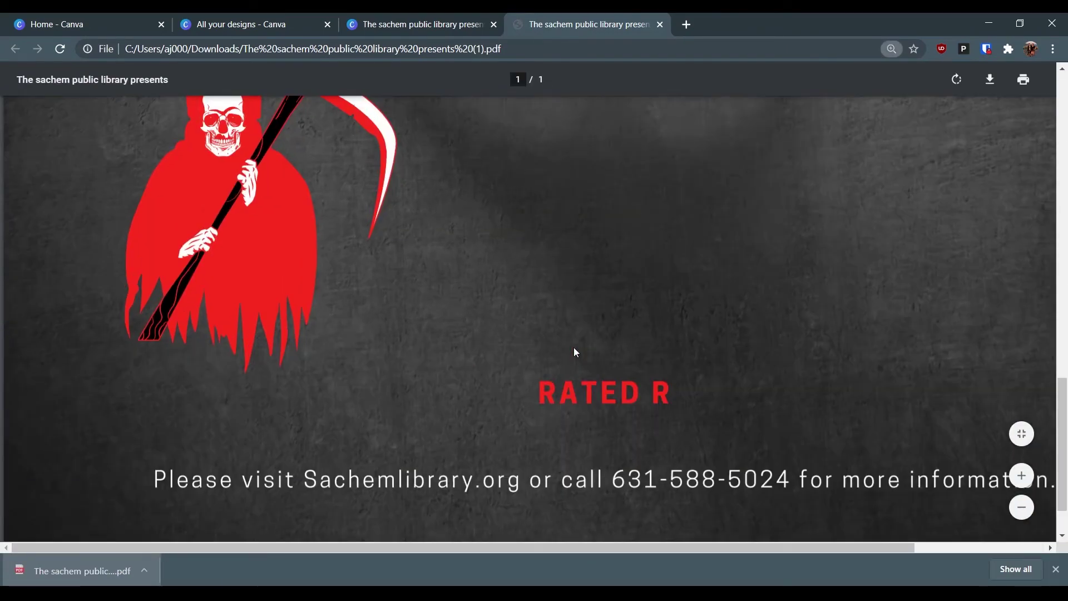
pyautogui.scroll(10, 433, 235)
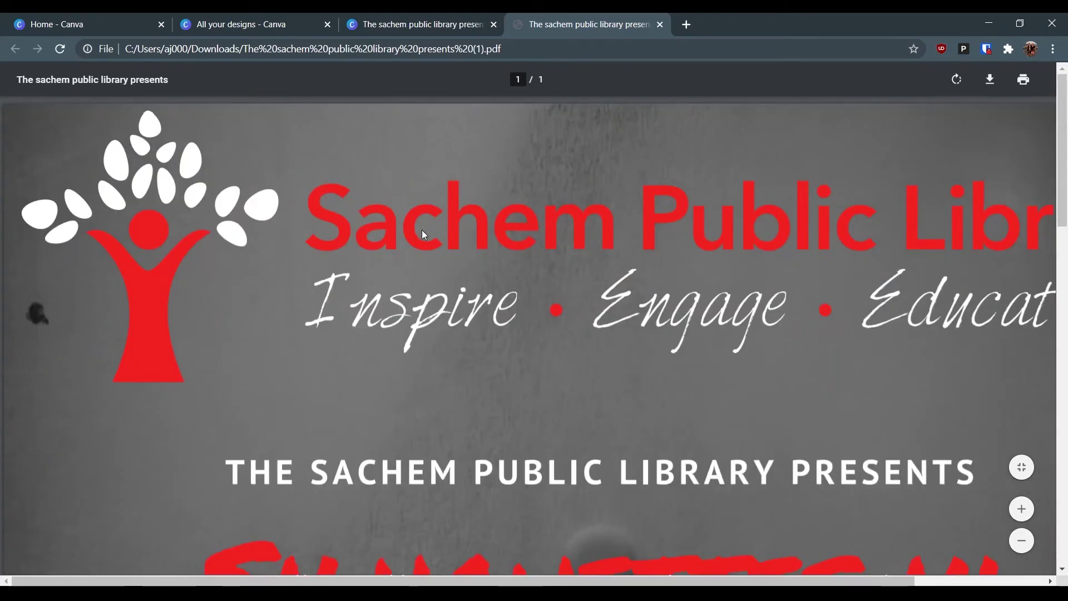
pyautogui.scroll(-1, 422, 229)
pyautogui.hscroll(3, 422, 229)
pyautogui.hscroll(-3, 422, 229)
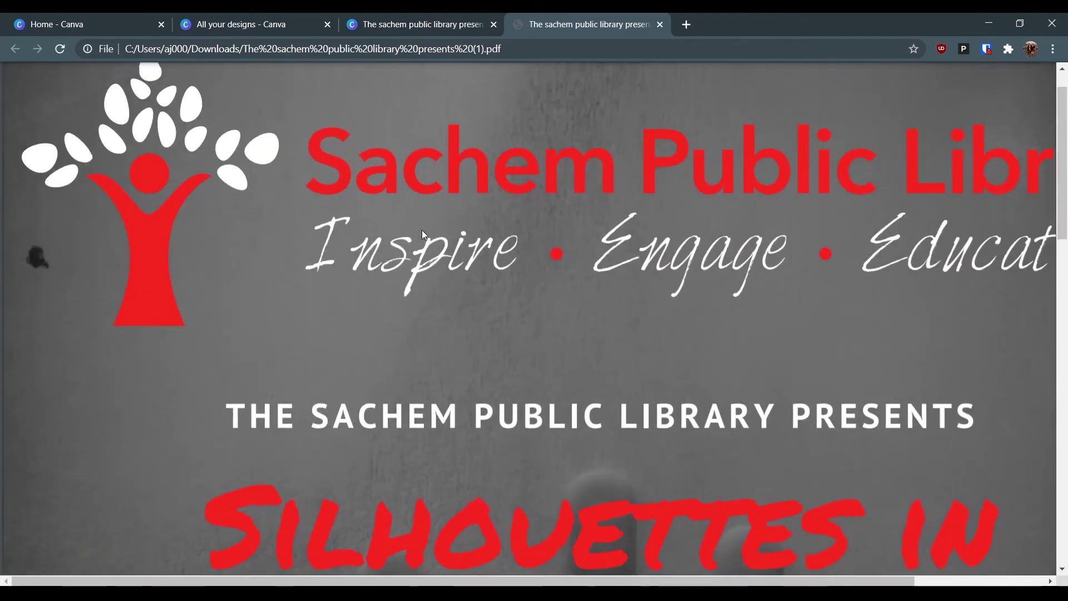
pyautogui.scroll(-10, 422, 230)
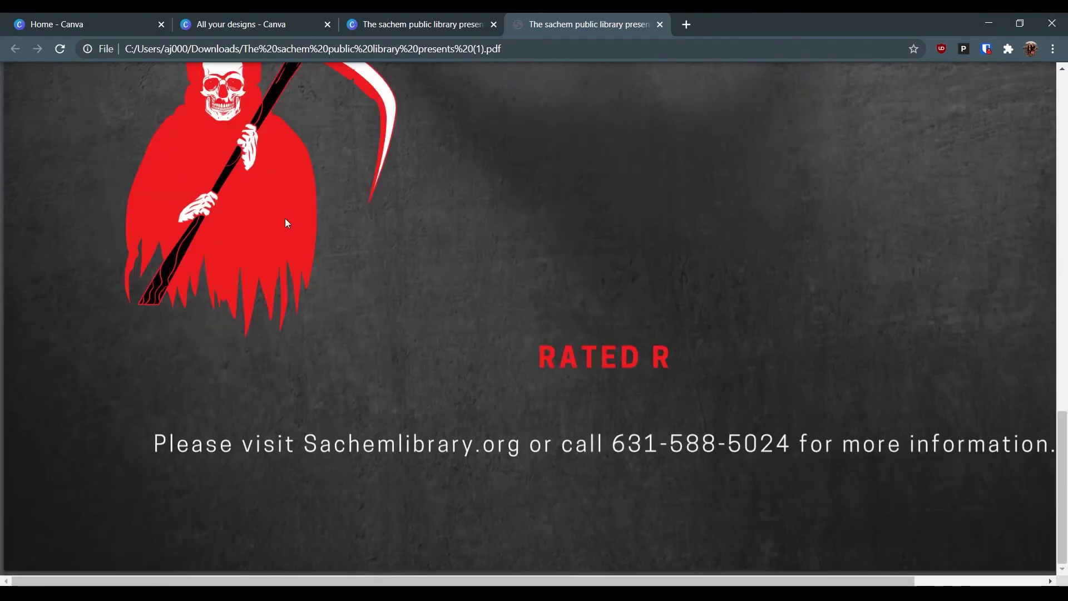
pyautogui.hscroll(3, 582, 350)
pyautogui.scroll(10, 583, 350)
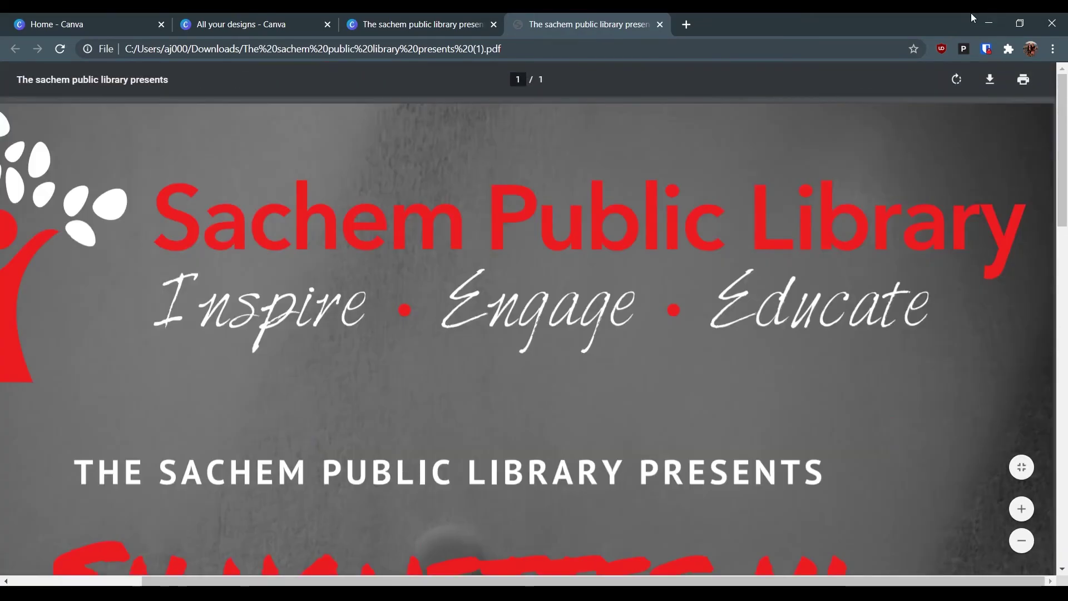
# - Close the PDF tab and Canva's print offer, then start a blank browser tab
pyautogui.click(659, 24)
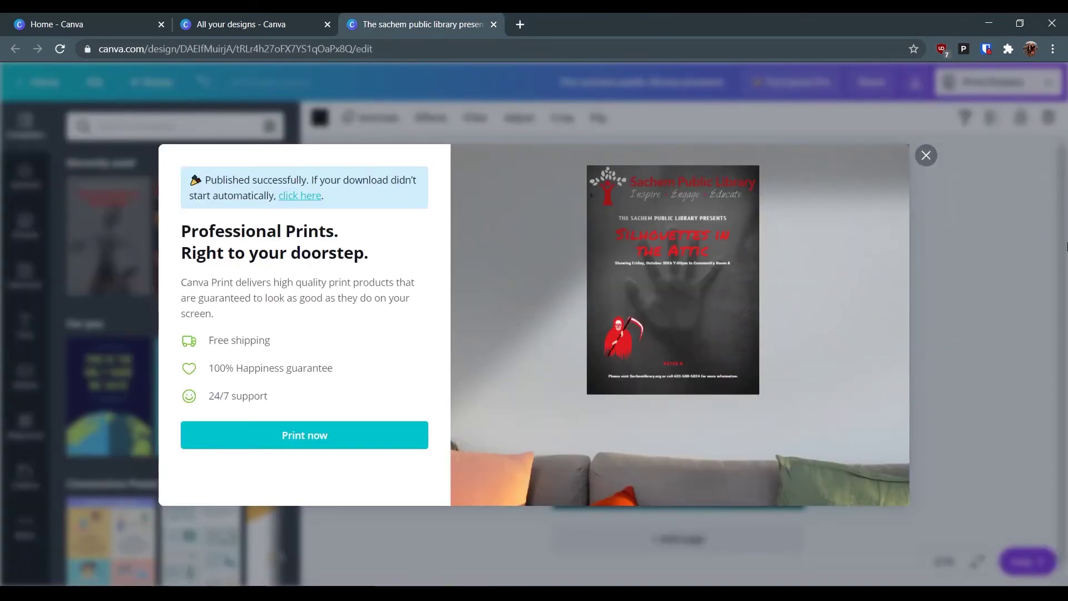
pyautogui.click(926, 155)
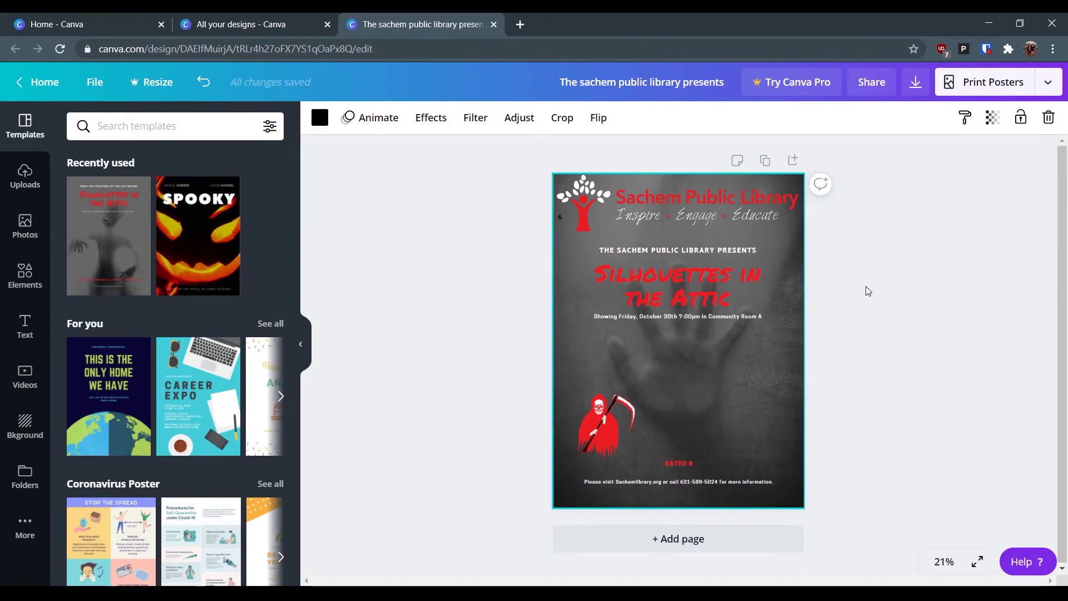
pyautogui.click(521, 25)
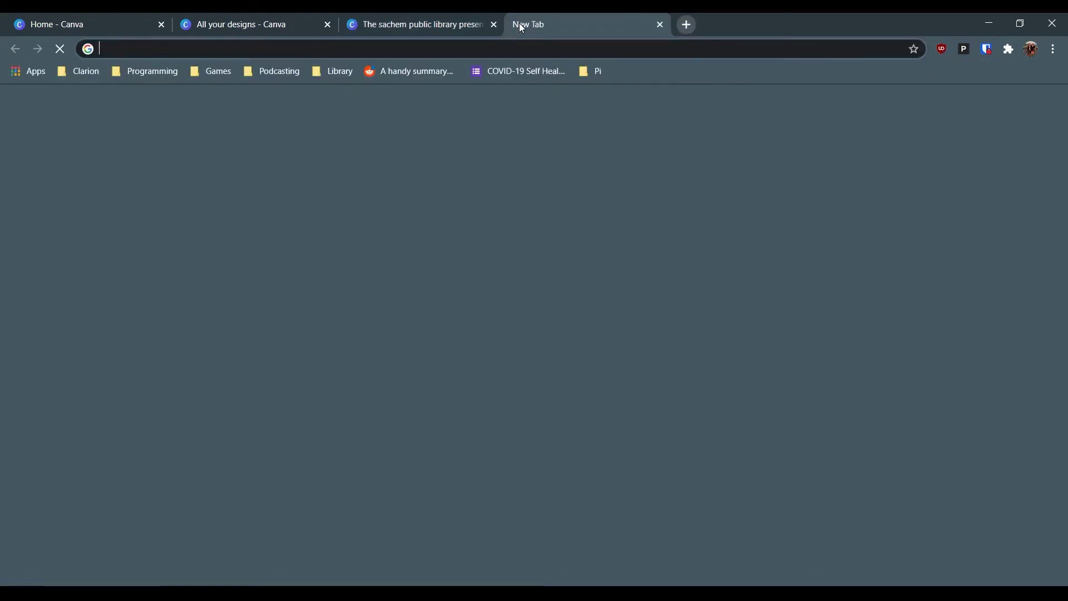
# - Go to sachemlibrary.org and open the Studio's Poster Printing information page
pyautogui.write('sachemlibrary.org')
pyautogui.press('Return')
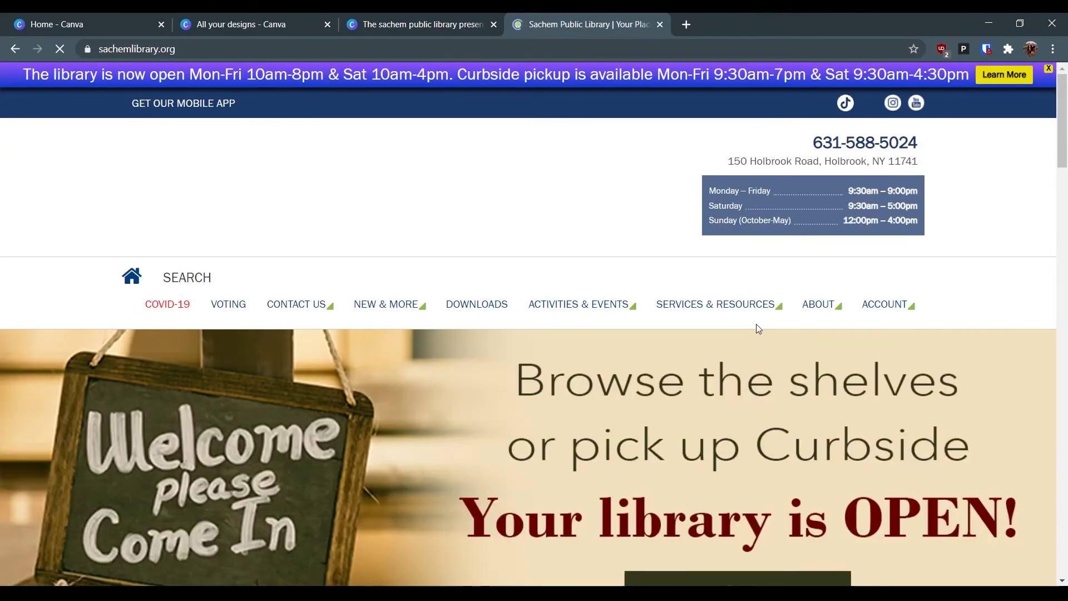
pyautogui.moveTo(746, 312)
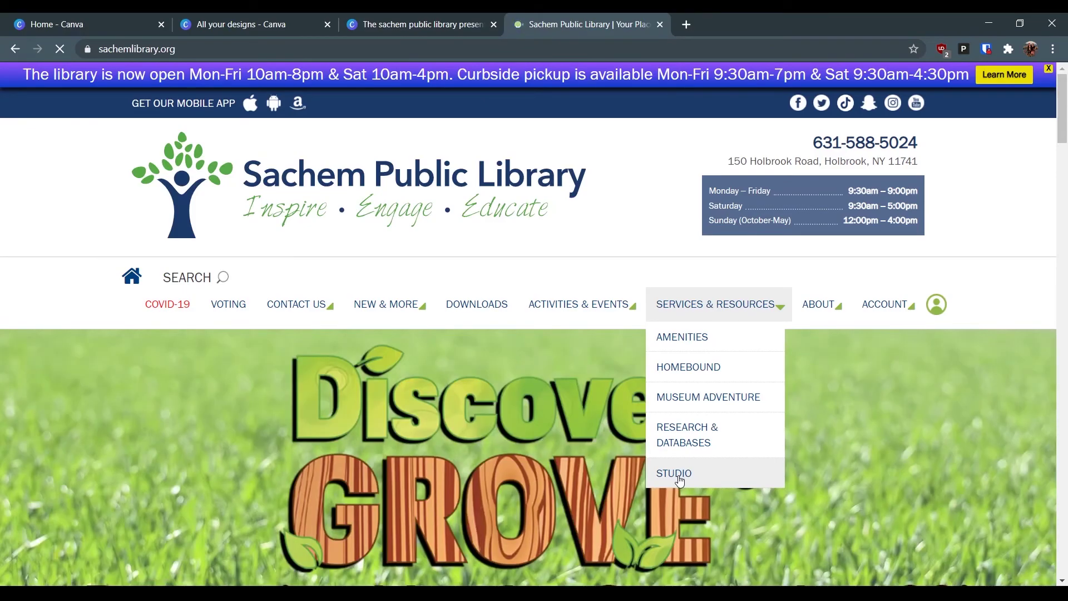
pyautogui.scroll(-15, 679, 445)
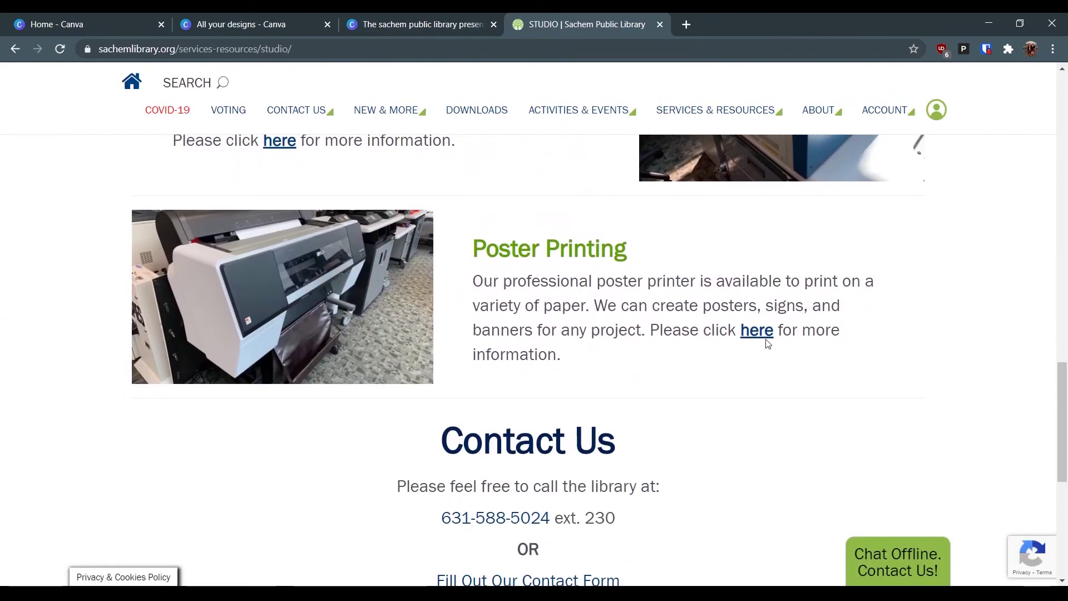
pyautogui.click(762, 331)
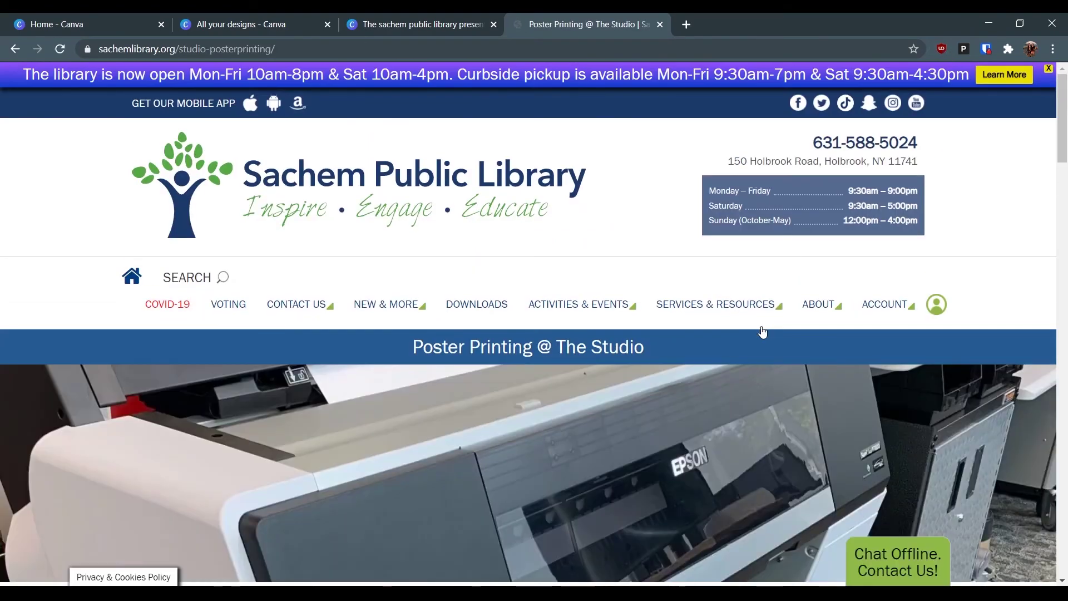
# - Read through paper types and fees down to 'Submit a Poster Design for Printing'
pyautogui.scroll(-5, 762, 332)
pyautogui.scroll(-12, 762, 332)
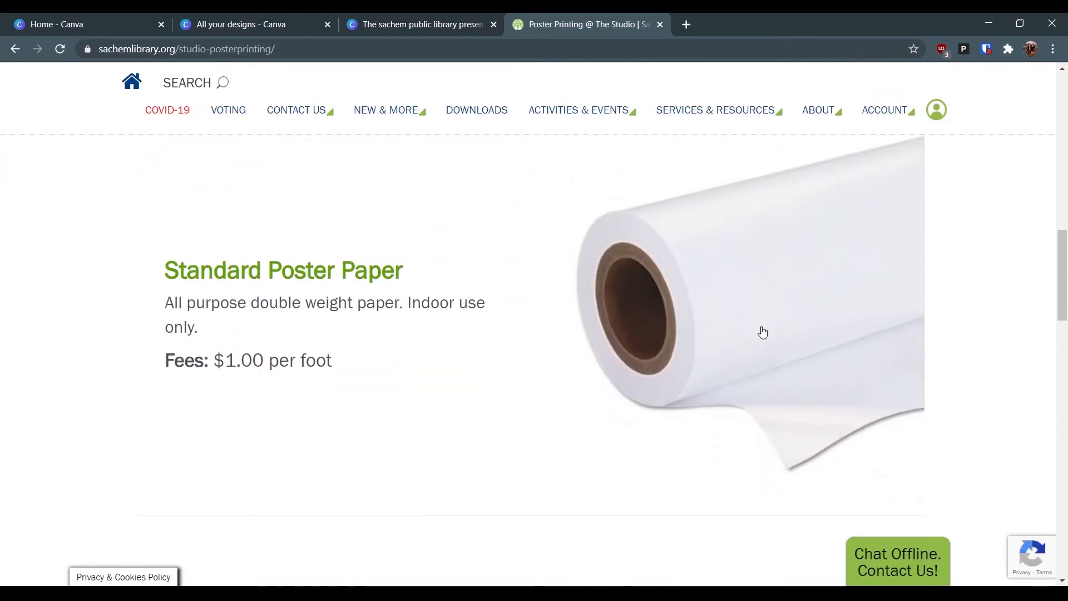
pyautogui.scroll(6, 762, 332)
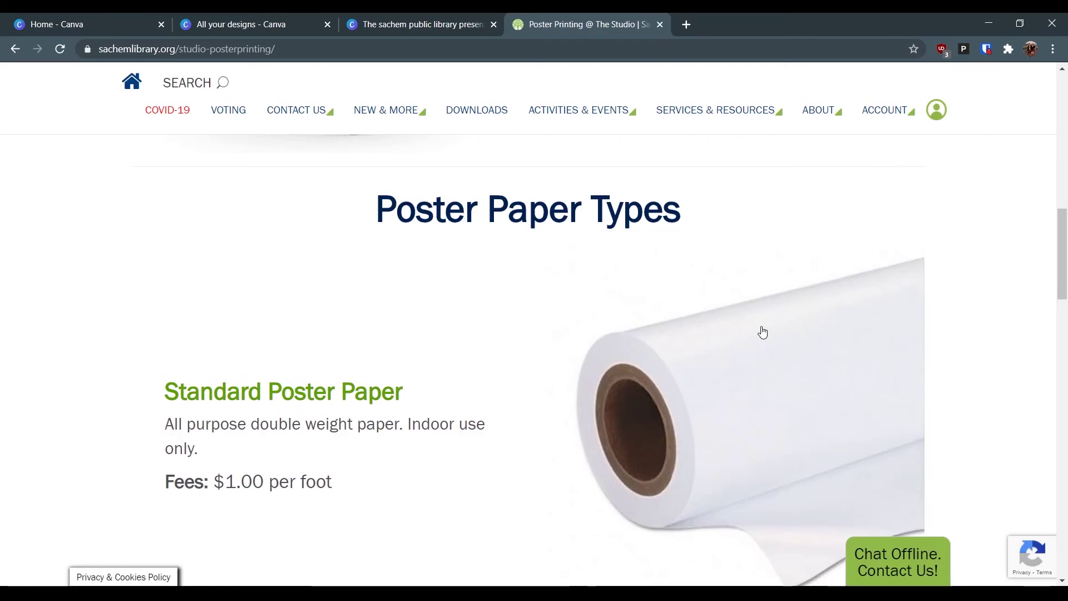
pyautogui.scroll(-1, 763, 332)
pyautogui.moveTo(227, 366); pyautogui.dragTo(350, 365)
pyautogui.scroll(-5, 350, 365)
pyautogui.scroll(-11, 629, 453)
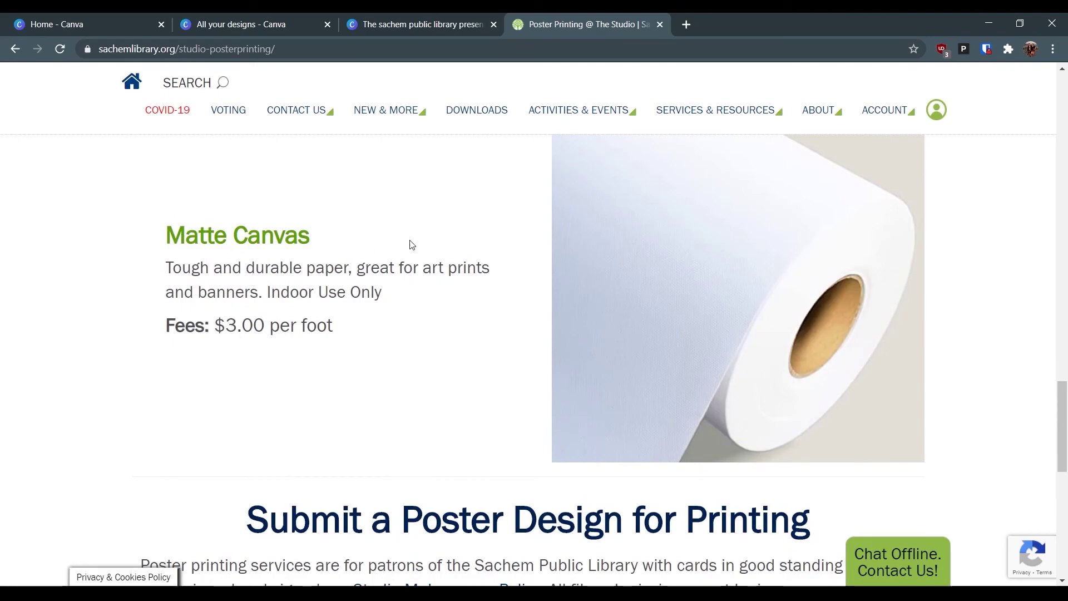
pyautogui.scroll(-8, 261, 246)
pyautogui.scroll(1, 546, 415)
pyautogui.scroll(7, 546, 420)
pyautogui.scroll(-5, 465, 431)
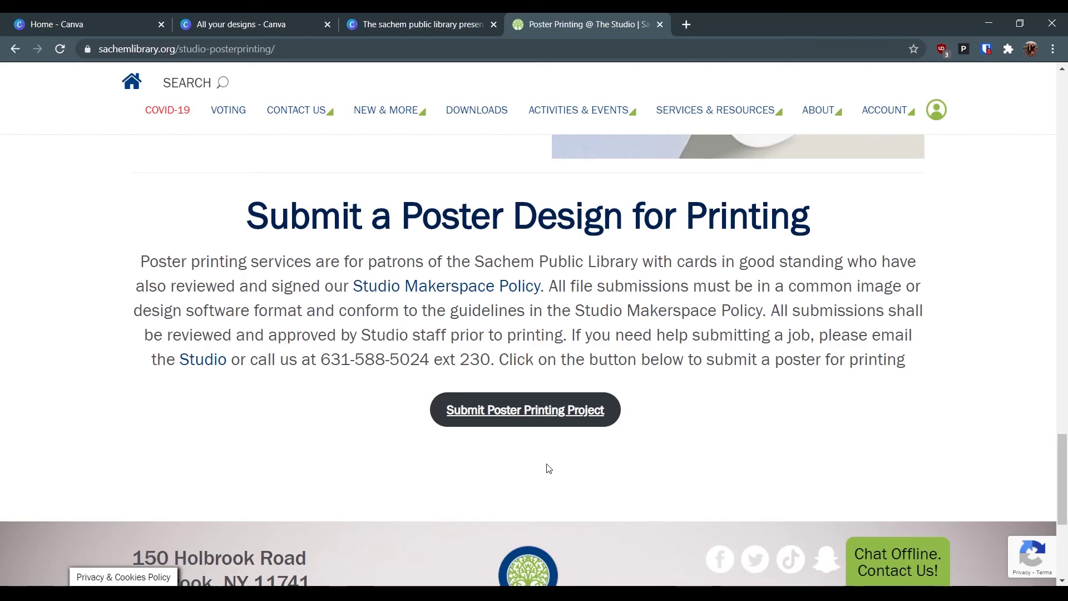
# - Return to the 'Silhouettes in the Attic' design, collapse the Templates panel, and deselect everything
pyautogui.click(423, 24)
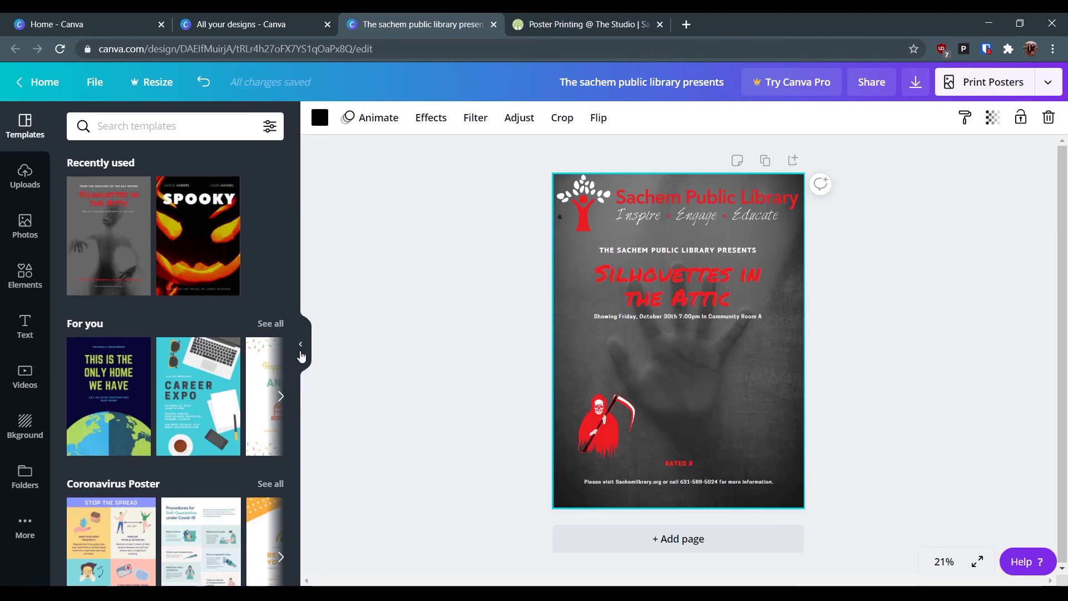
pyautogui.click(301, 350)
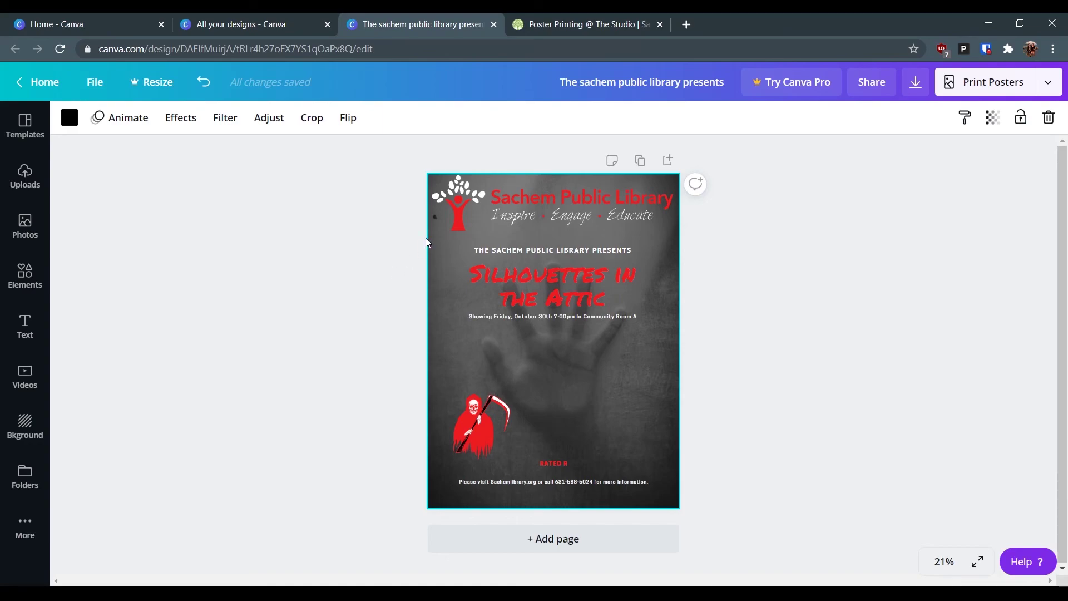
pyautogui.click(504, 96)
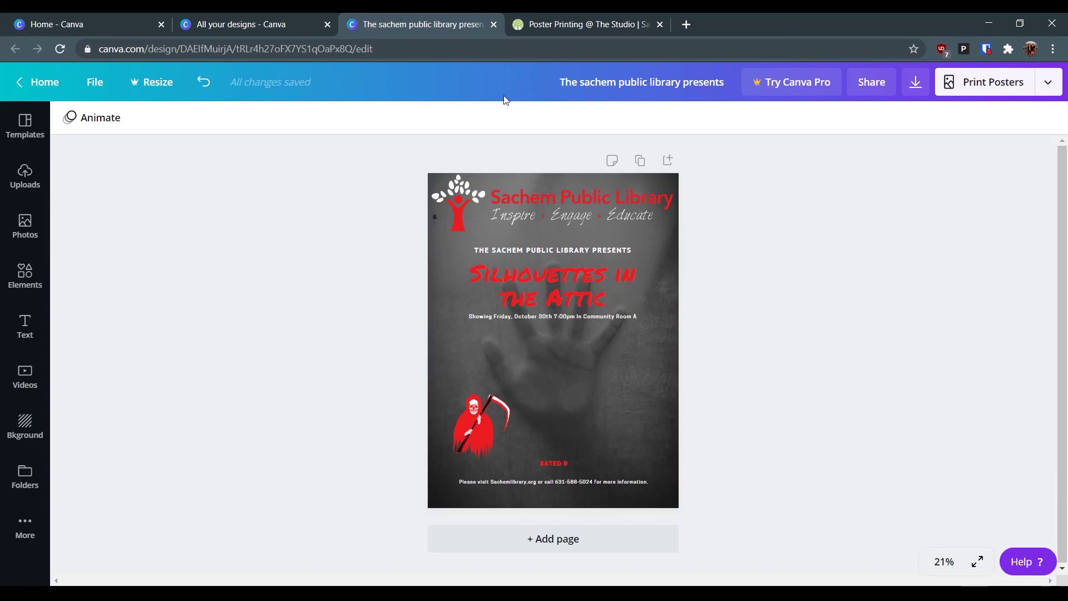